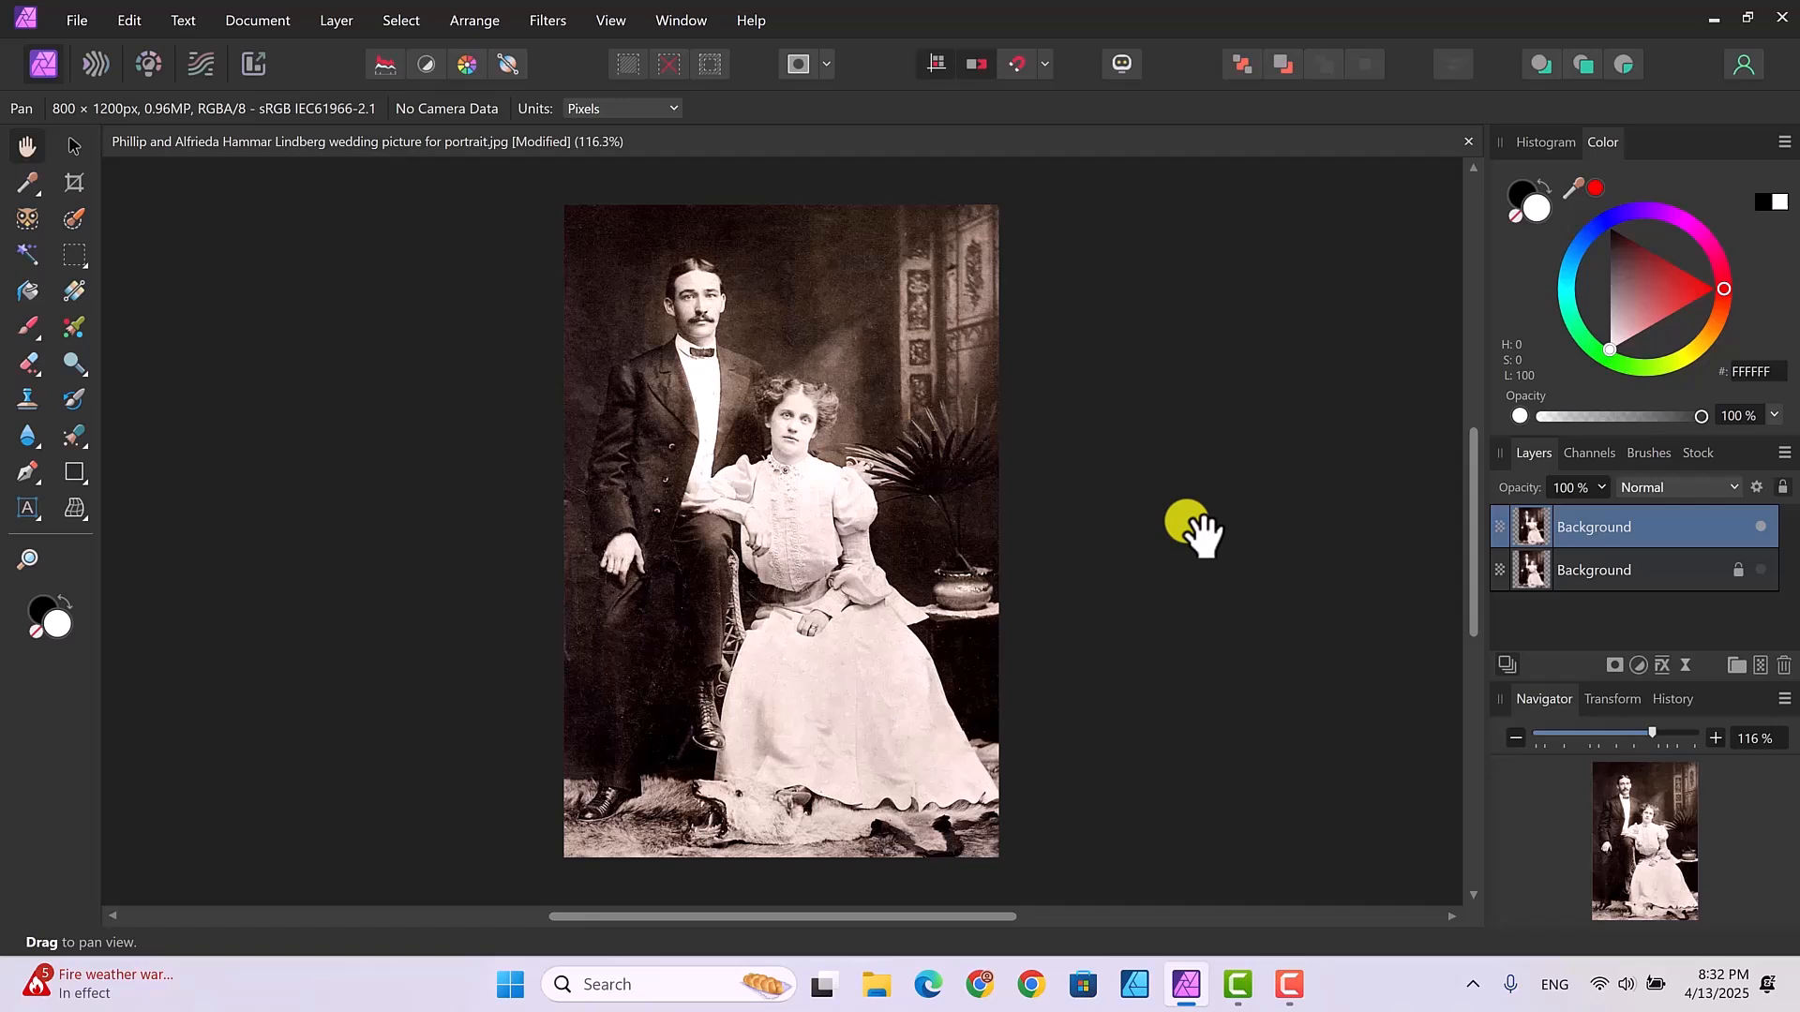
Step: Draw a white-filled rectangle over the wedding photo and stretch its edges to cover the whole image
{"action": "scroll", "coordinate": [1414, 395], "scroll_direction": "up", "scroll_amount": 1}
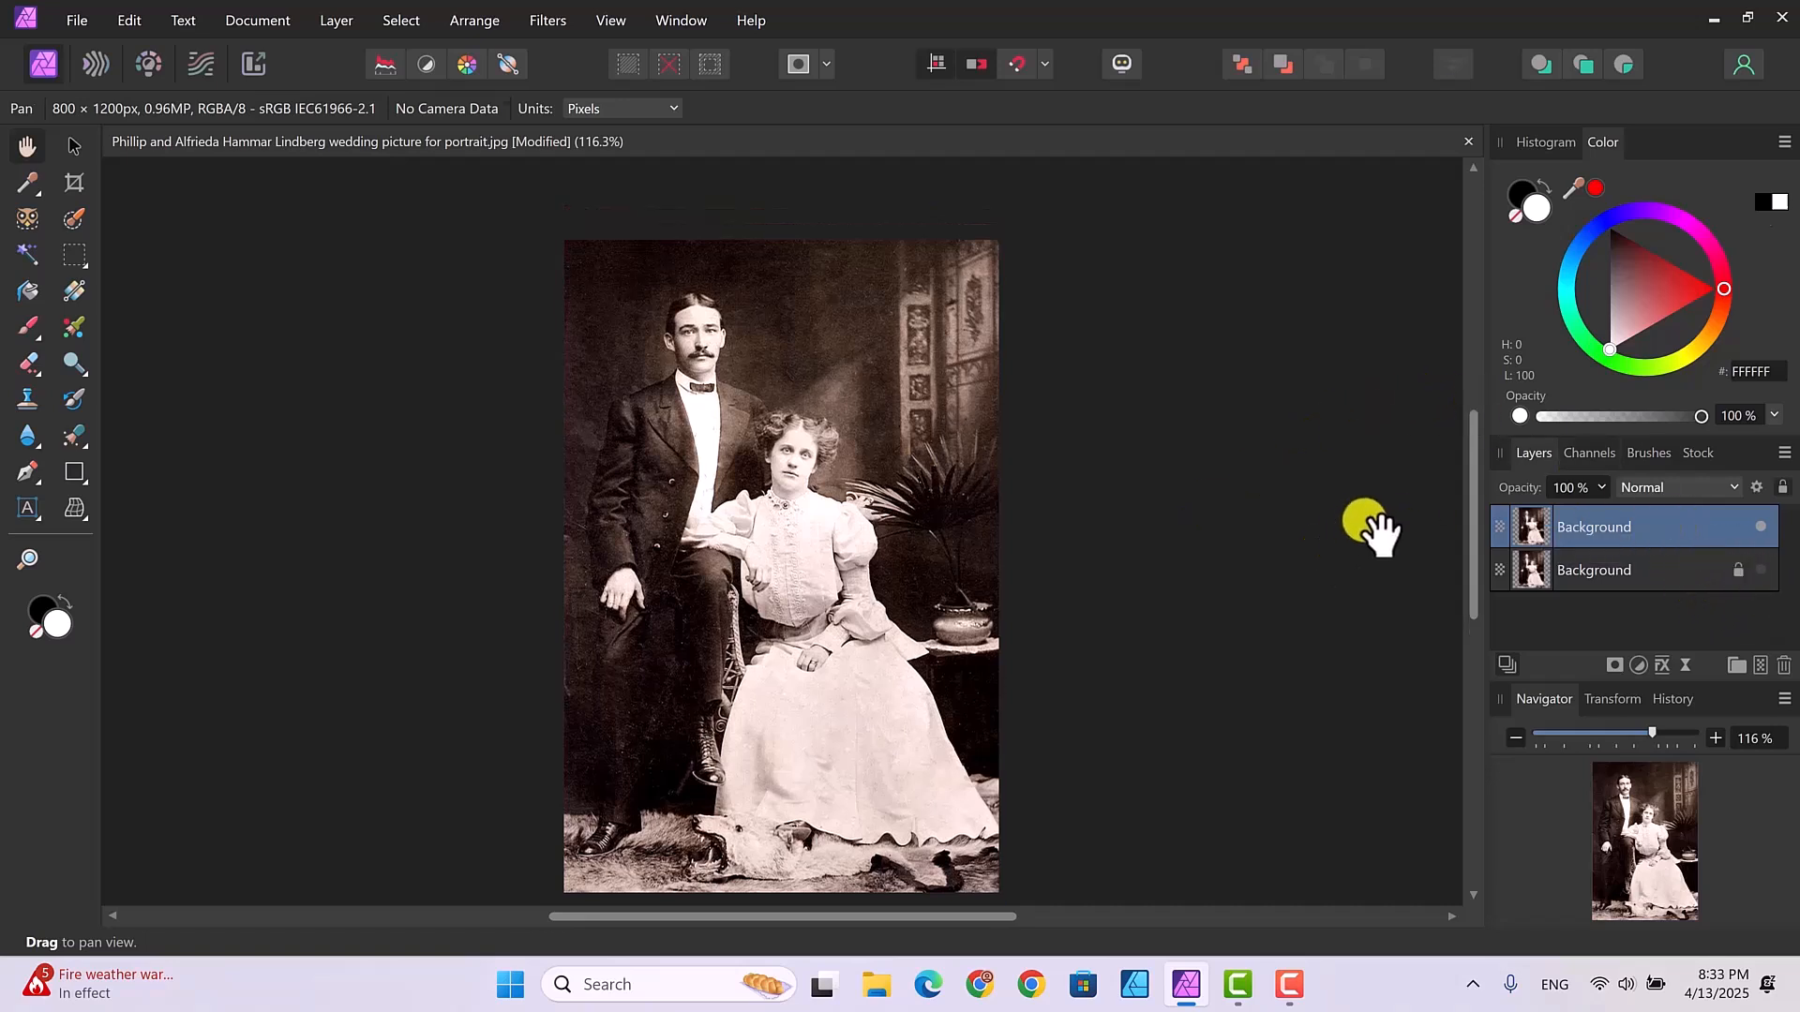
{"action": "key", "text": "m"}
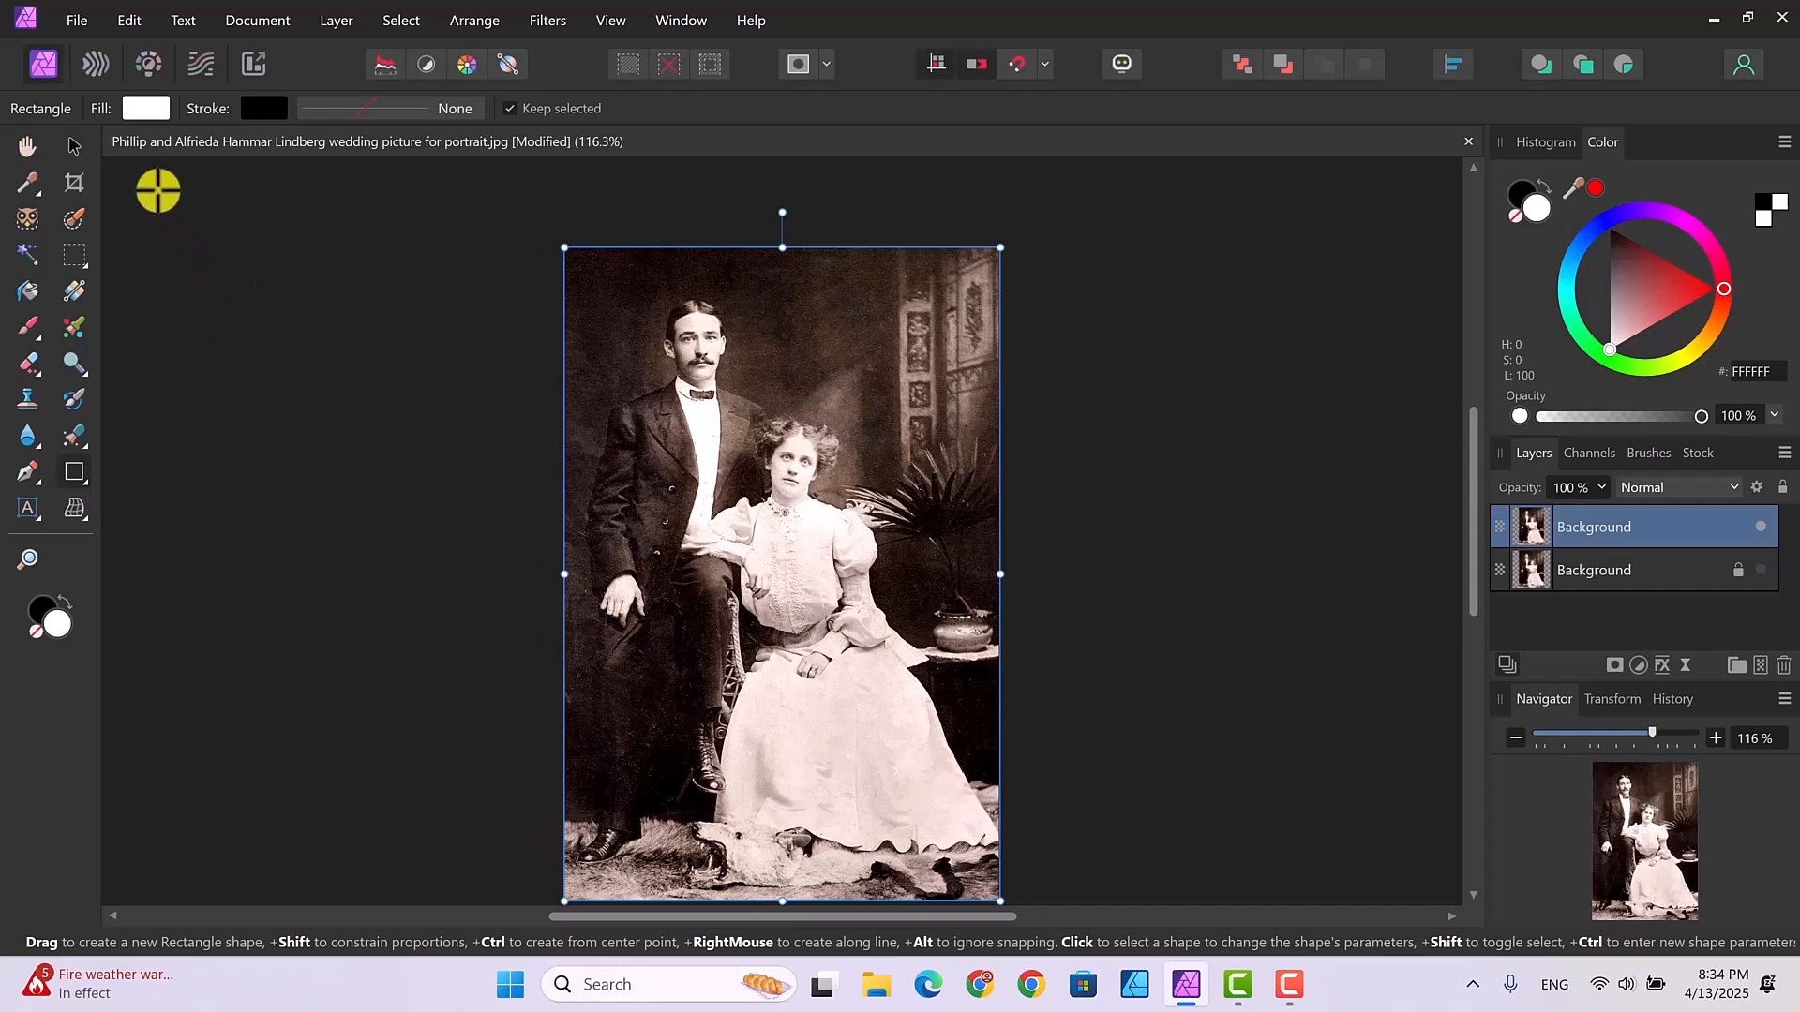
{"action": "left_click", "coordinate": [141, 108]}
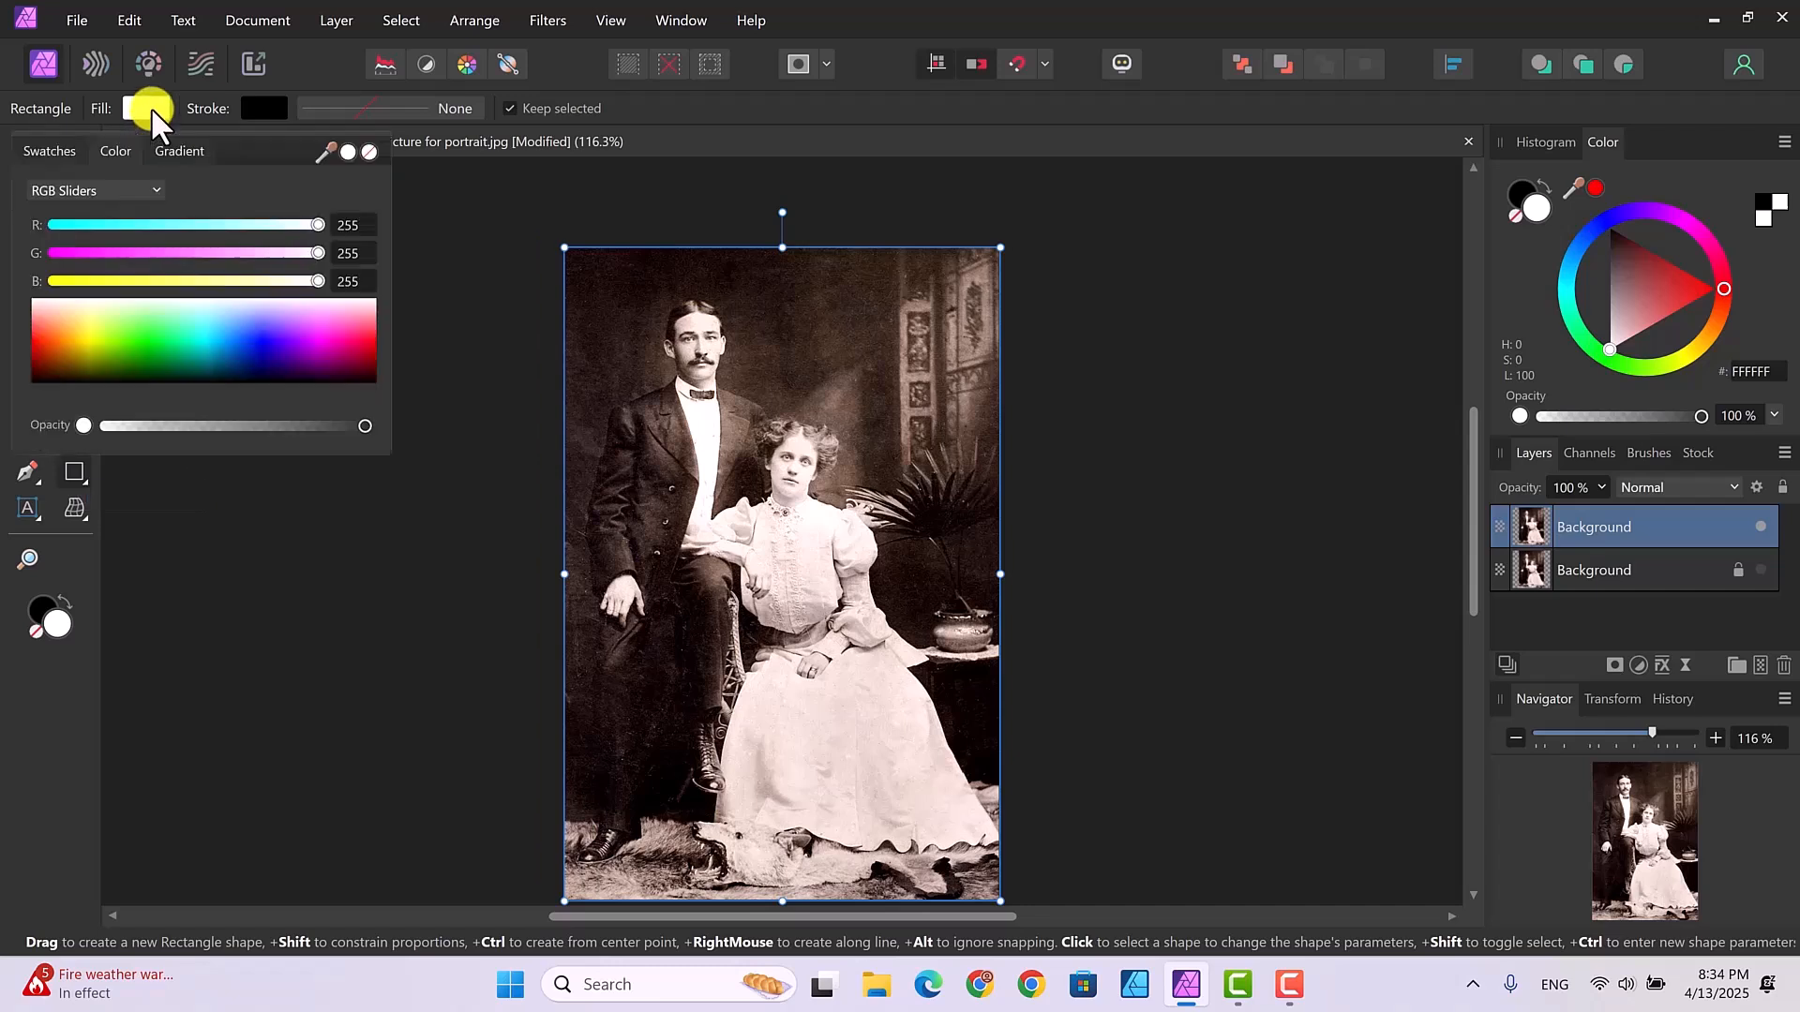
{"action": "left_click", "coordinate": [588, 268]}
{"action": "left_click_drag", "start_coordinate": [589, 270], "coordinate": [999, 653]}
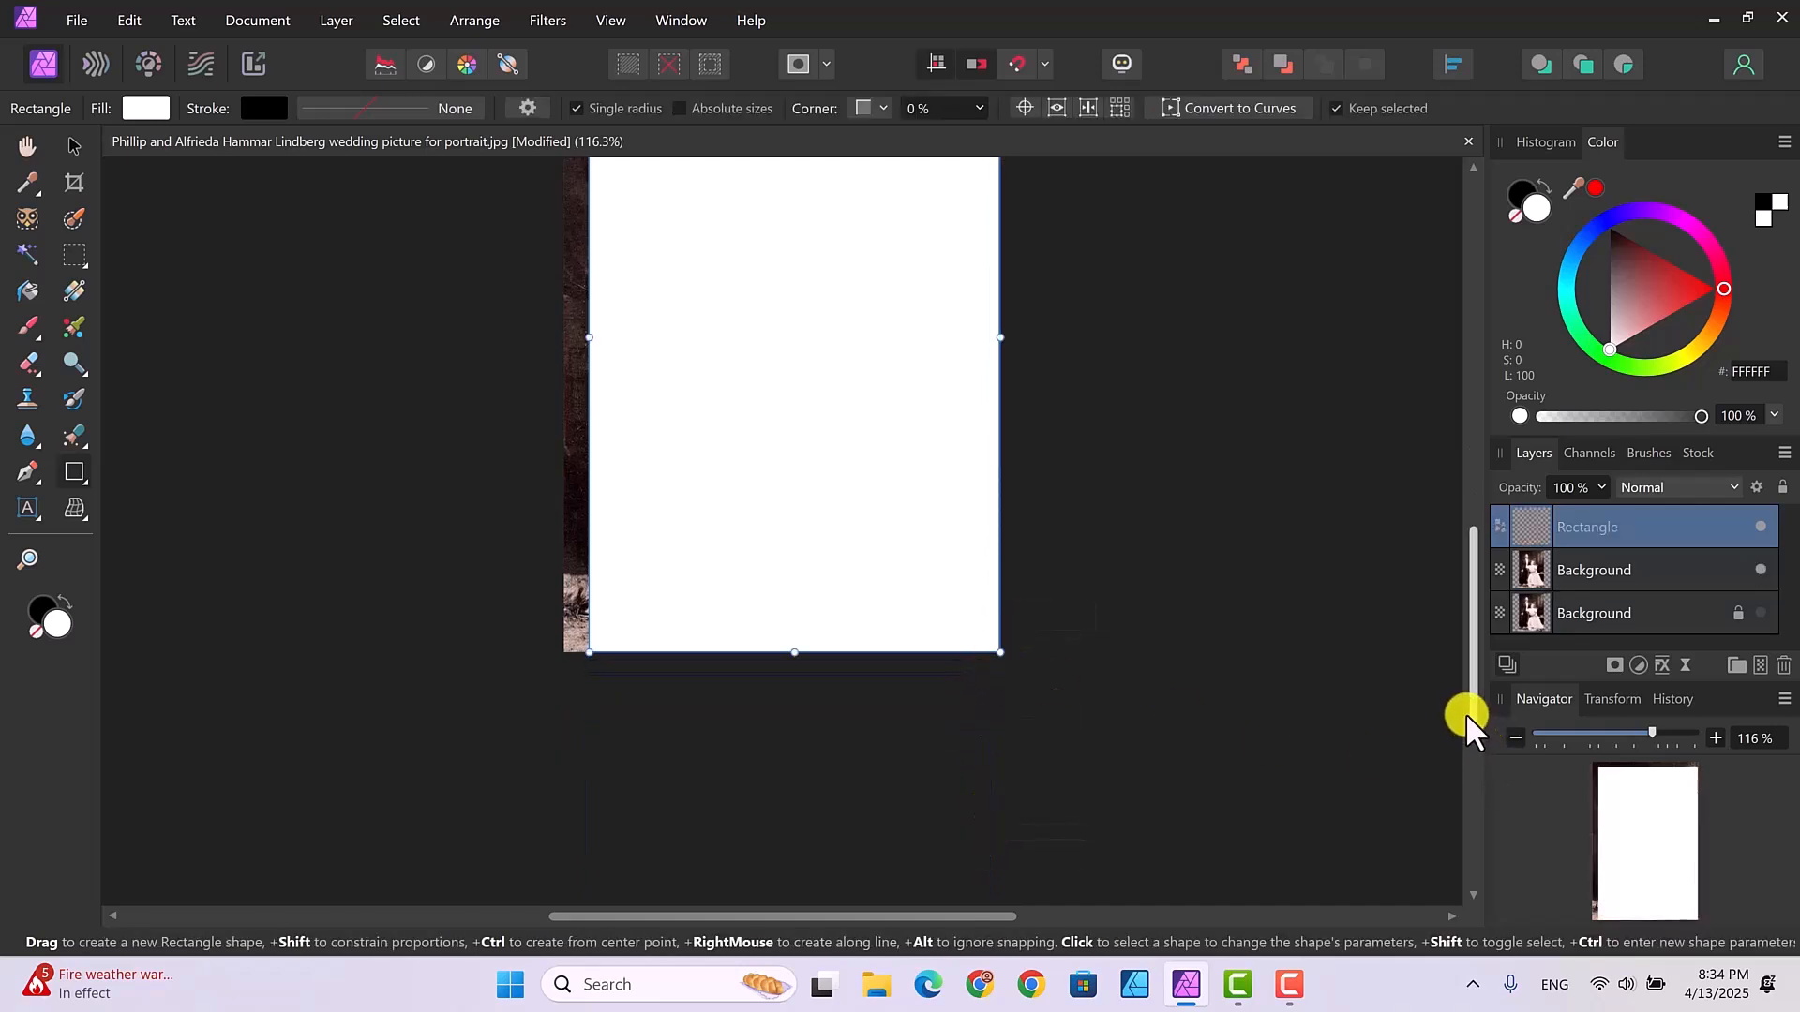
{"action": "left_click_drag", "start_coordinate": [1470, 700], "coordinate": [1459, 592]}
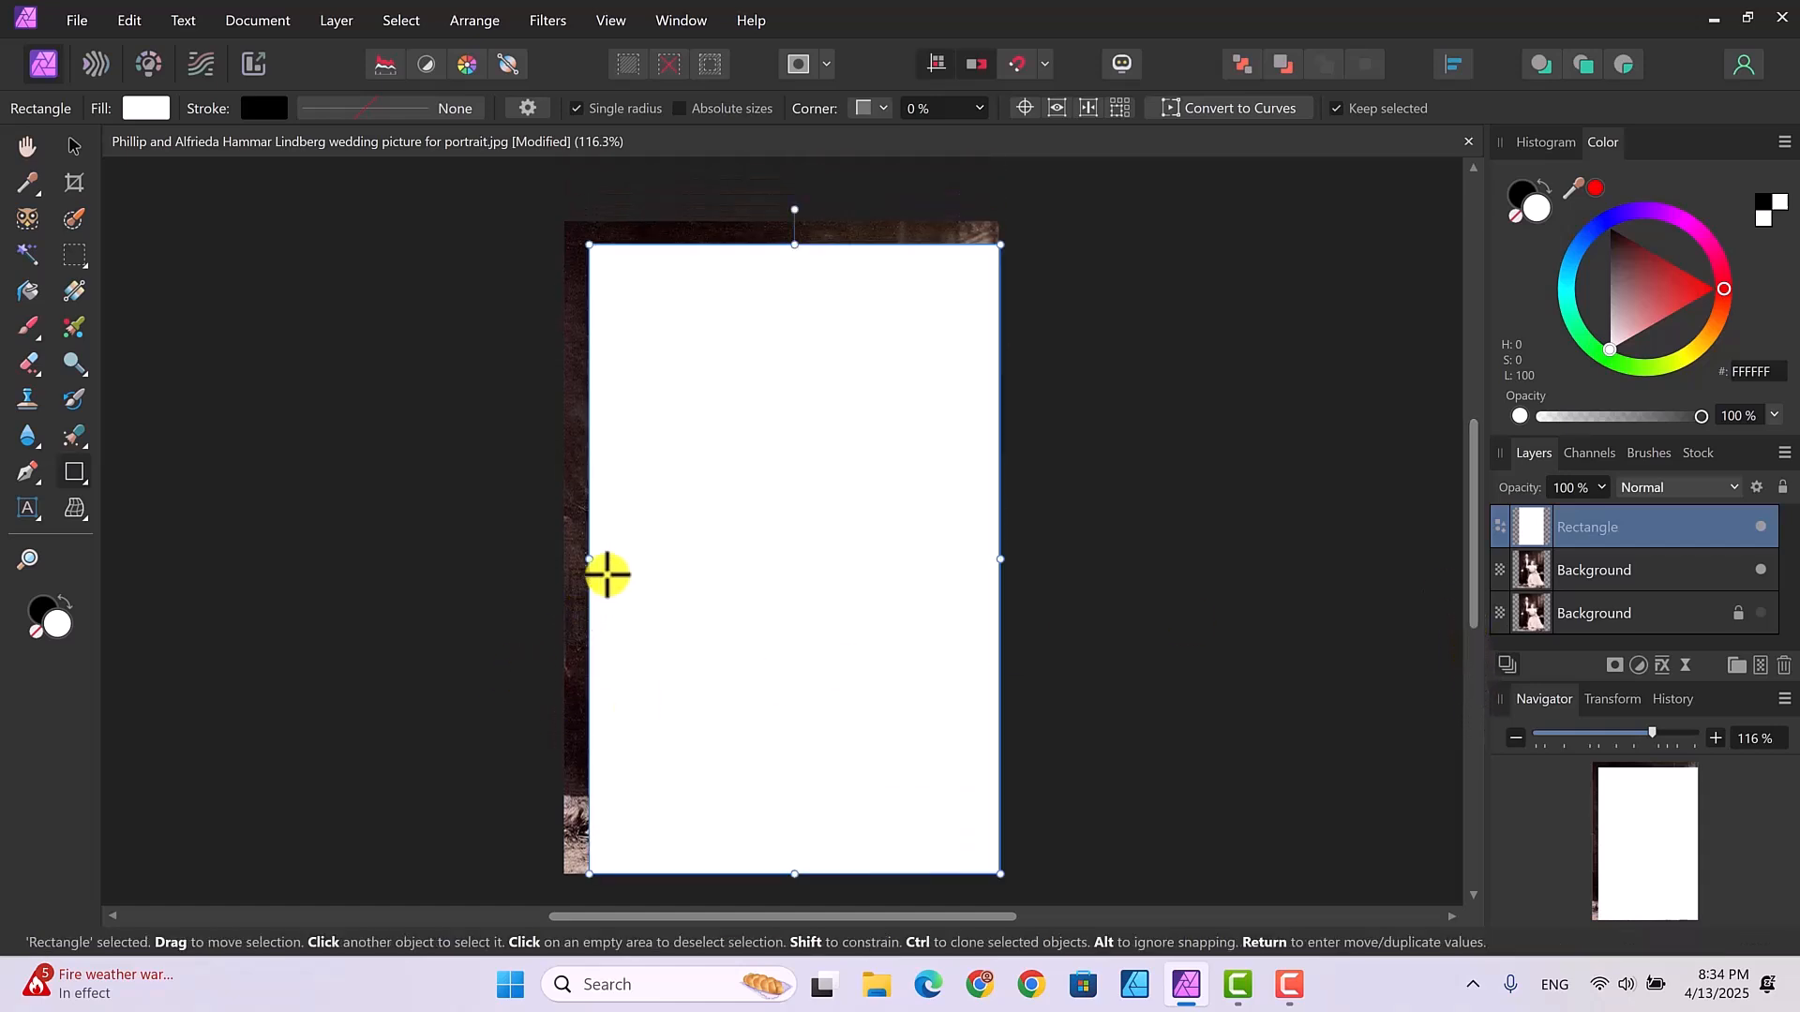
{"action": "left_click_drag", "start_coordinate": [566, 554], "coordinate": [560, 557]}
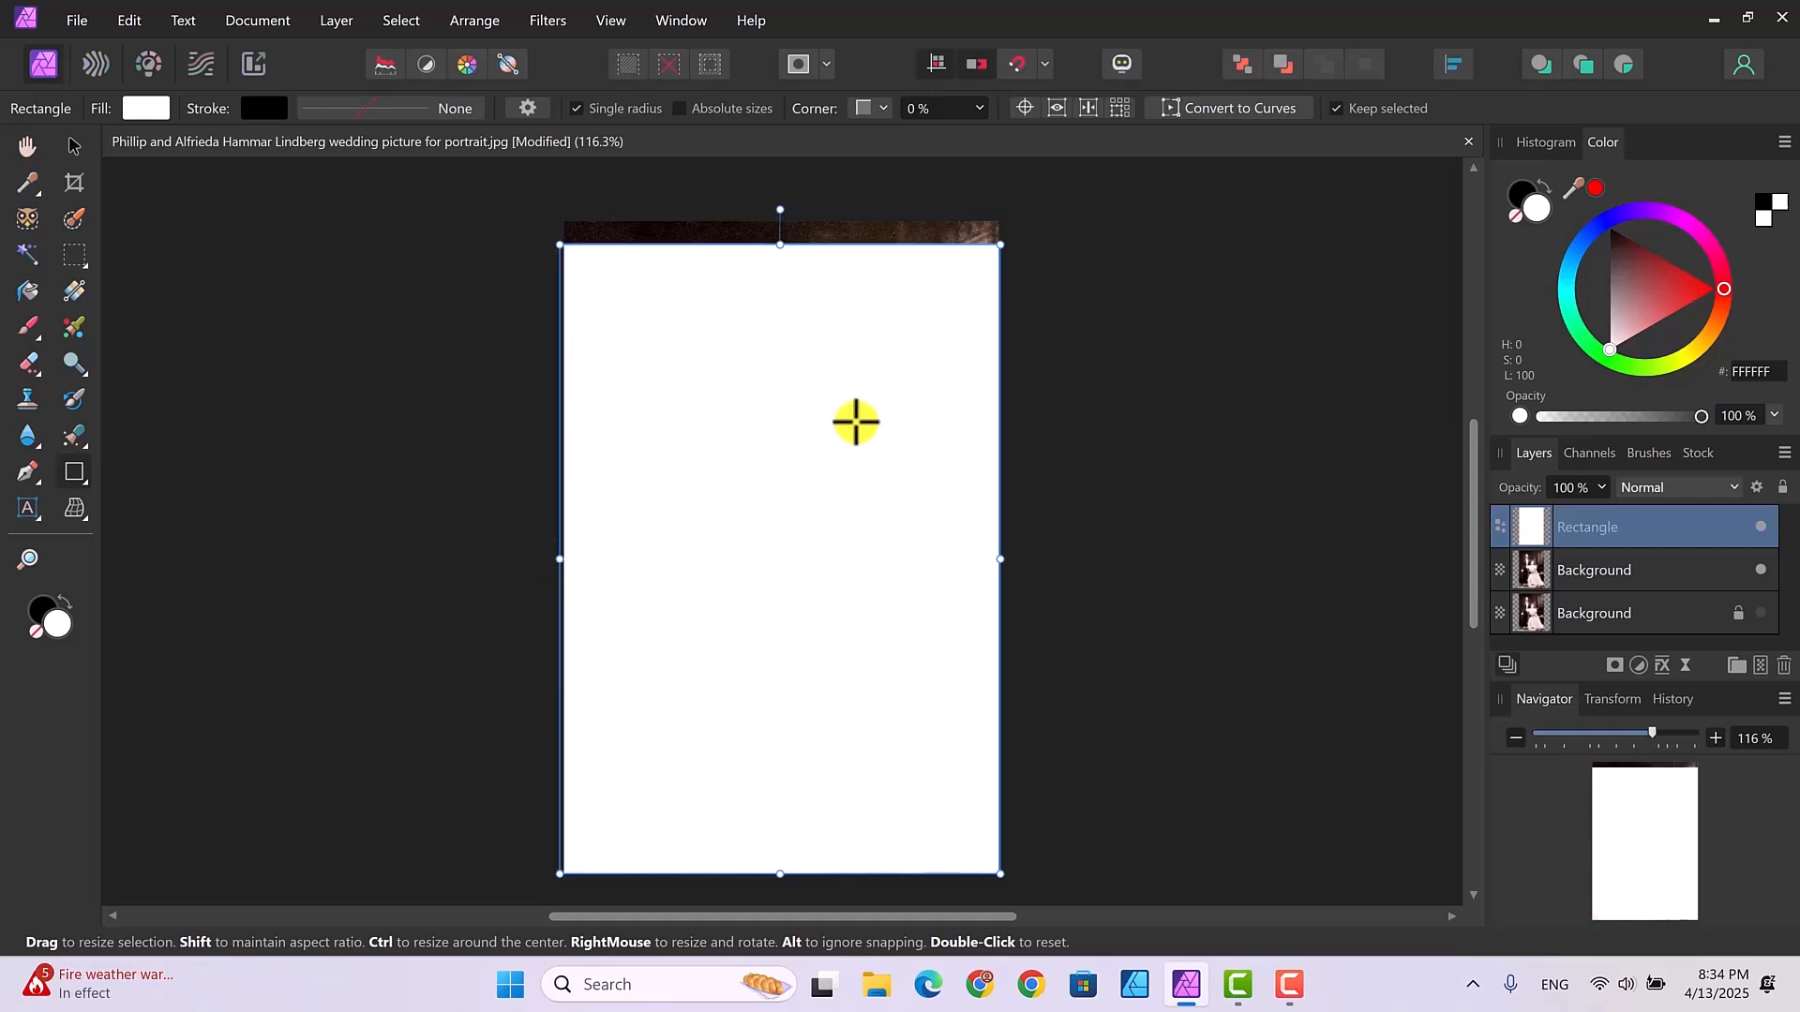
{"action": "left_click_drag", "start_coordinate": [780, 241], "coordinate": [780, 219]}
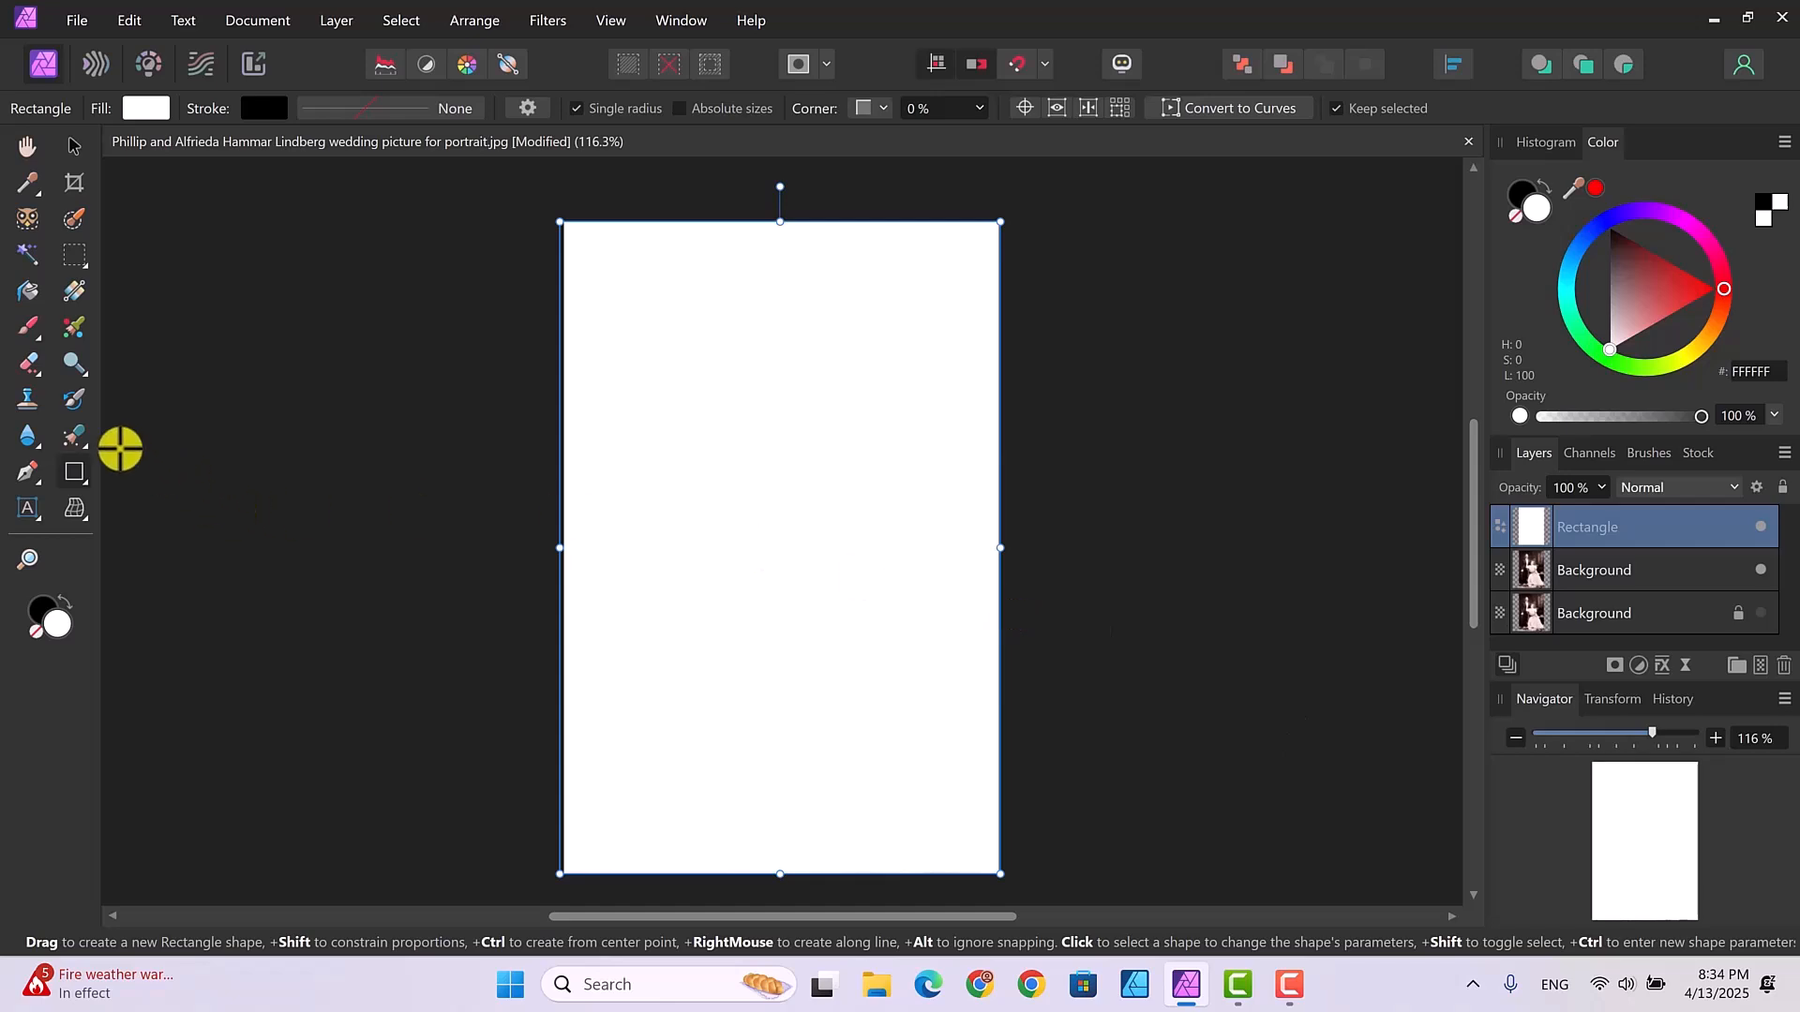
Step: Remove the rectangle's fill so the photo shows through
{"action": "left_click", "coordinate": [140, 107]}
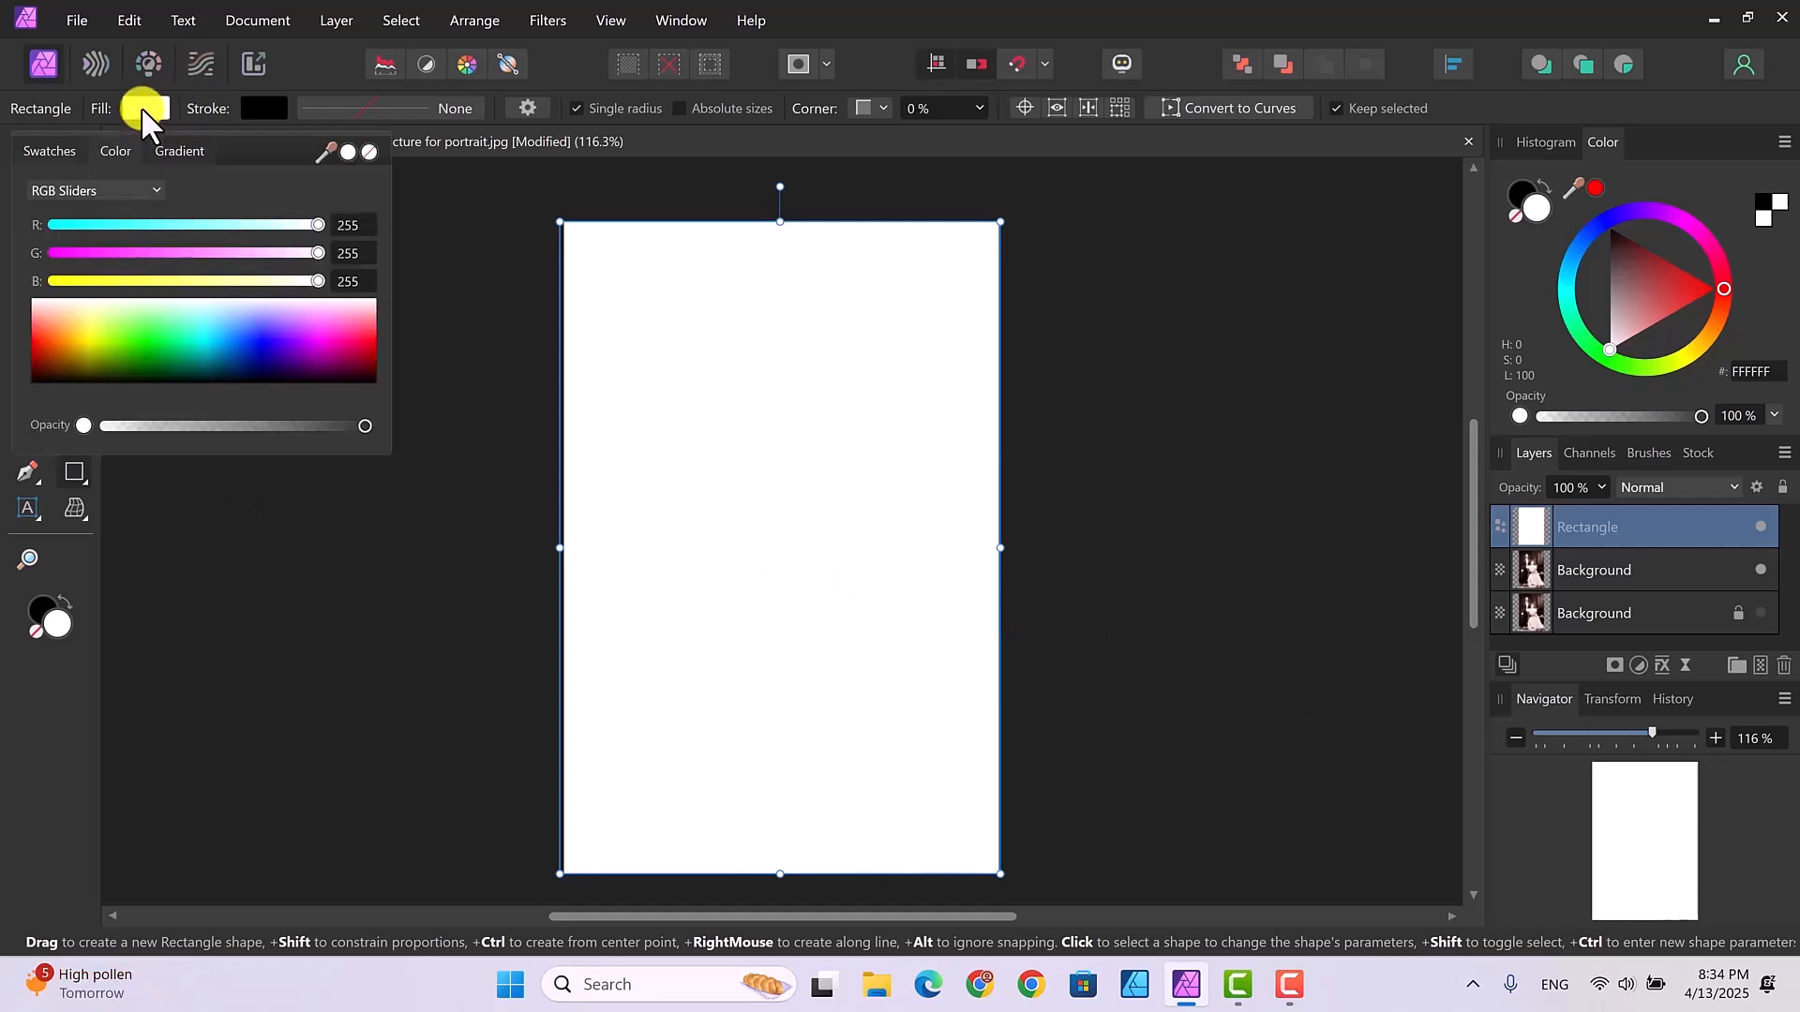
{"action": "left_click", "coordinate": [366, 152]}
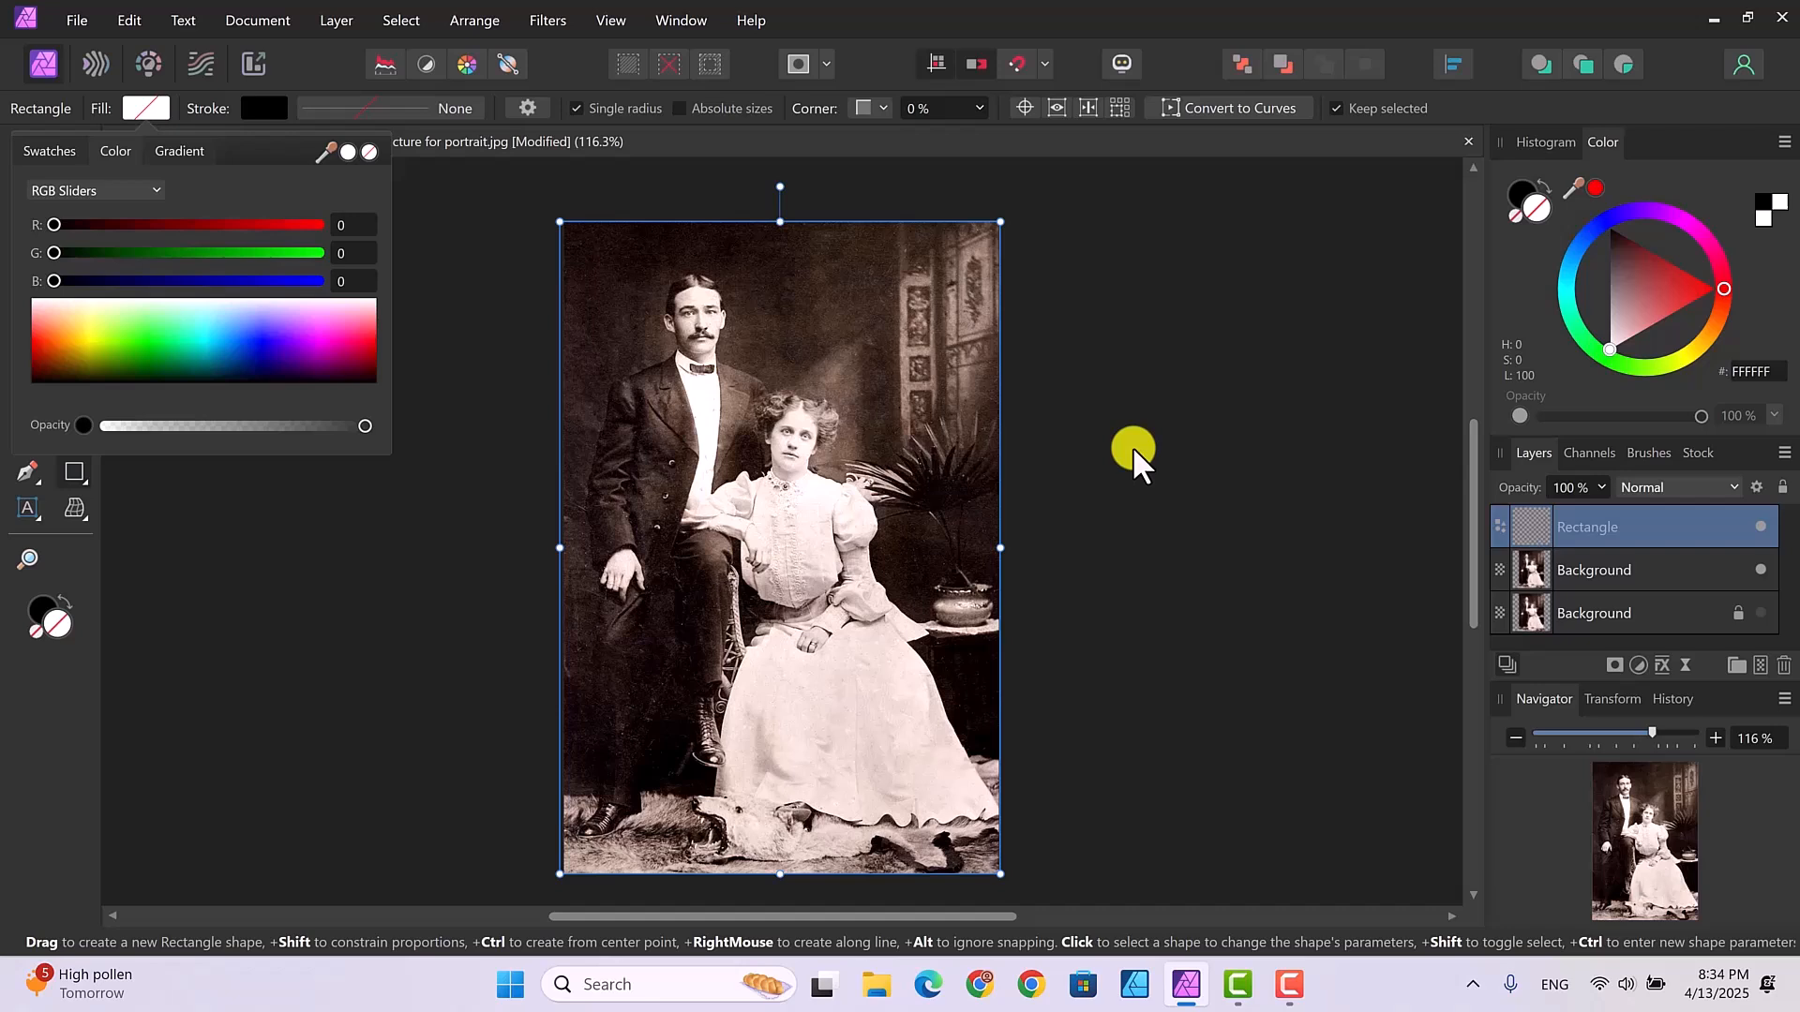
{"action": "left_click", "coordinate": [468, 531]}
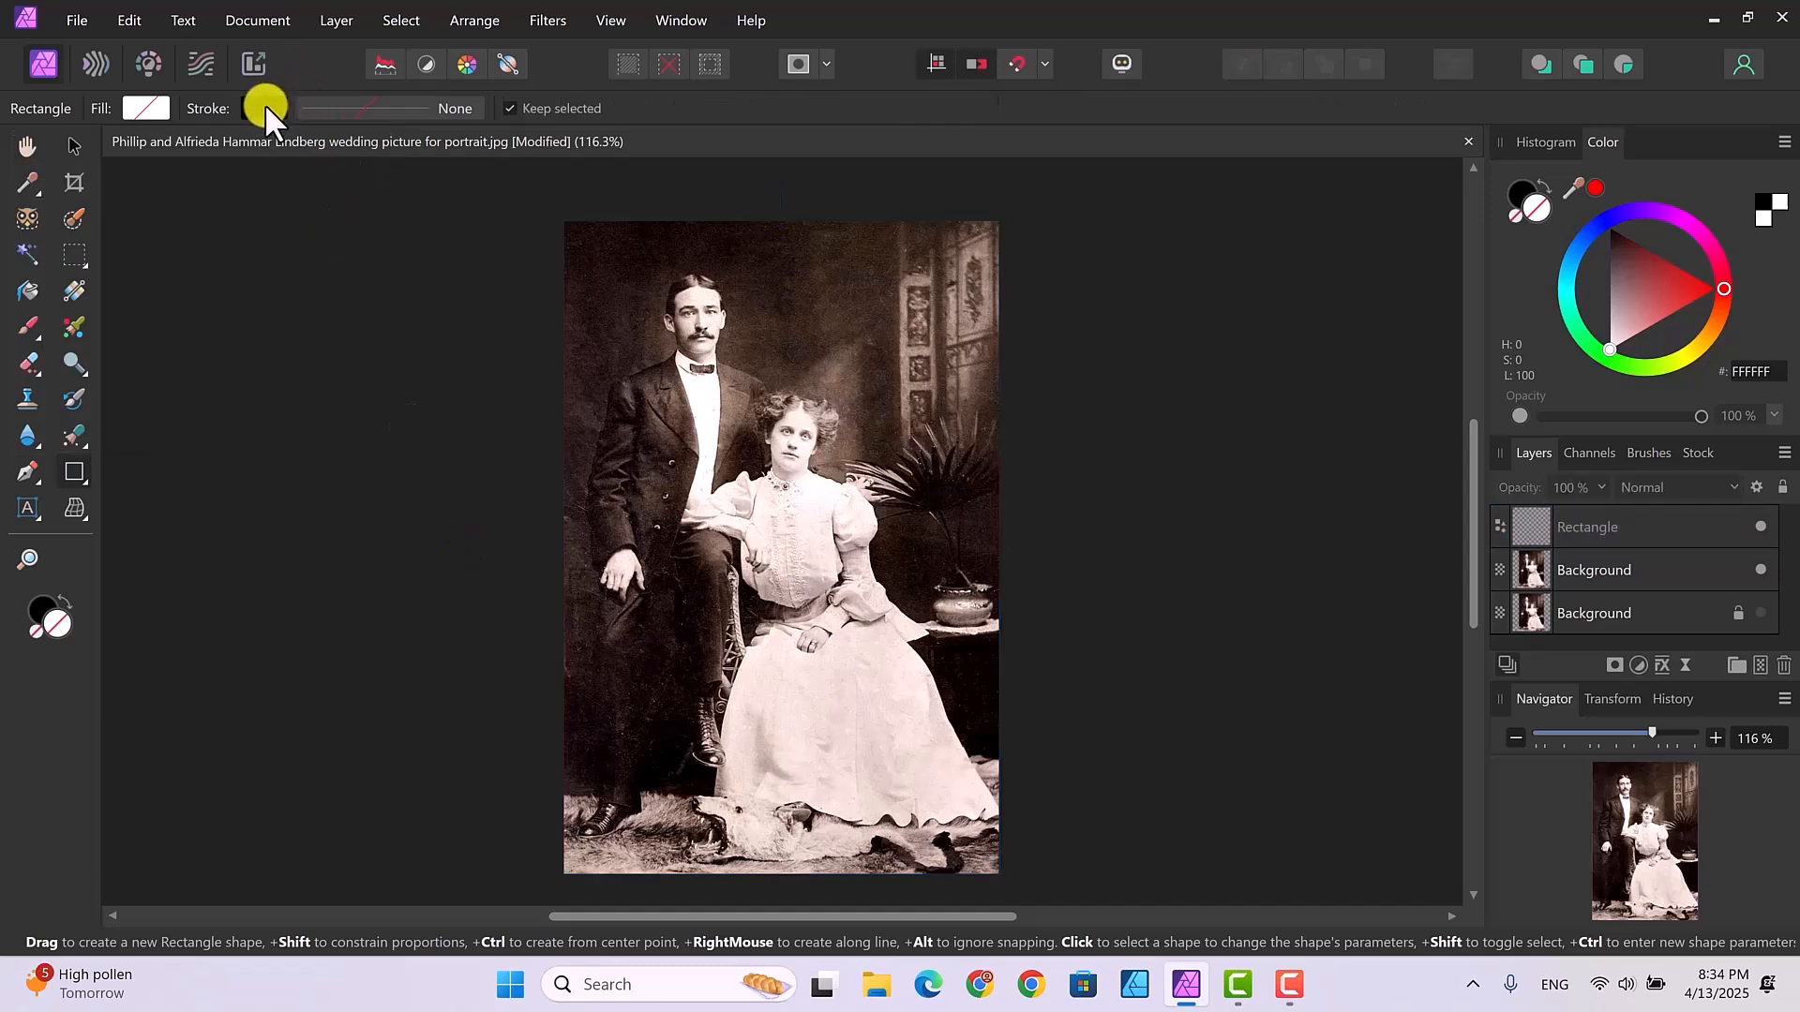
Step: Give the rectangle a solid white stroke 35.5 pt wide as a border around the photo
{"action": "left_click", "coordinate": [1583, 527]}
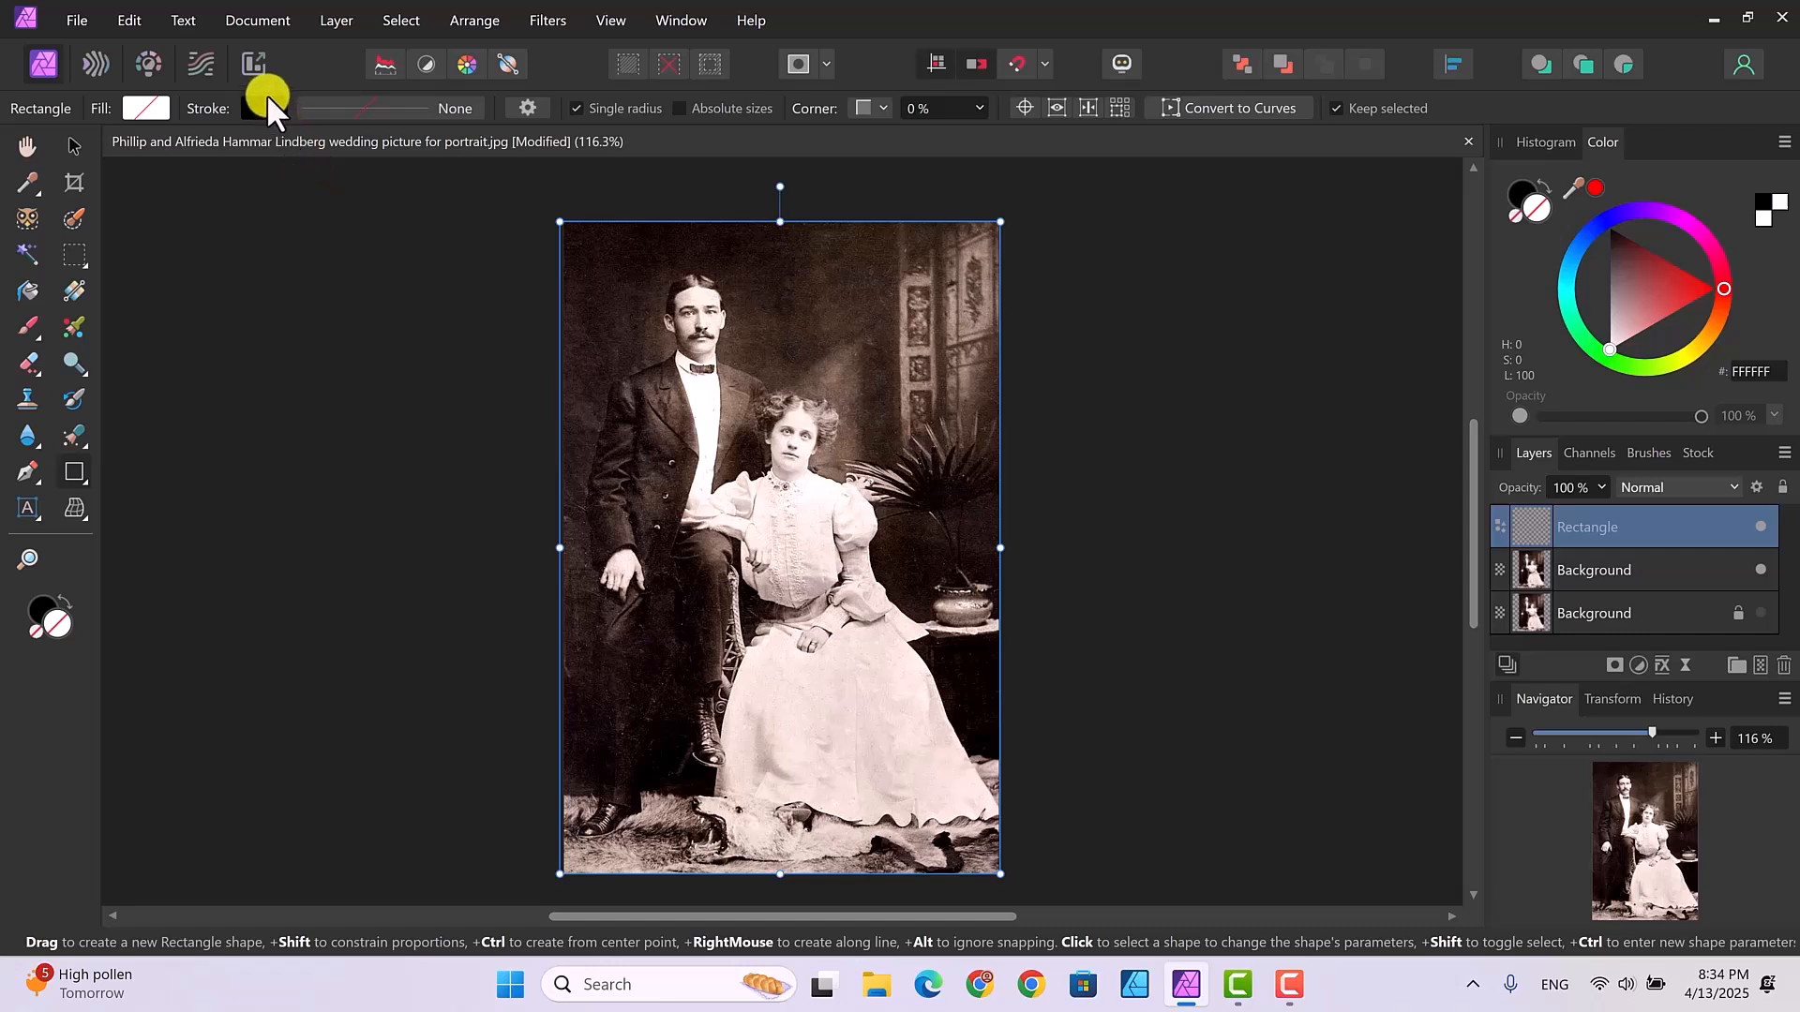
{"action": "left_click", "coordinate": [266, 103]}
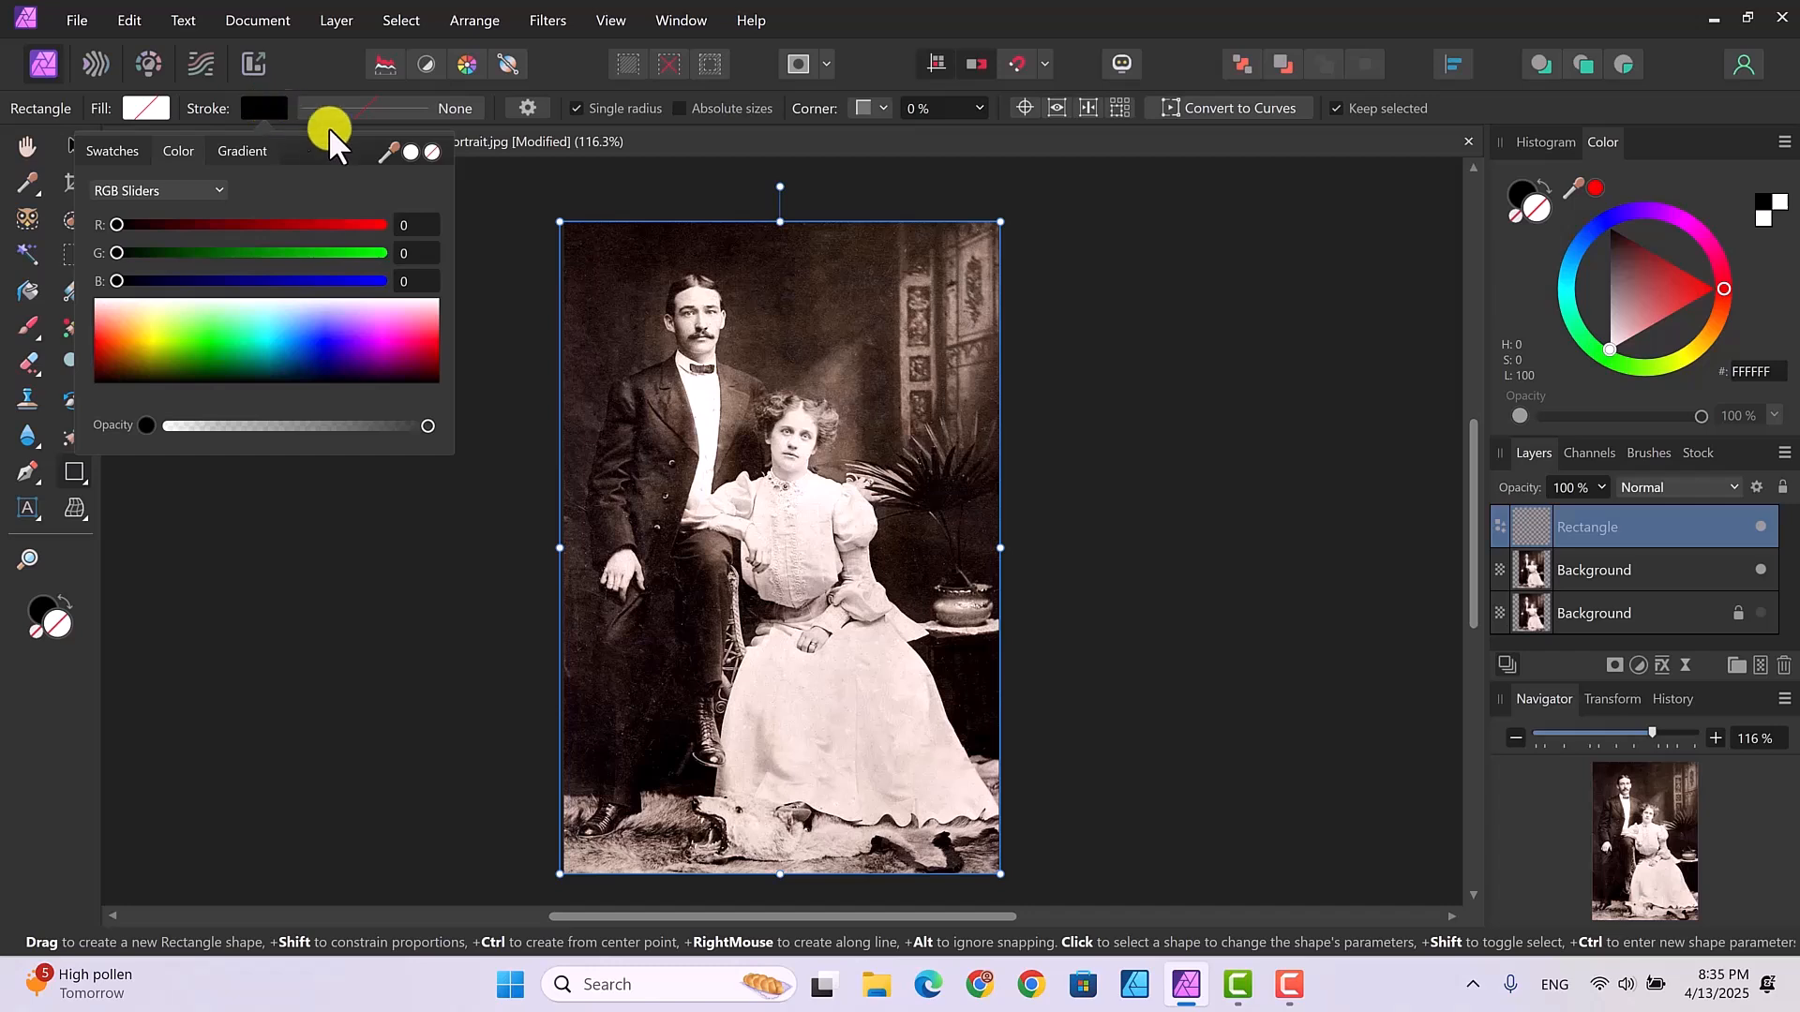
{"action": "left_click", "coordinate": [408, 154]}
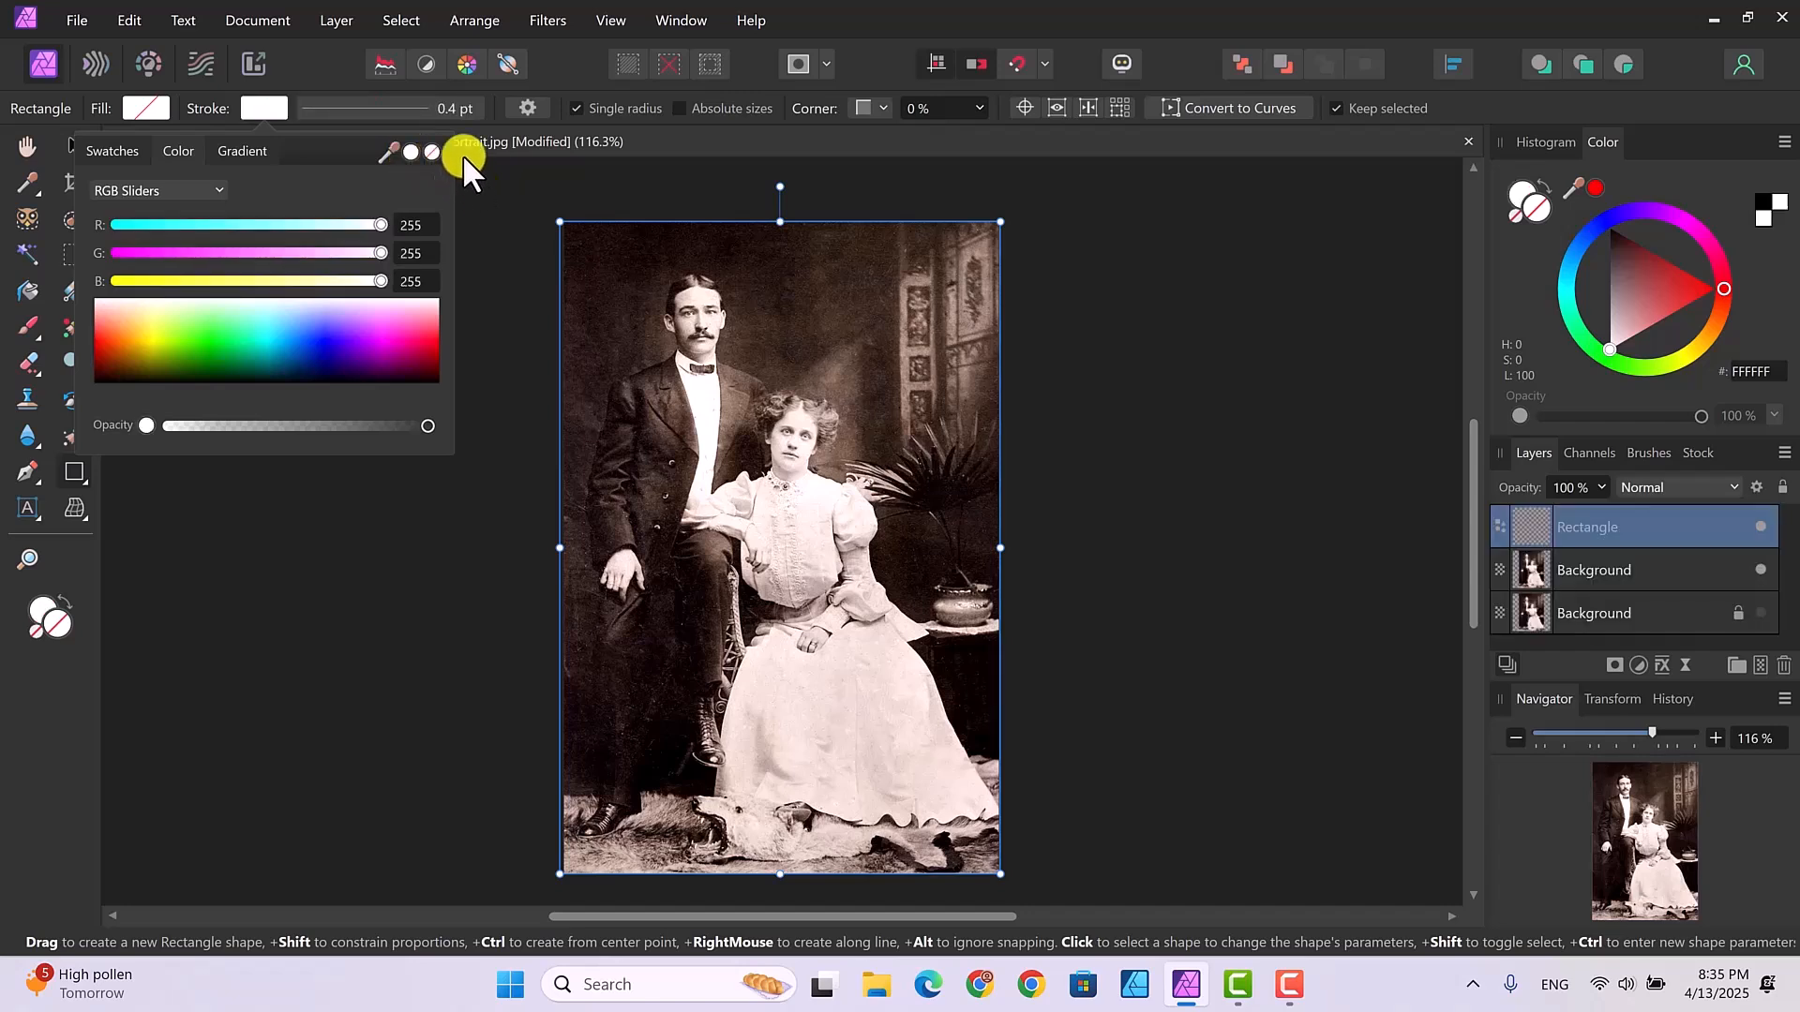
{"action": "left_click", "coordinate": [379, 106]}
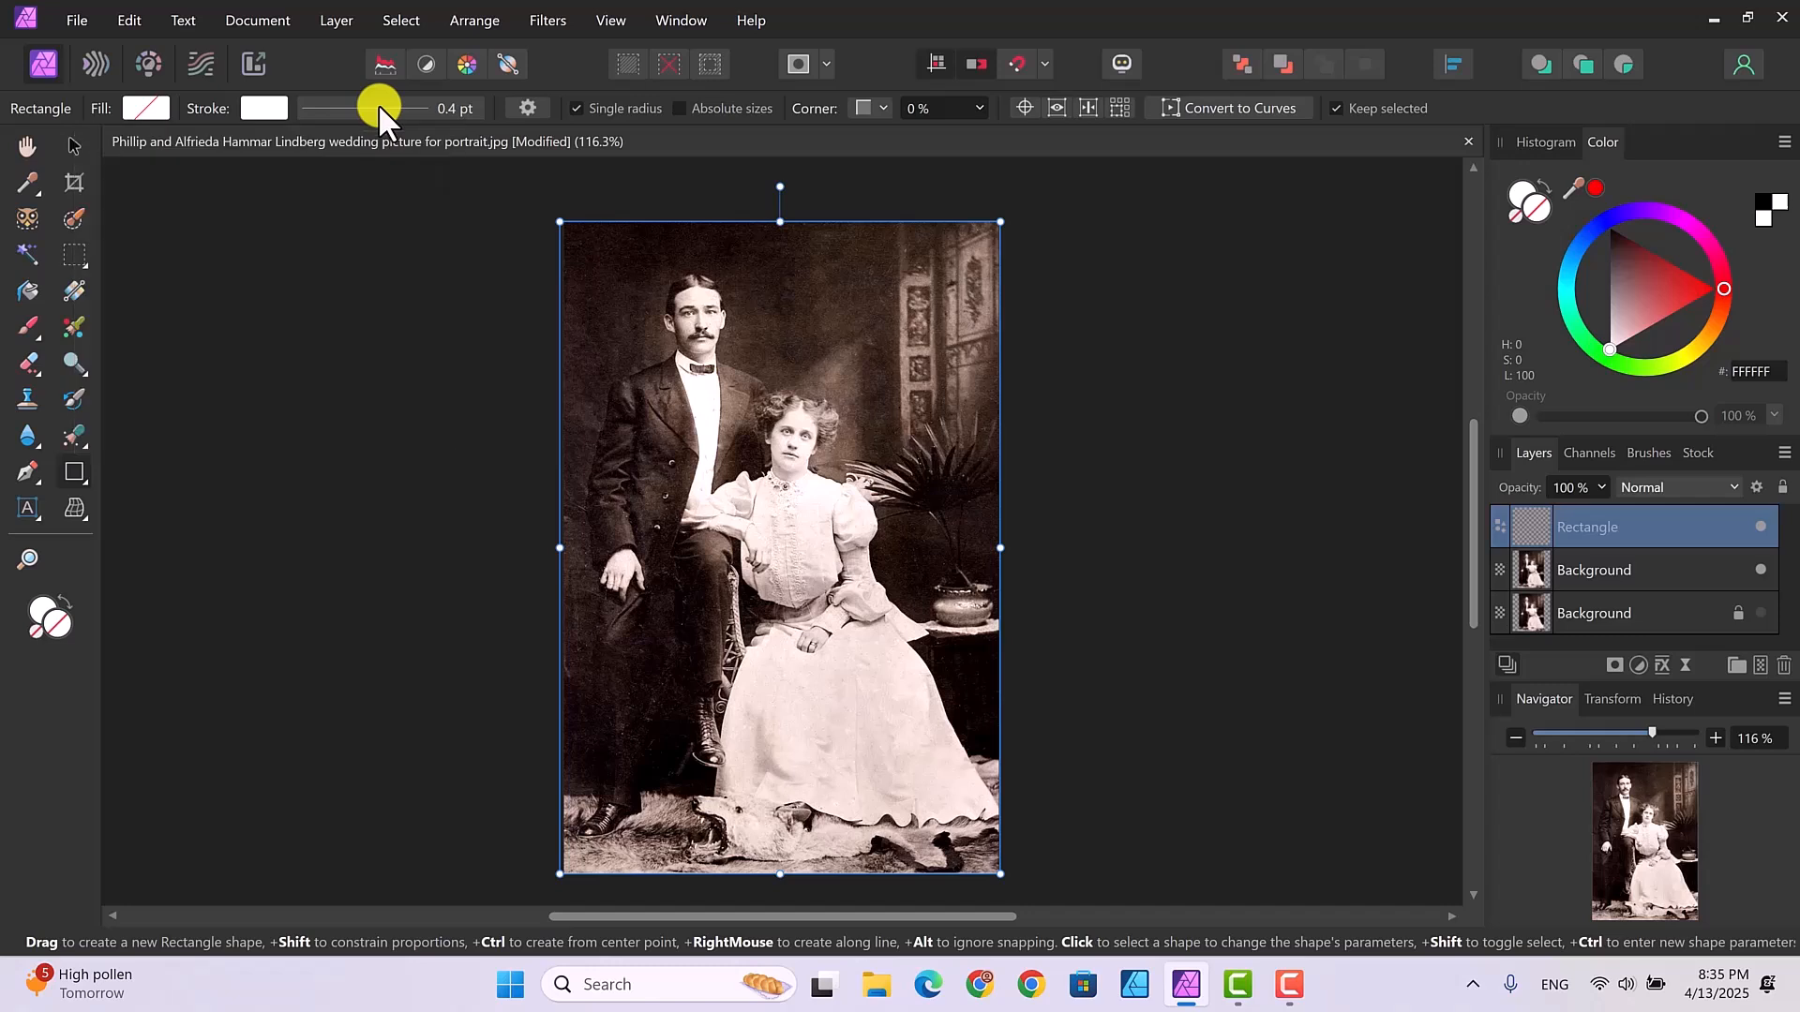
{"action": "left_click", "coordinate": [379, 106]}
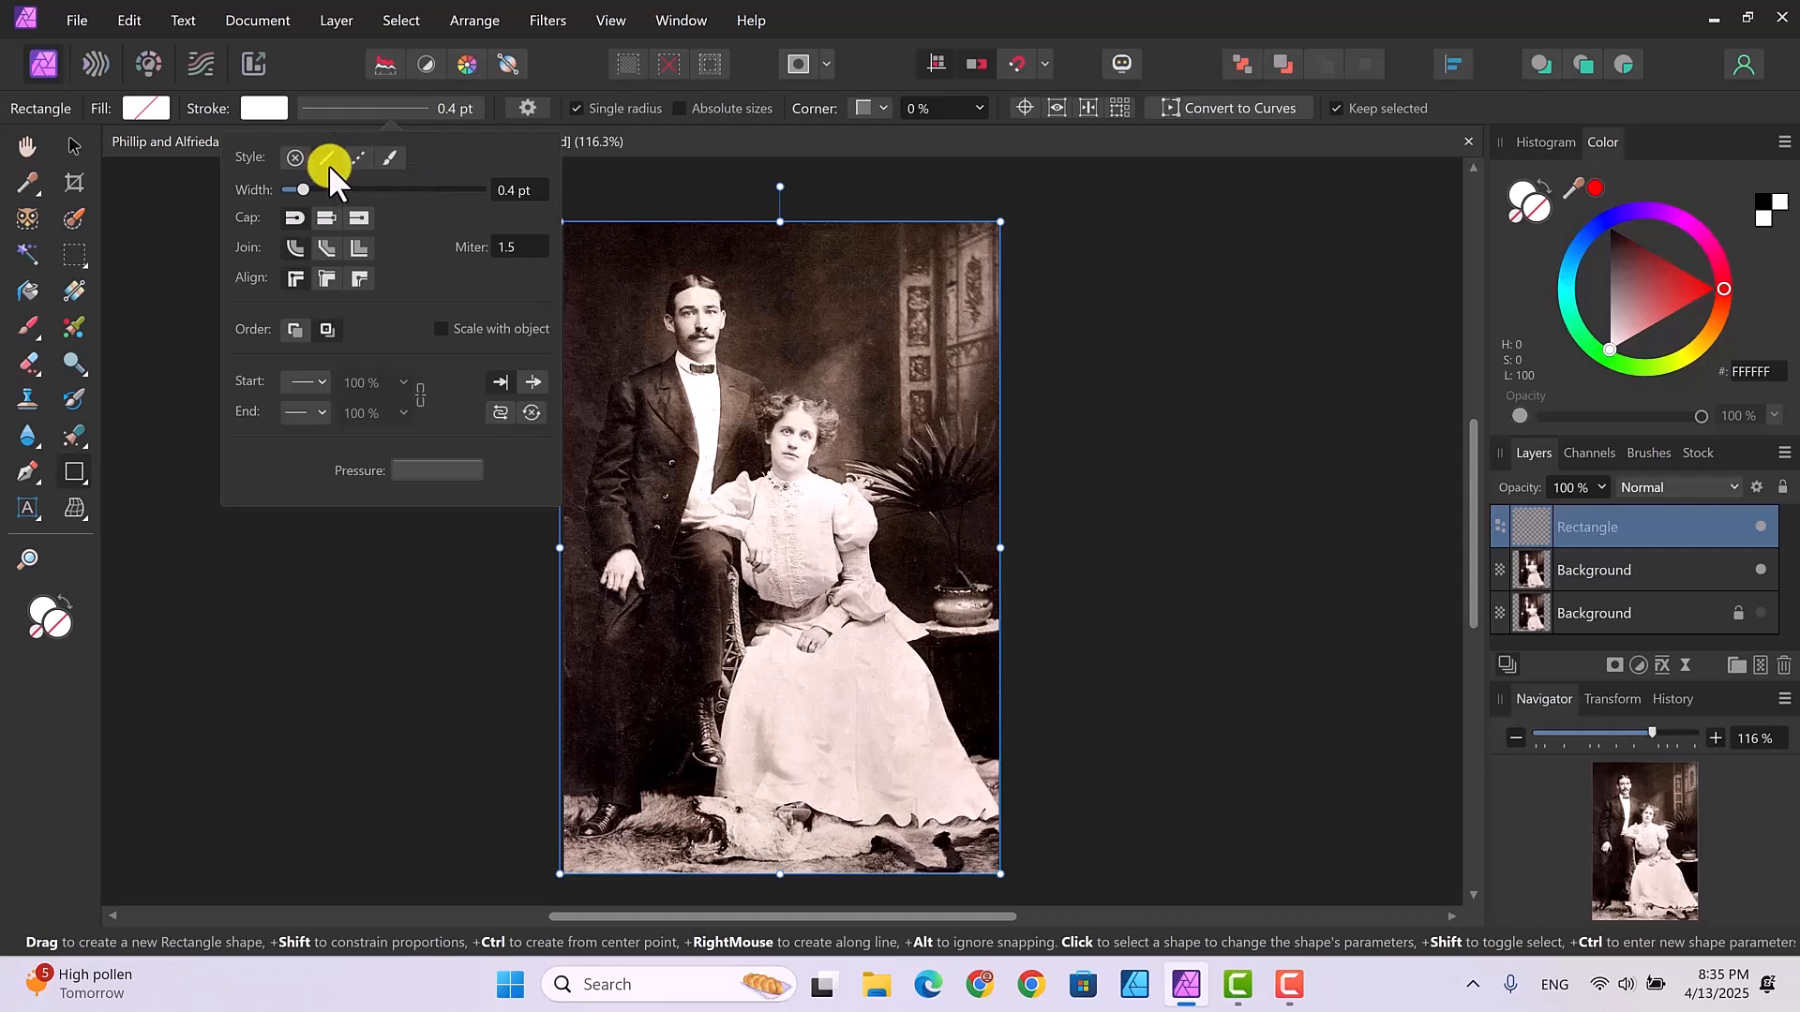
{"action": "left_click_drag", "start_coordinate": [301, 190], "coordinate": [425, 186]}
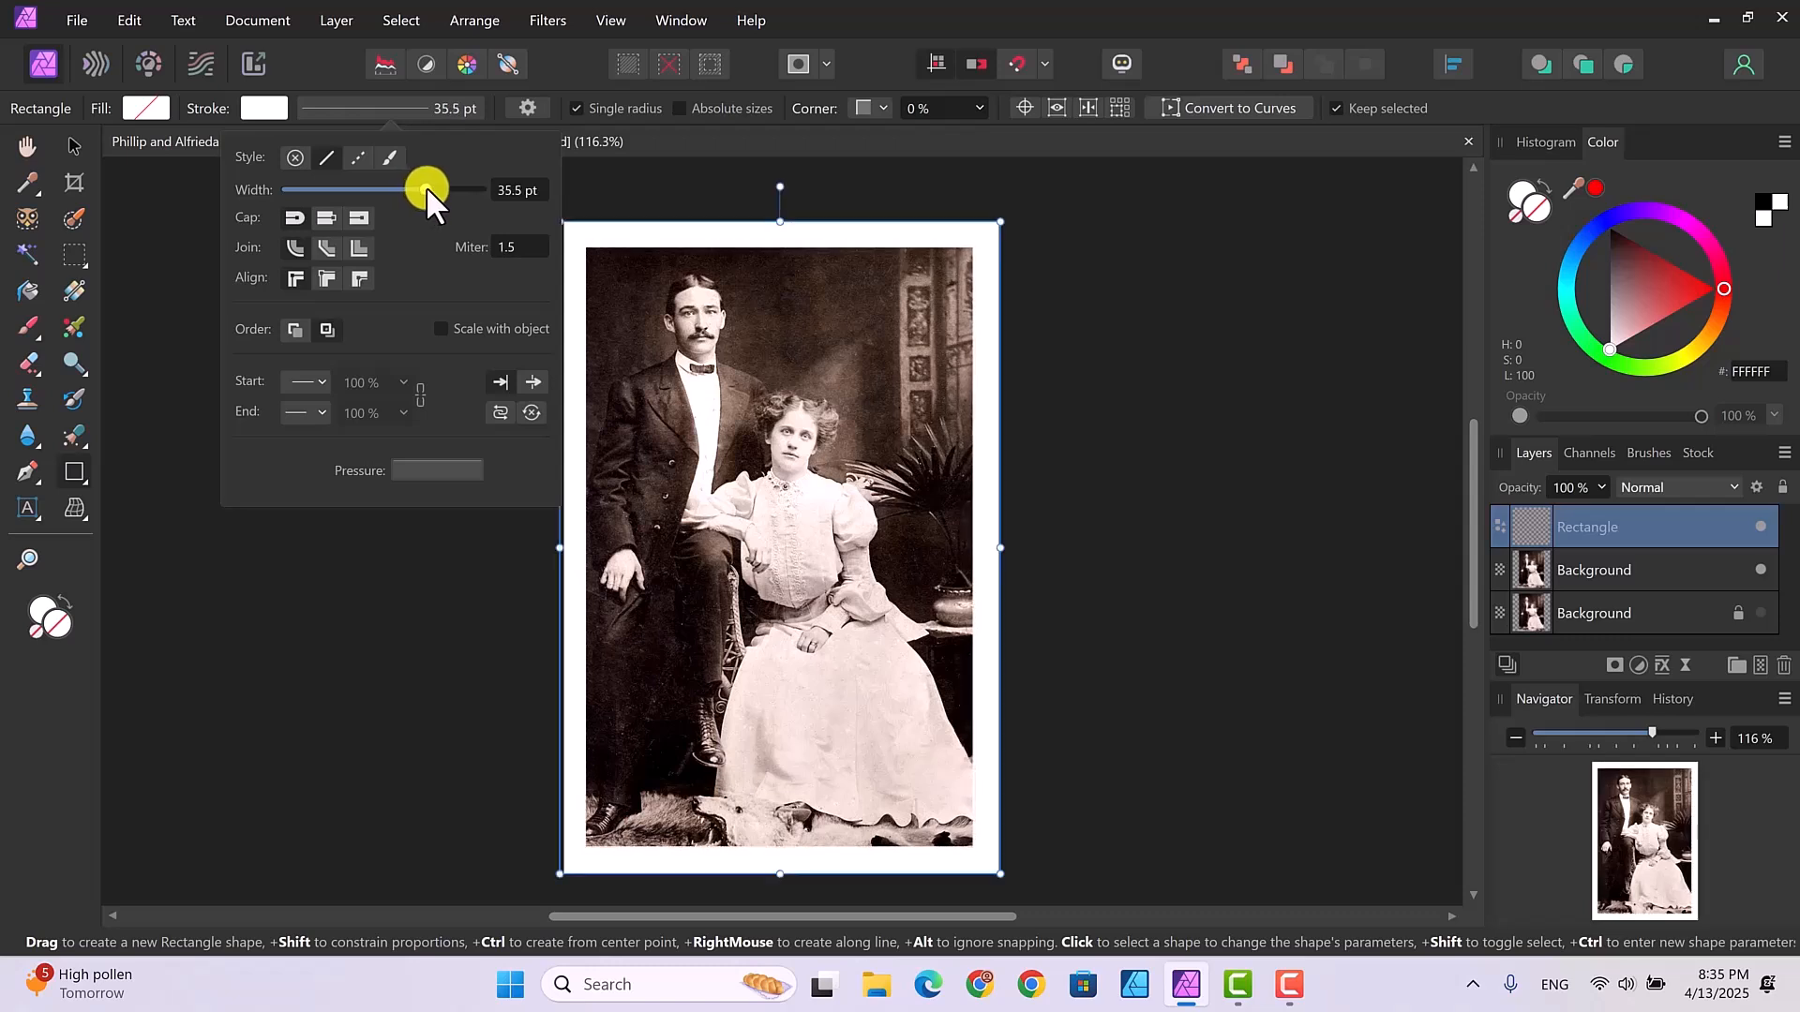
{"action": "left_click", "coordinate": [361, 561]}
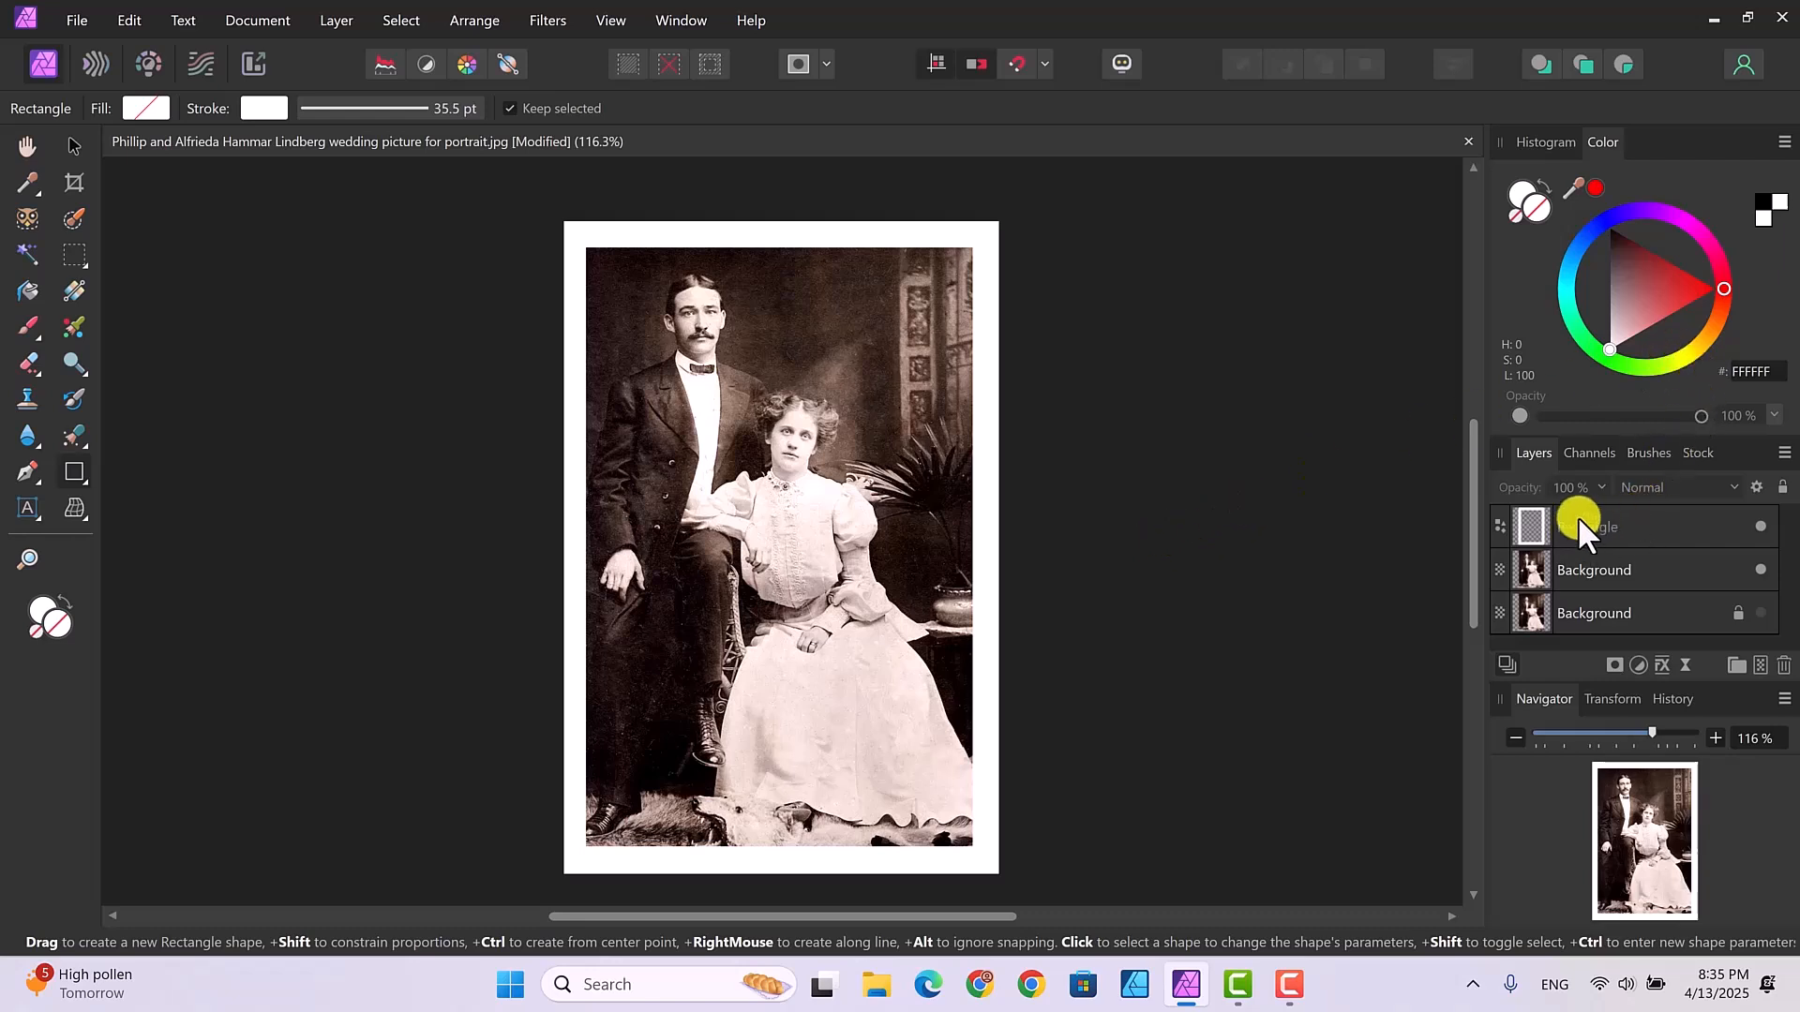
Step: Rasterize and trim the border rectangle layer, and enable the Bevel / Emboss layer effect on it
{"action": "right_click", "coordinate": [1500, 528]}
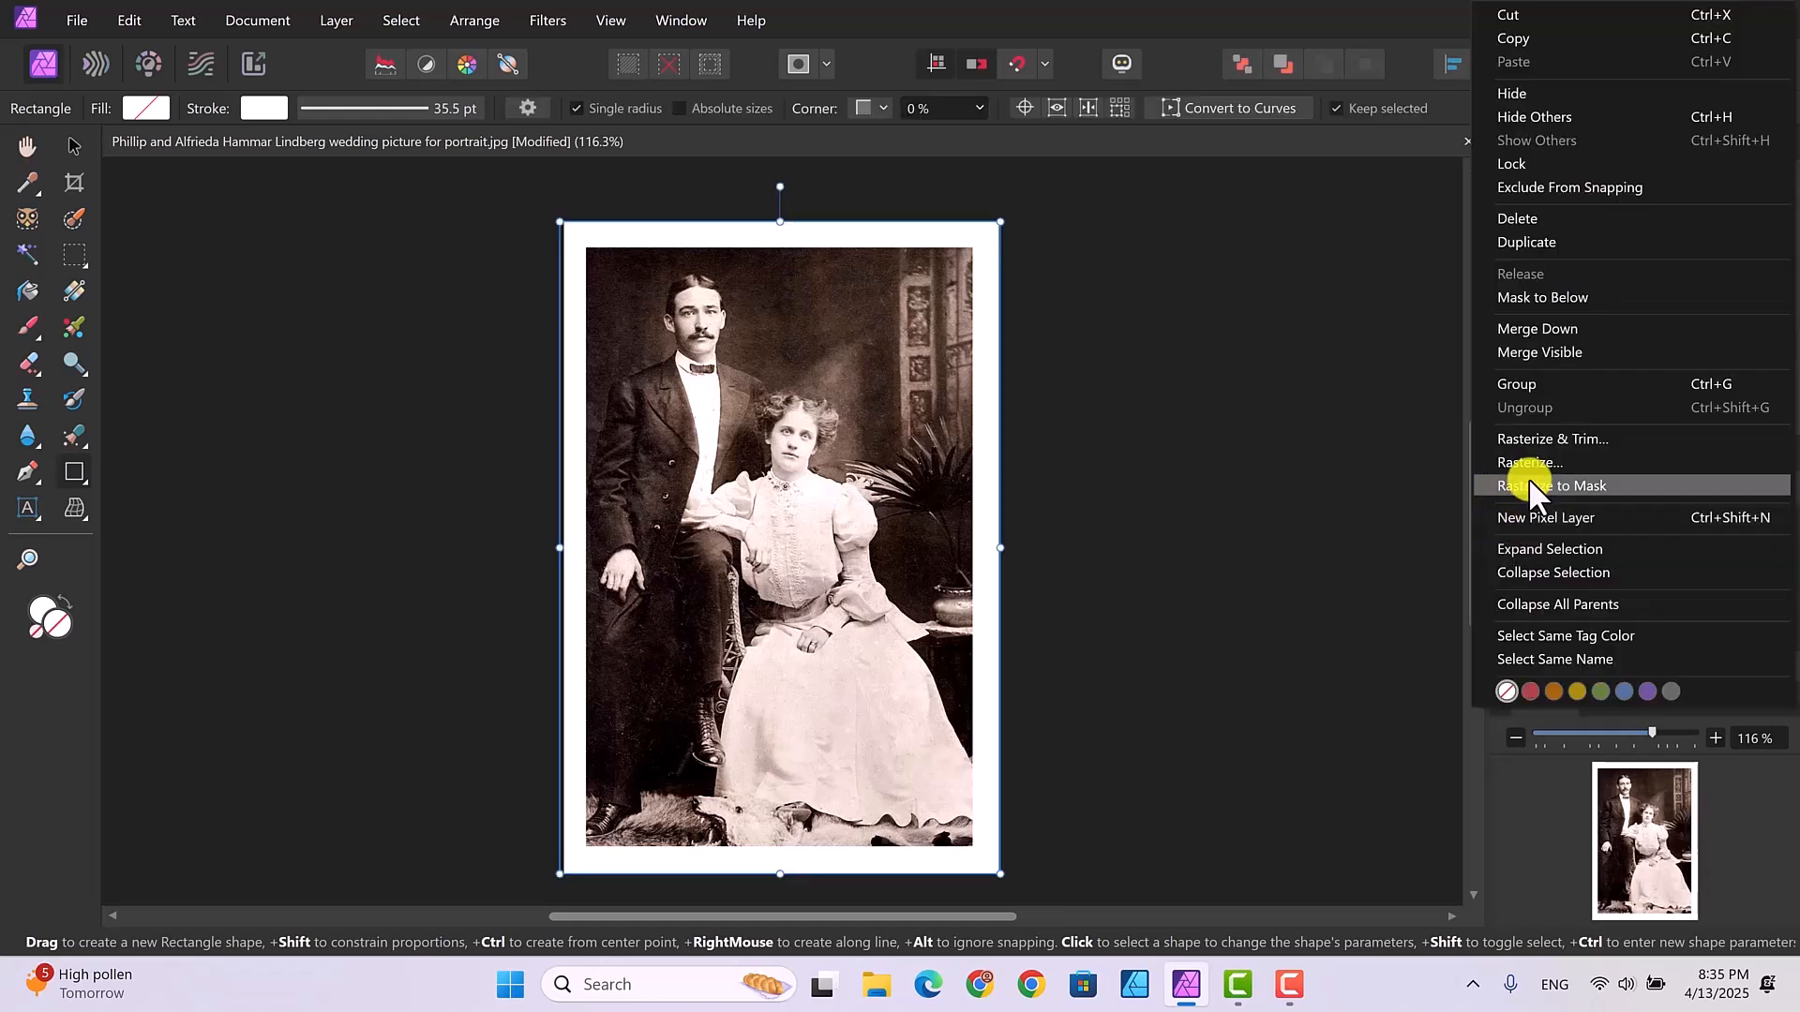
{"action": "left_click", "coordinate": [1583, 441]}
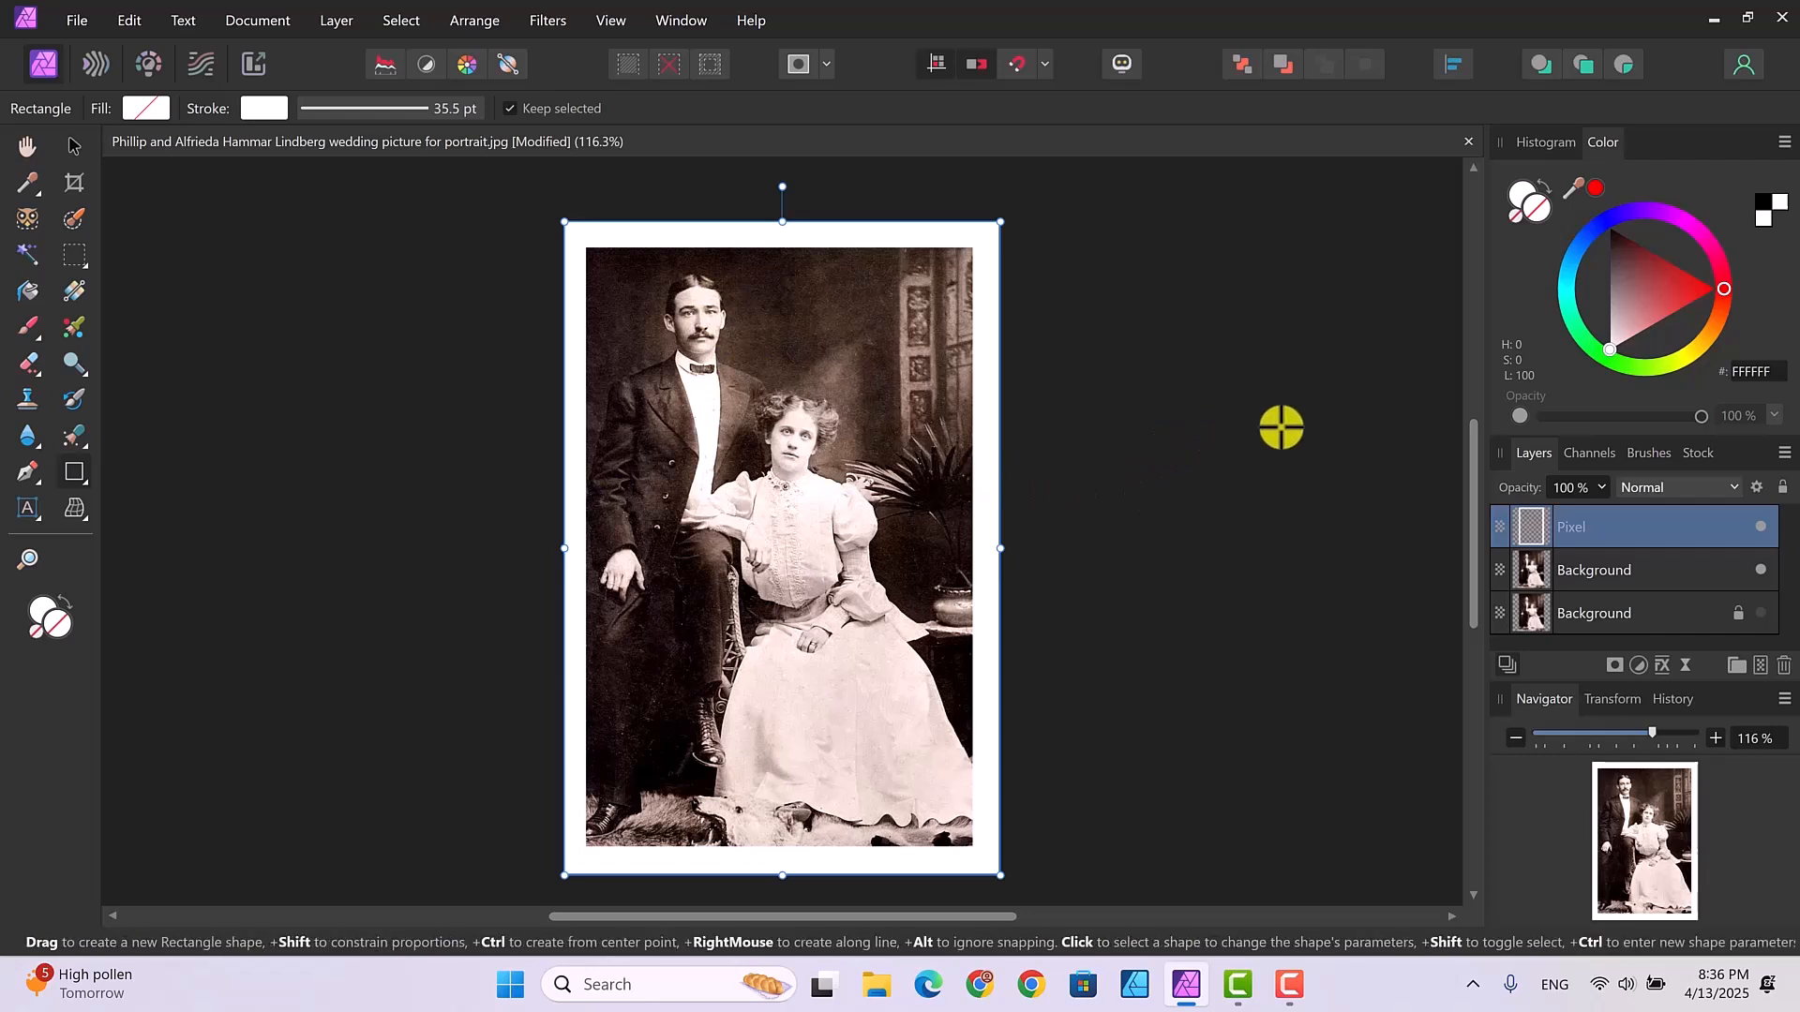
{"action": "left_click", "coordinate": [1662, 665]}
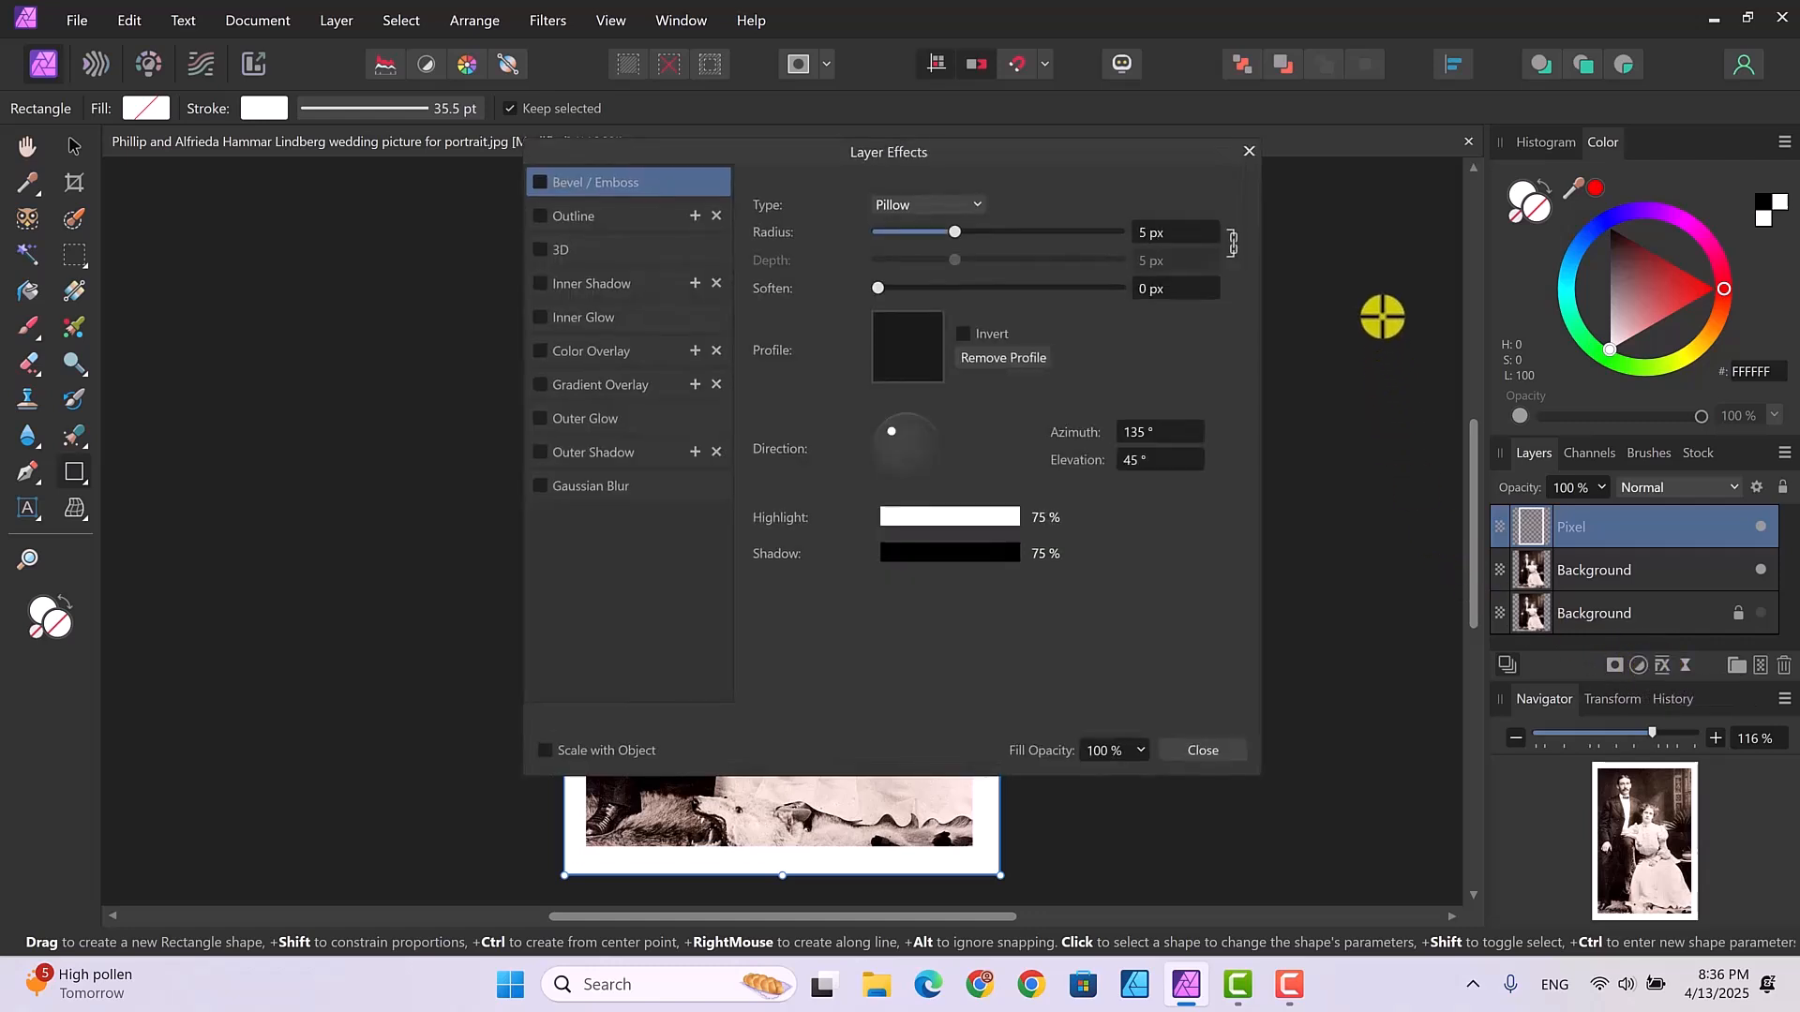
{"action": "left_click_drag", "start_coordinate": [987, 144], "coordinate": [1459, 171]}
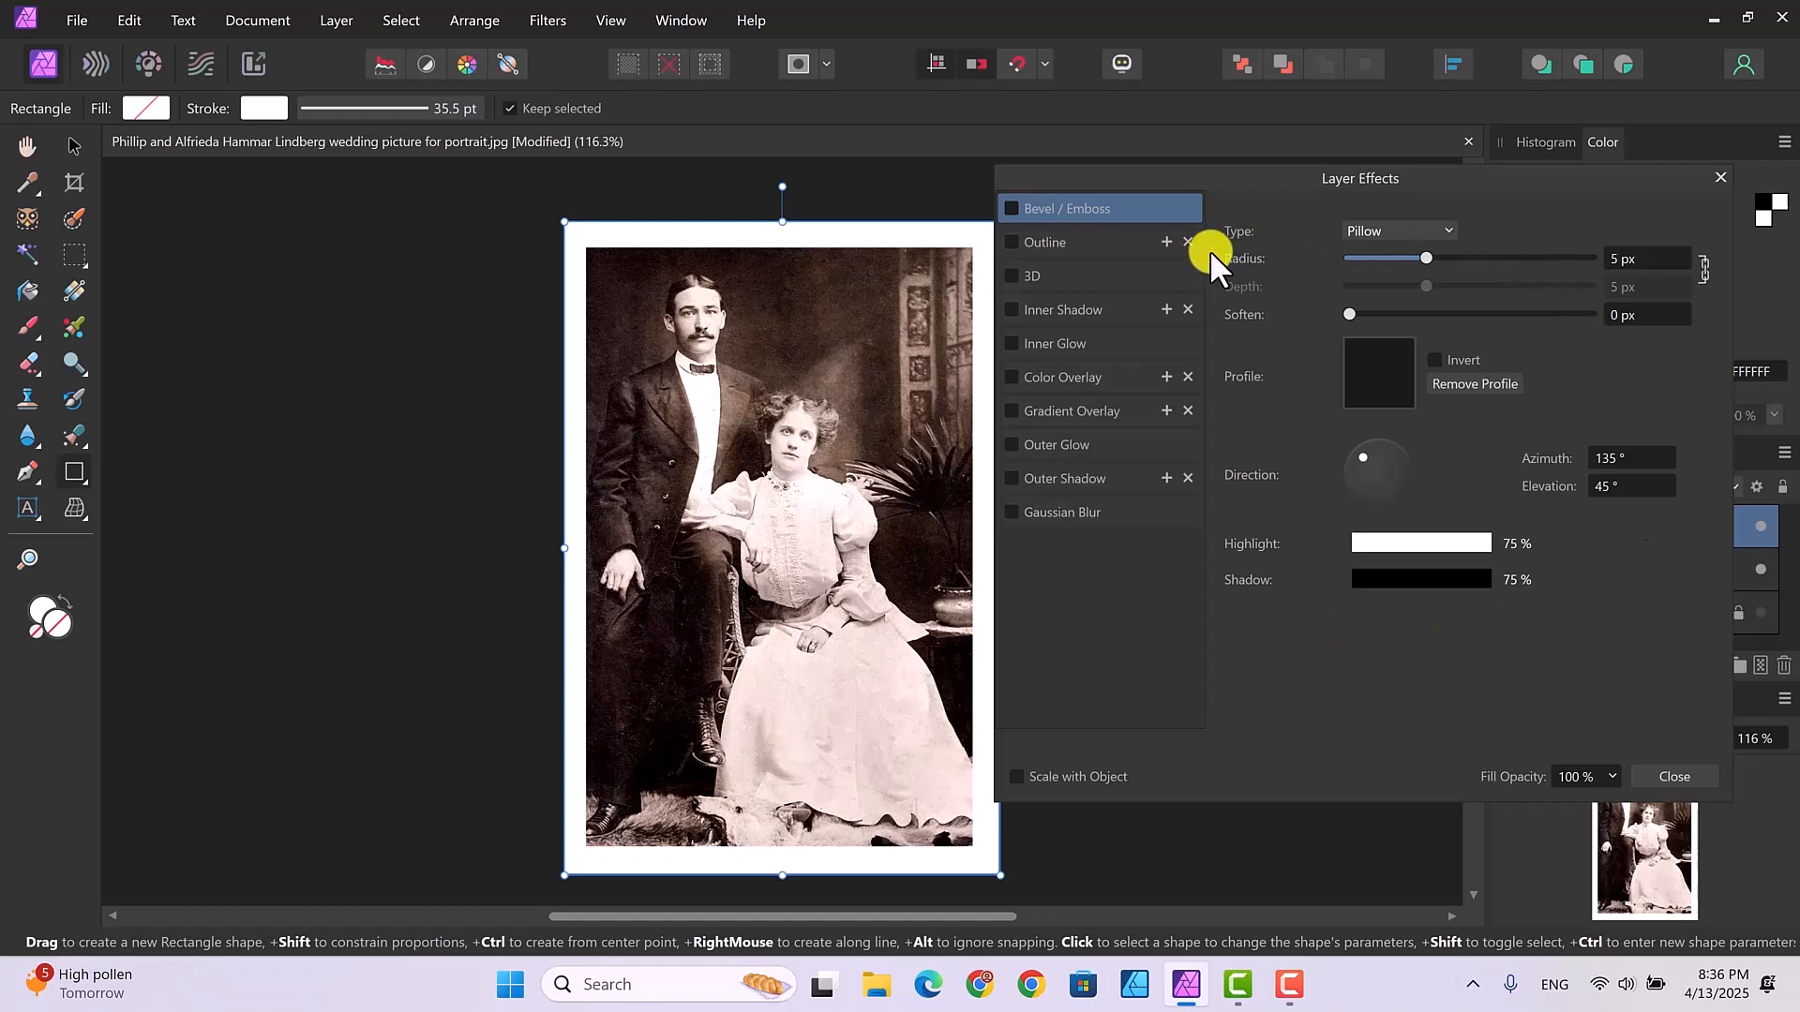
{"action": "left_click", "coordinate": [1011, 207]}
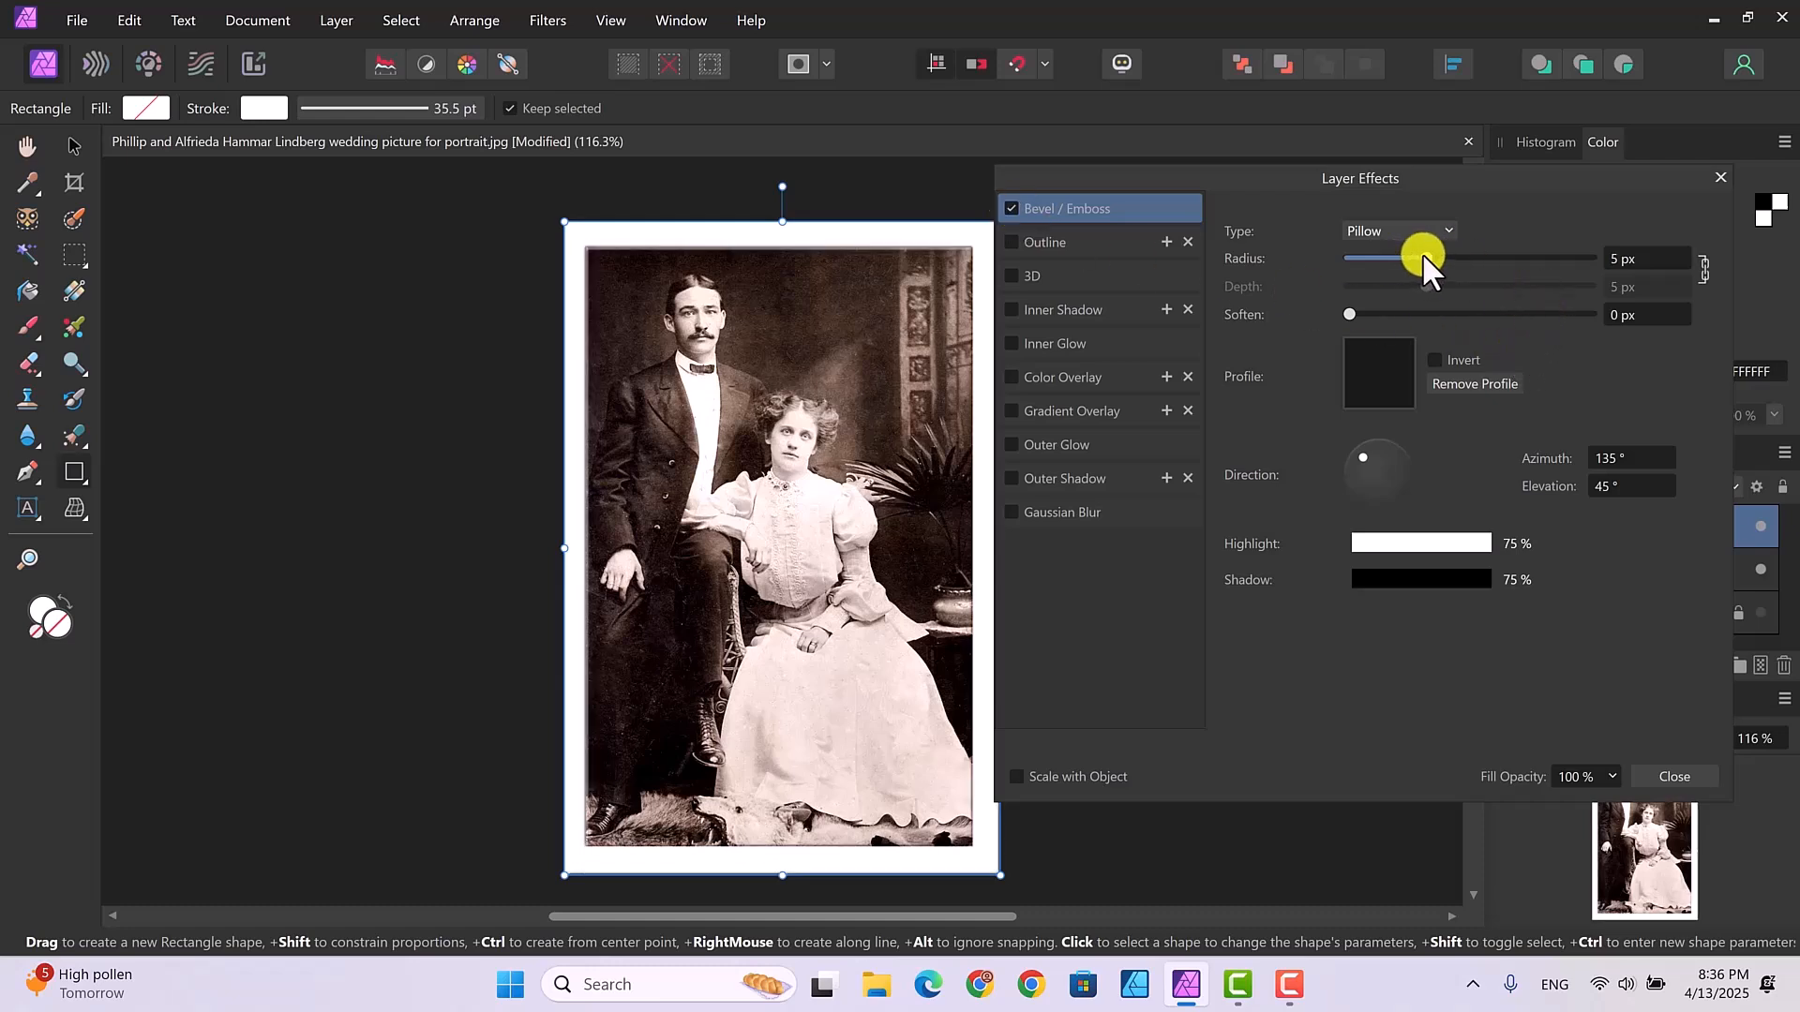
Step: Set the border's bevel type to Emboss with a radius of 19.5 px
{"action": "mouse_move", "coordinate": [1425, 255]}
{"action": "left_mouse_down"}
{"action": "mouse_move", "coordinate": [1533, 257]}
{"action": "mouse_move", "coordinate": [1459, 249]}
{"action": "left_mouse_up"}
{"action": "left_click", "coordinate": [1446, 230]}
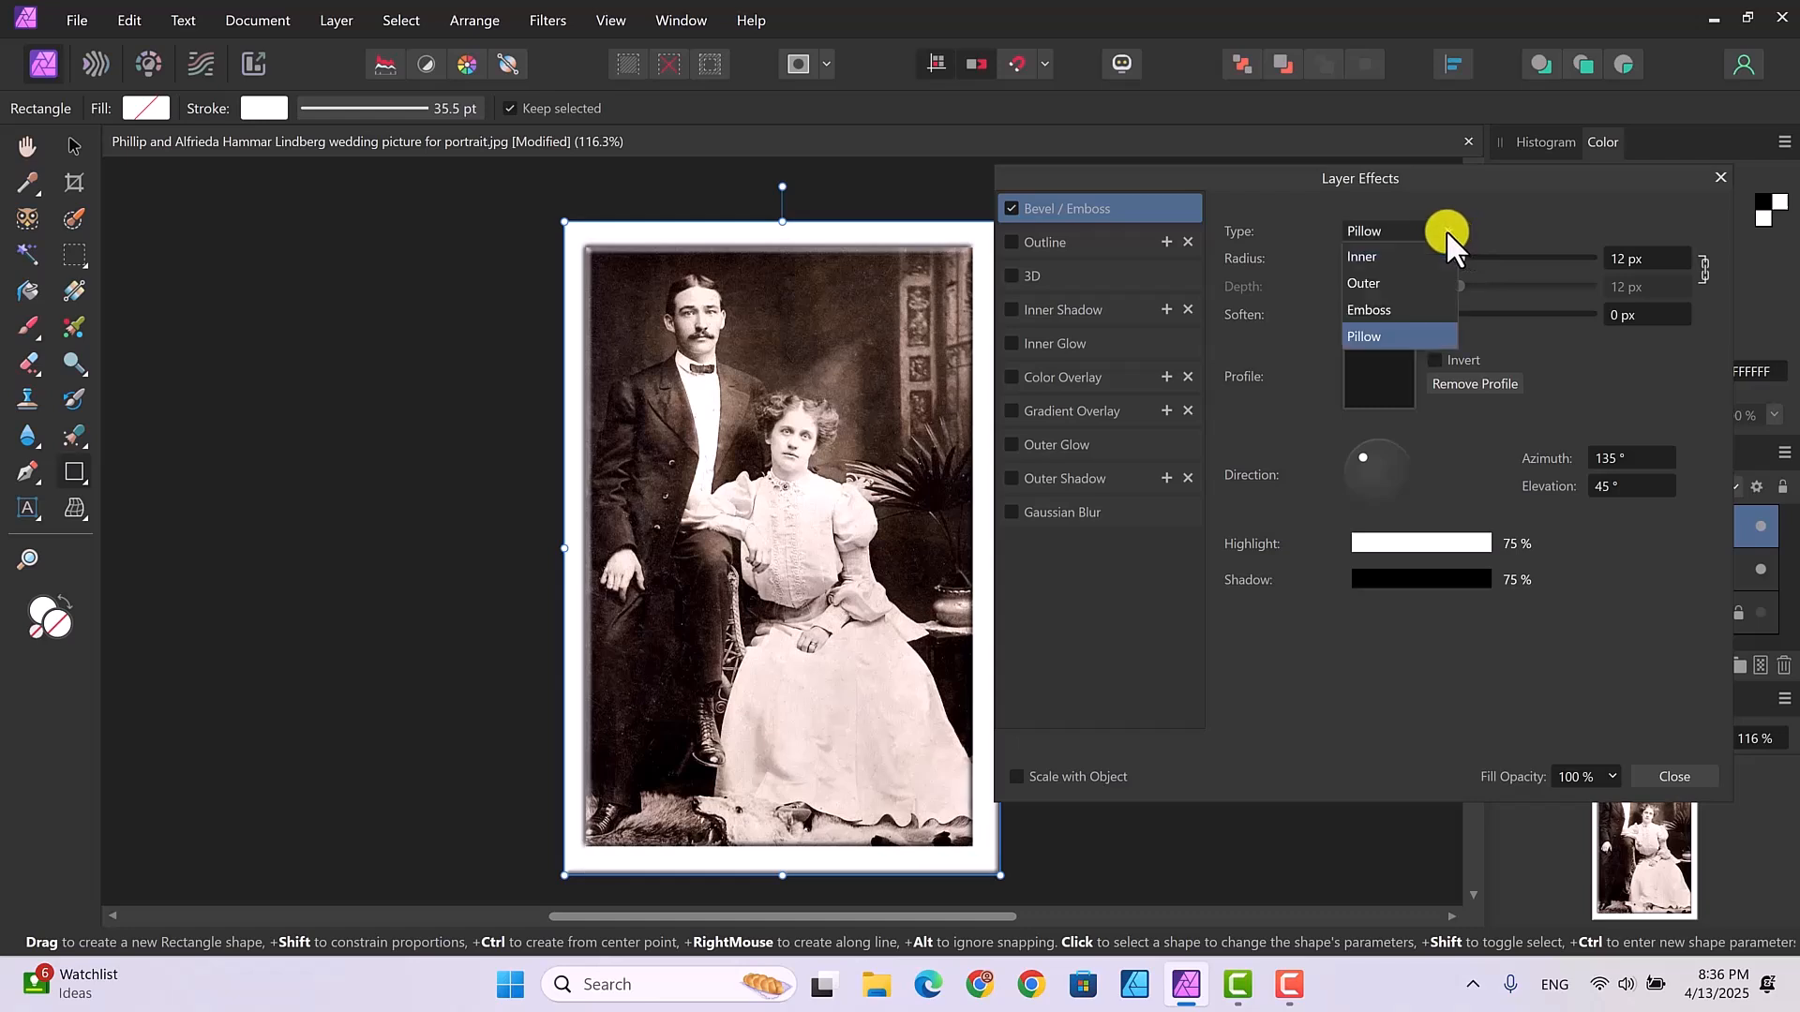
{"action": "left_click", "coordinate": [1395, 309]}
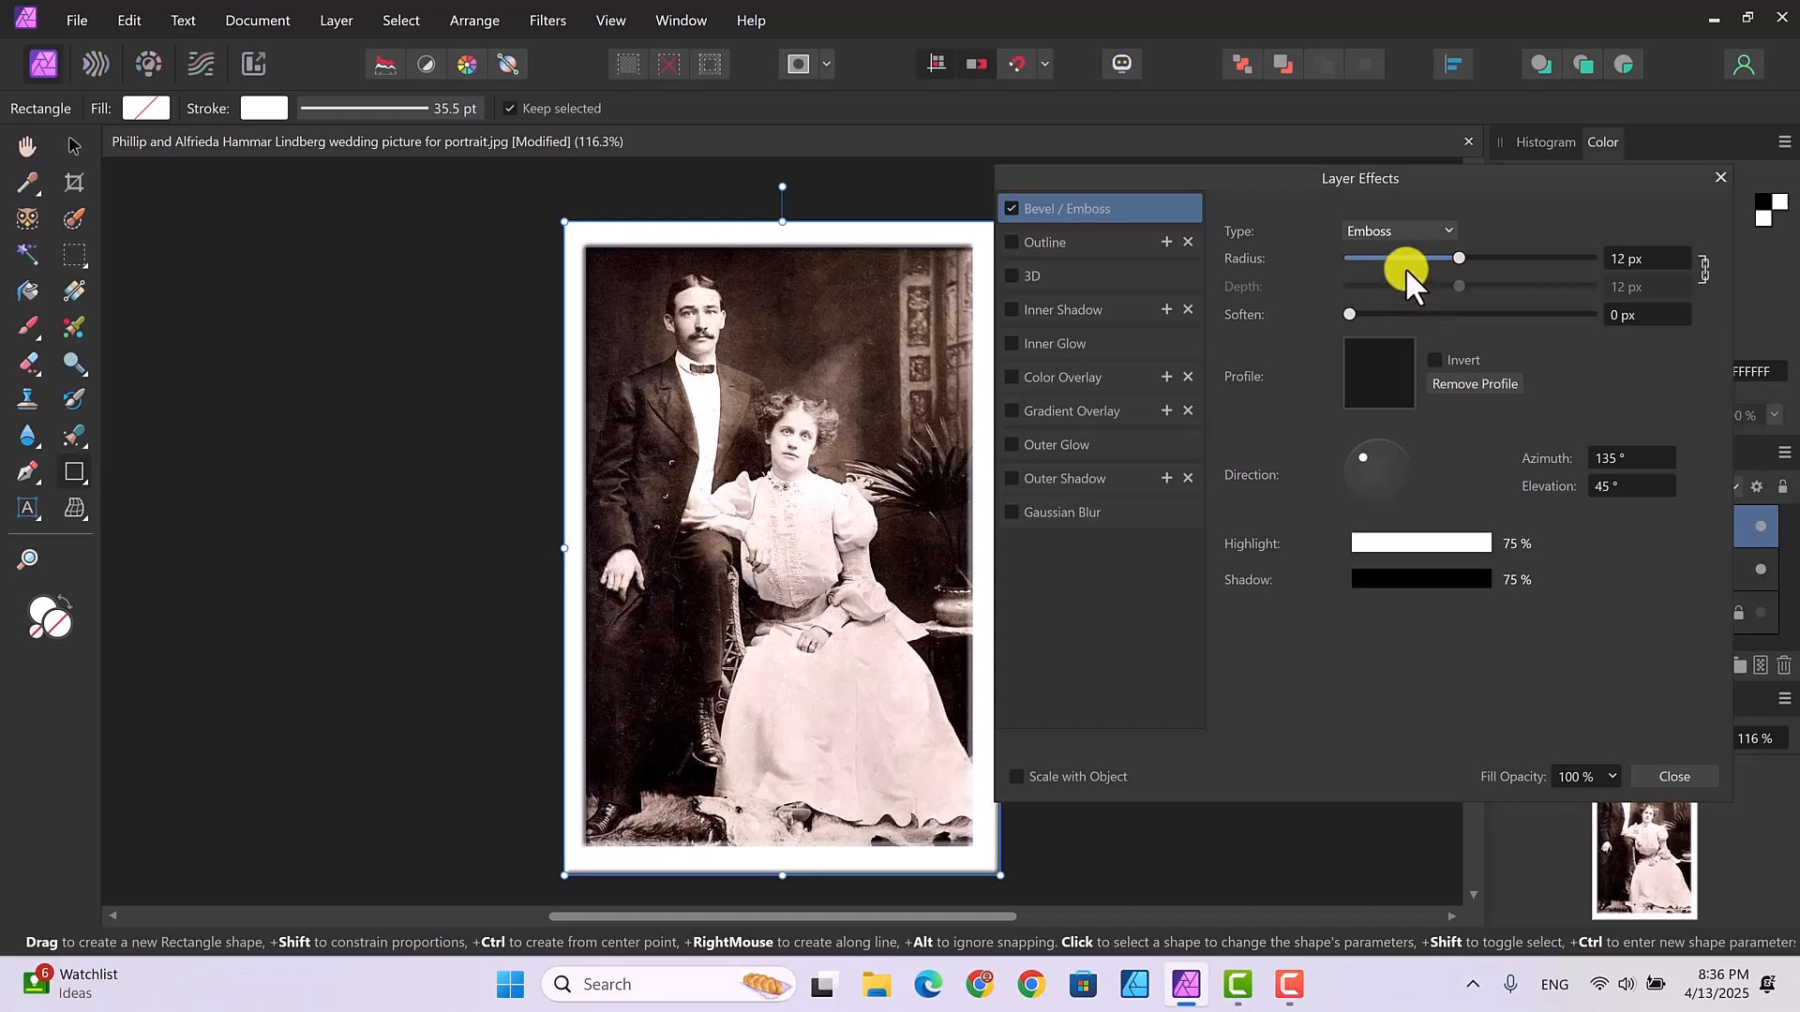
{"action": "left_click_drag", "start_coordinate": [1455, 257], "coordinate": [1482, 266]}
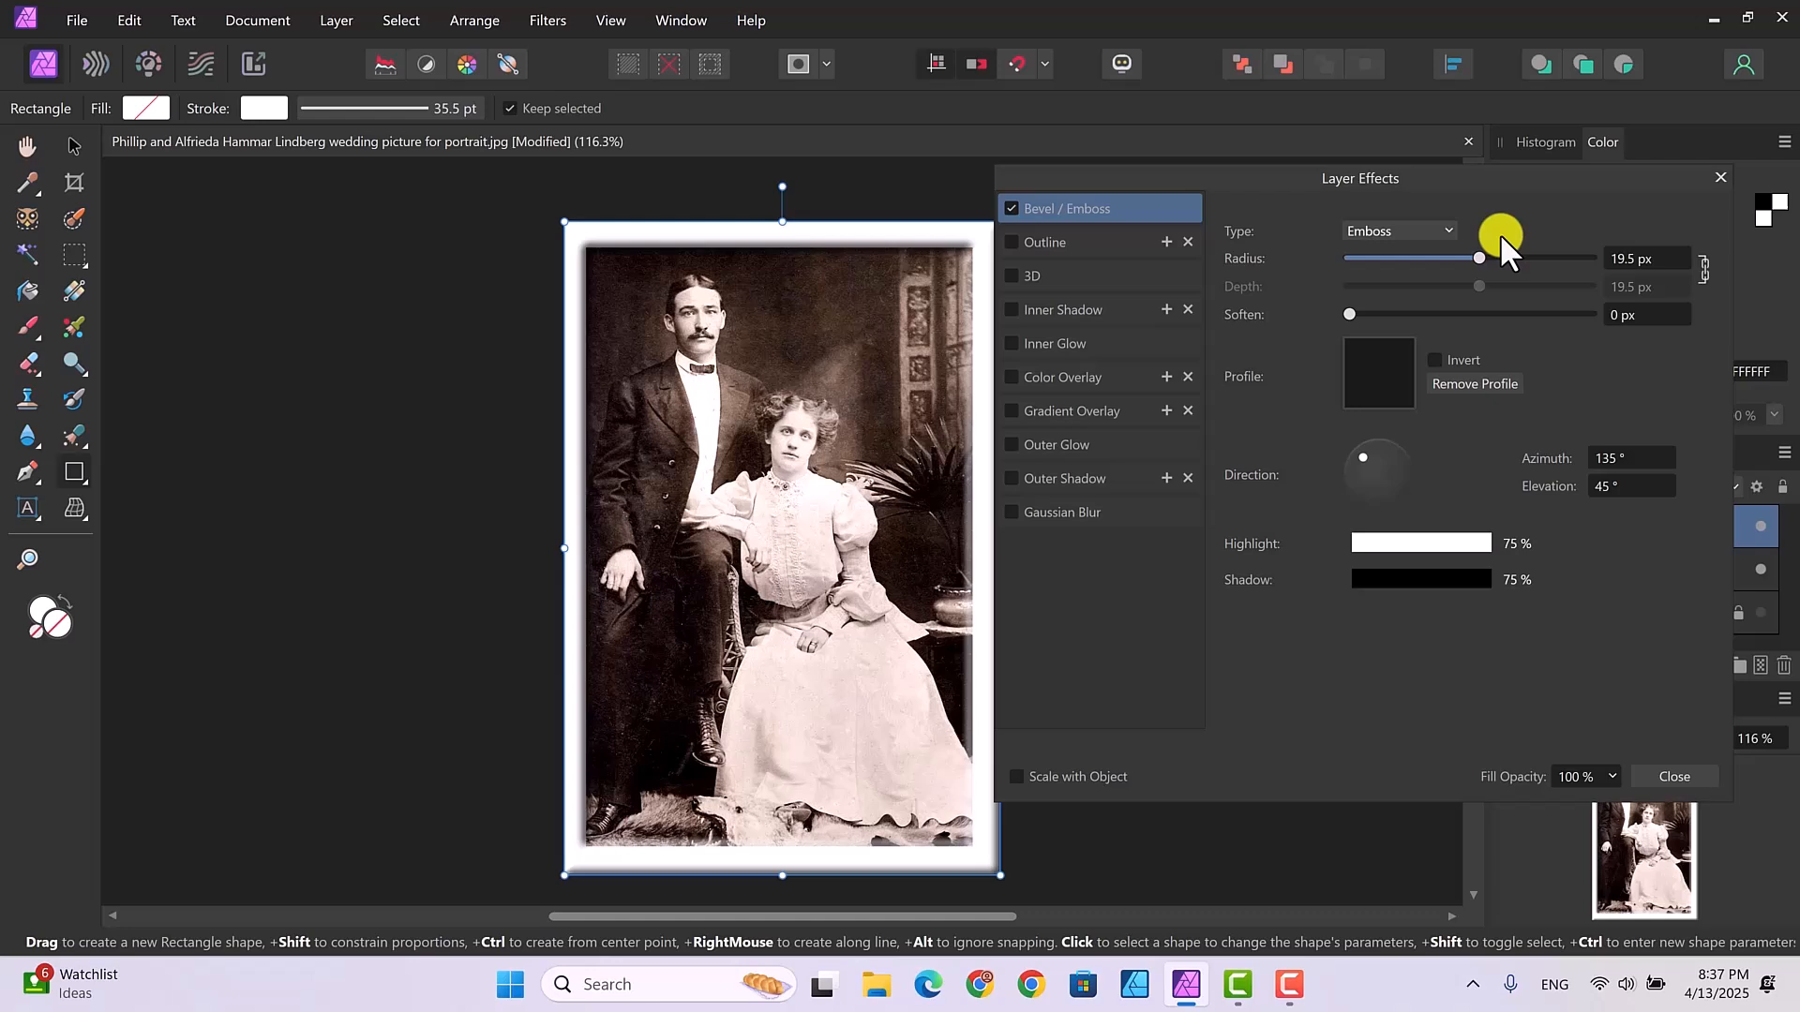
Step: Apply the concave standard profile to the bevel and slightly adjust the curve's two middle points
{"action": "left_click", "coordinate": [1376, 369]}
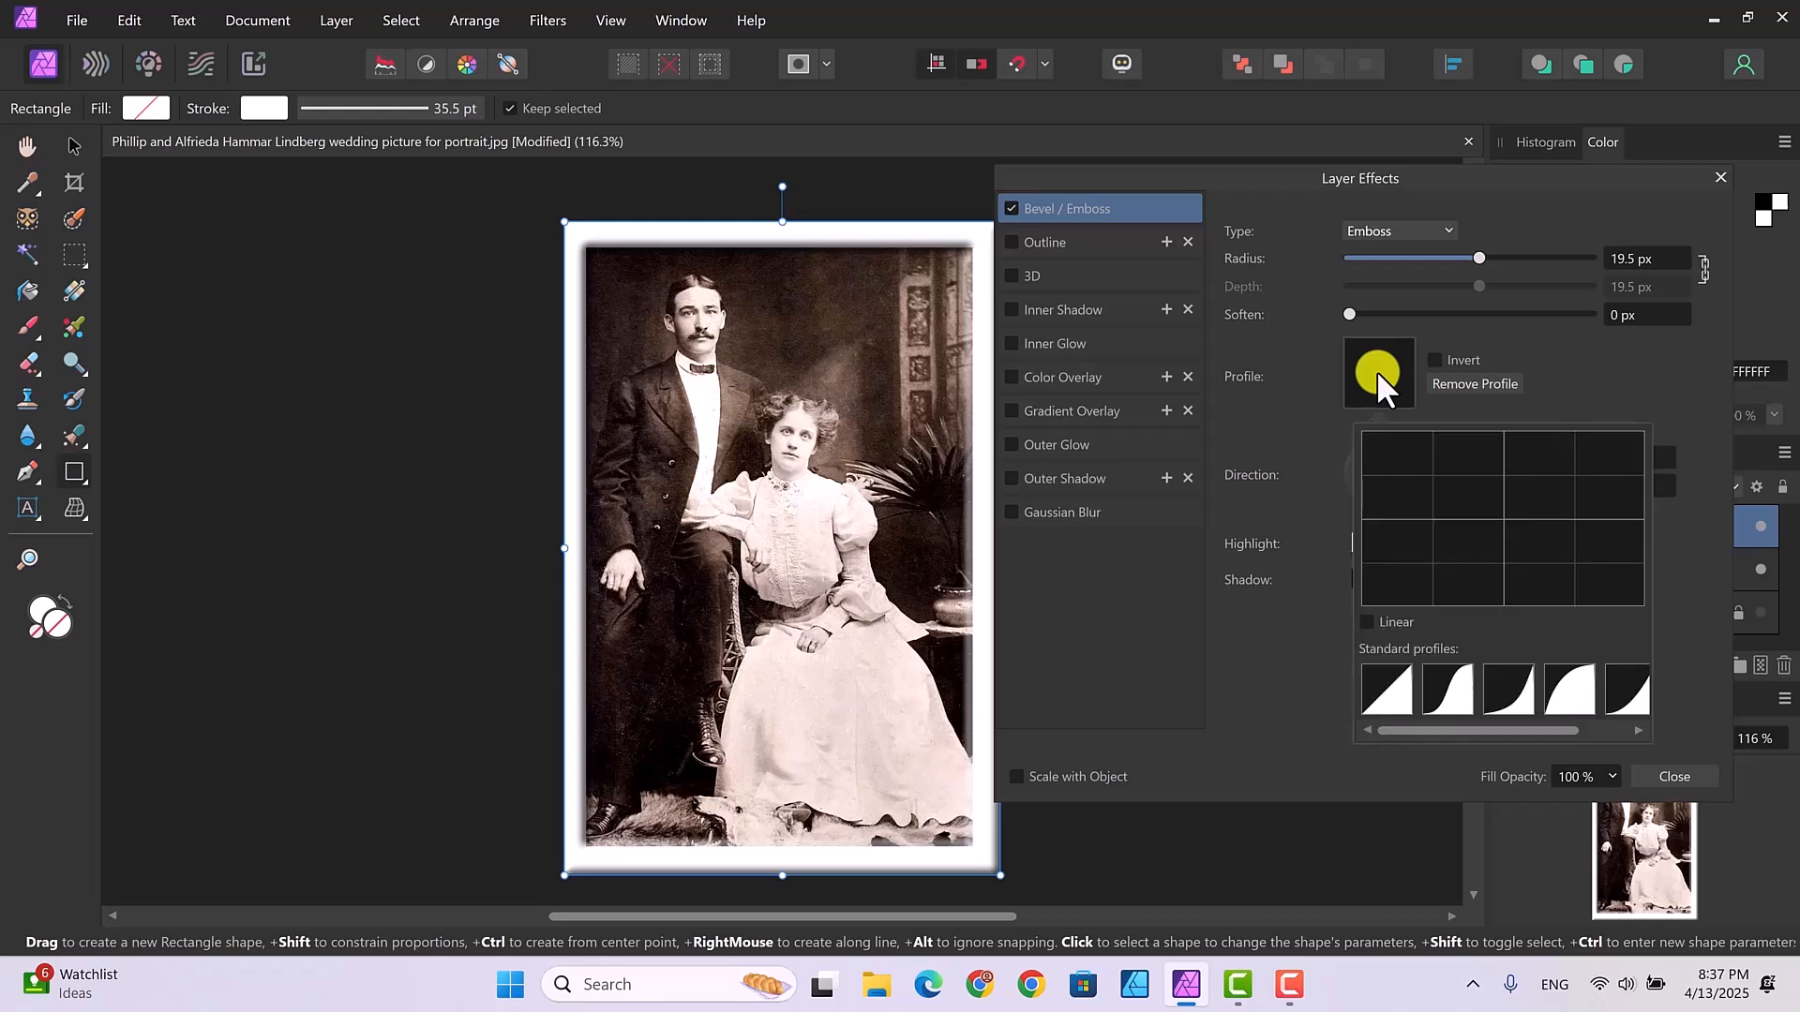
{"action": "left_click", "coordinate": [1511, 692]}
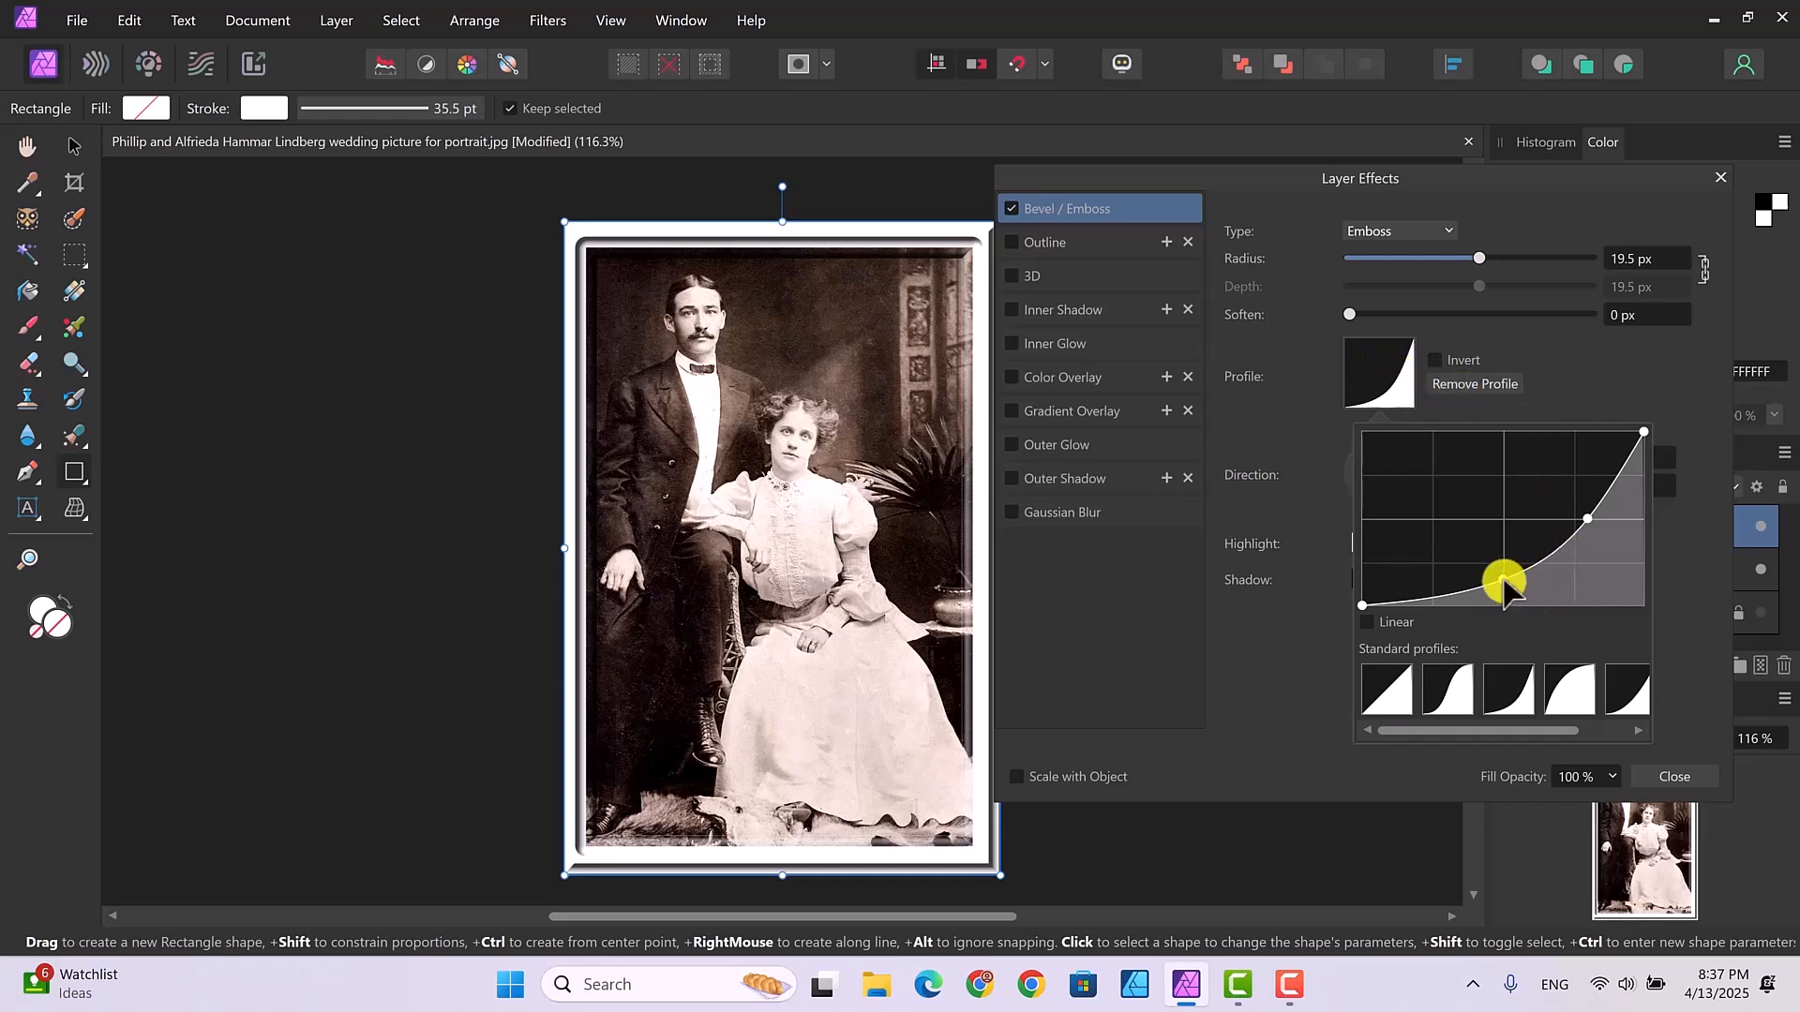
{"action": "mouse_move", "coordinate": [1504, 582]}
{"action": "left_mouse_down"}
{"action": "mouse_move", "coordinate": [1521, 572]}
{"action": "mouse_move", "coordinate": [1500, 514]}
{"action": "mouse_move", "coordinate": [1511, 567]}
{"action": "left_mouse_up"}
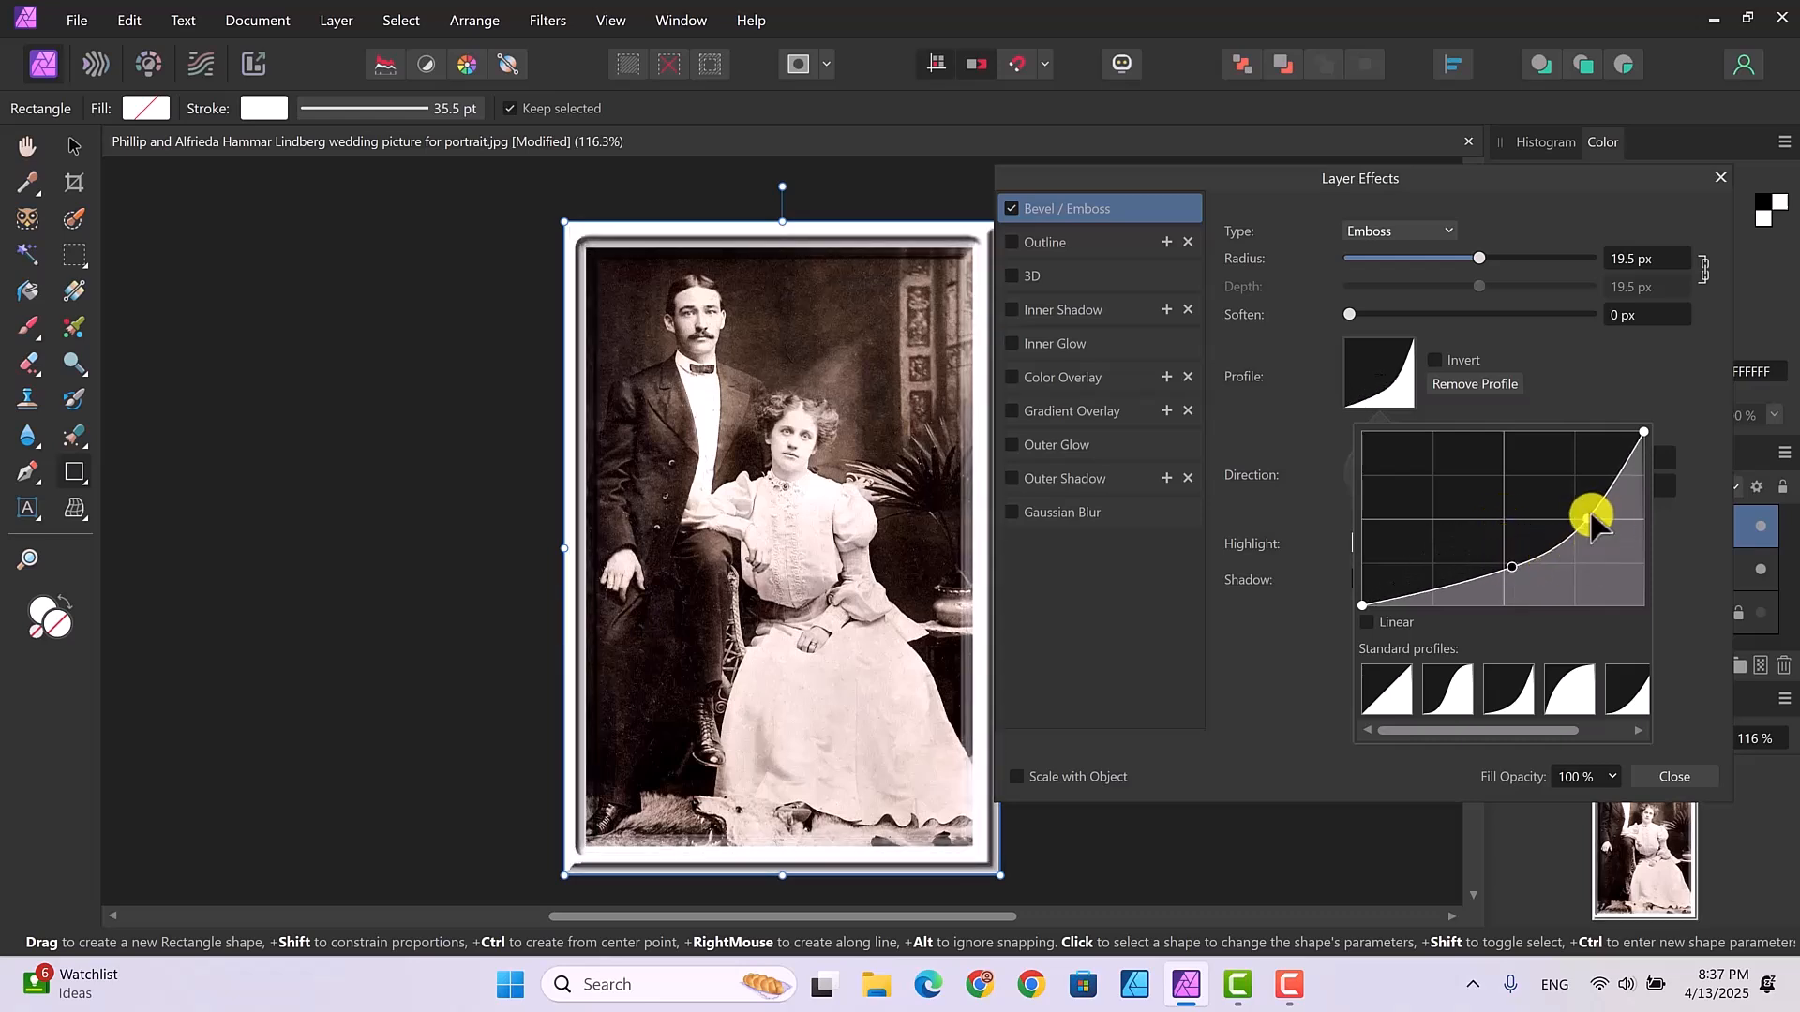
{"action": "mouse_move", "coordinate": [1590, 518]}
{"action": "left_mouse_down"}
{"action": "mouse_move", "coordinate": [1556, 480]}
{"action": "mouse_move", "coordinate": [1583, 518]}
{"action": "left_mouse_up"}
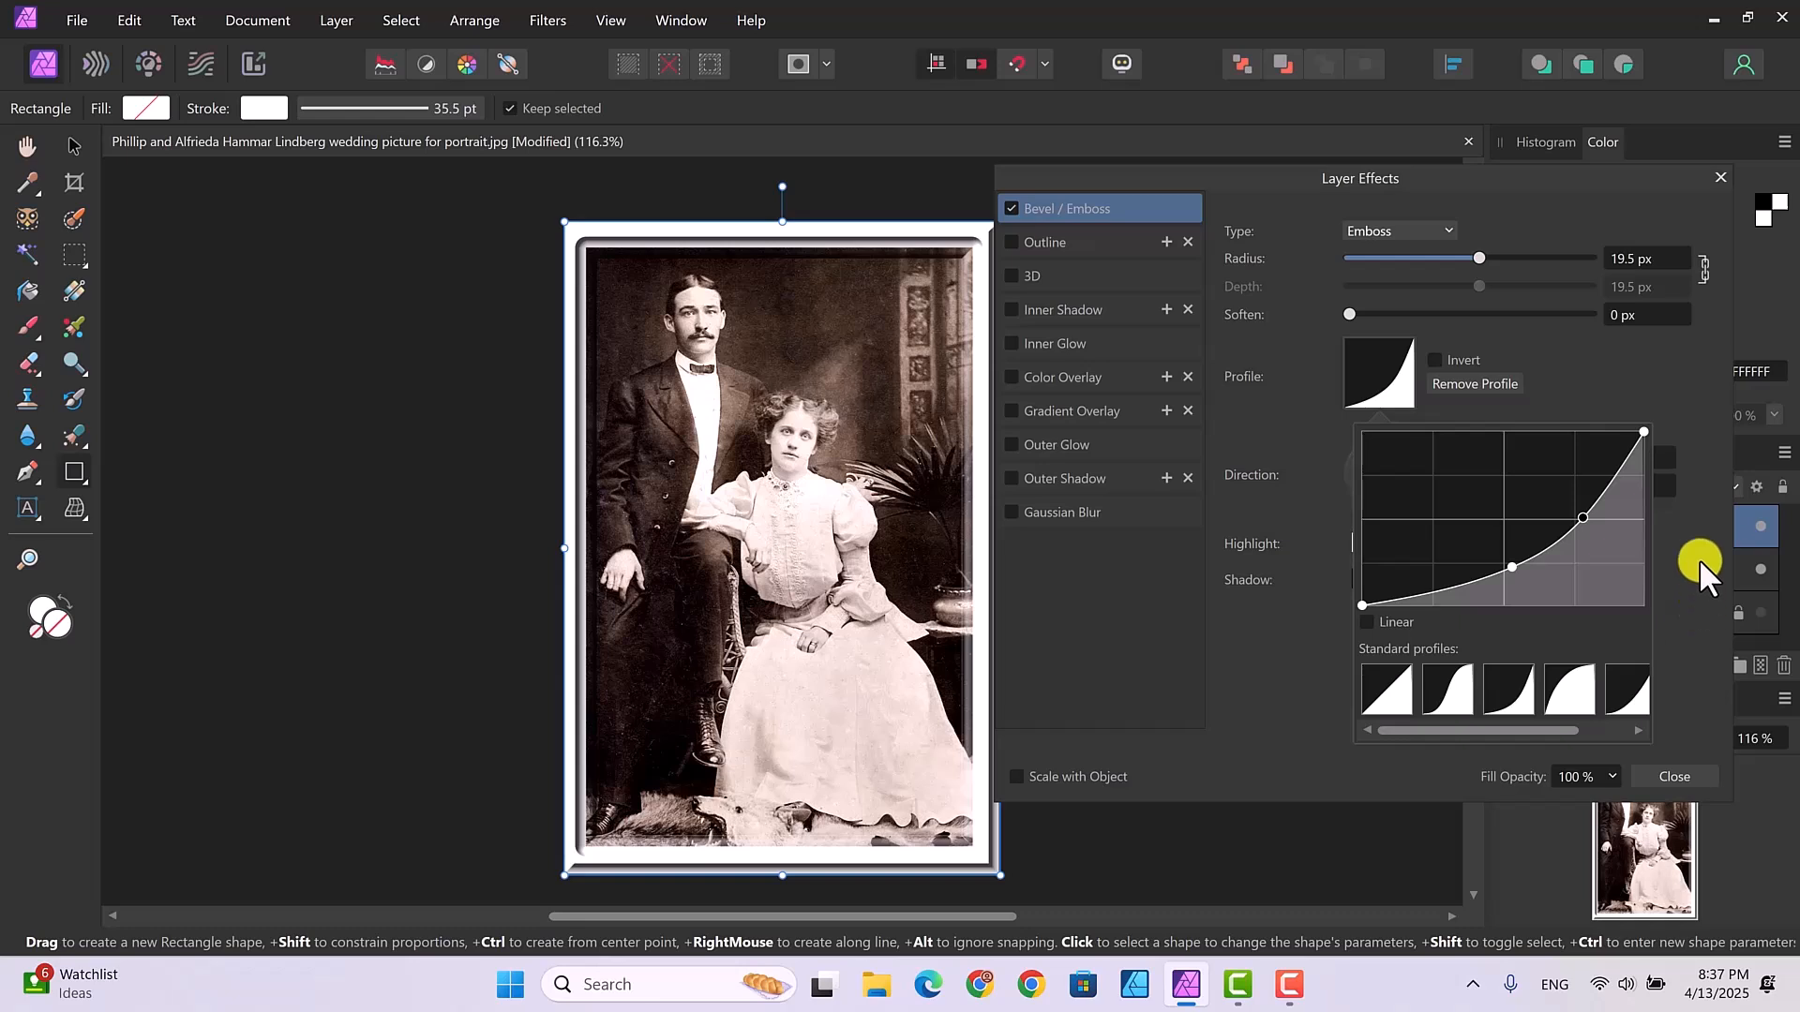
{"action": "left_click", "coordinate": [1303, 478]}
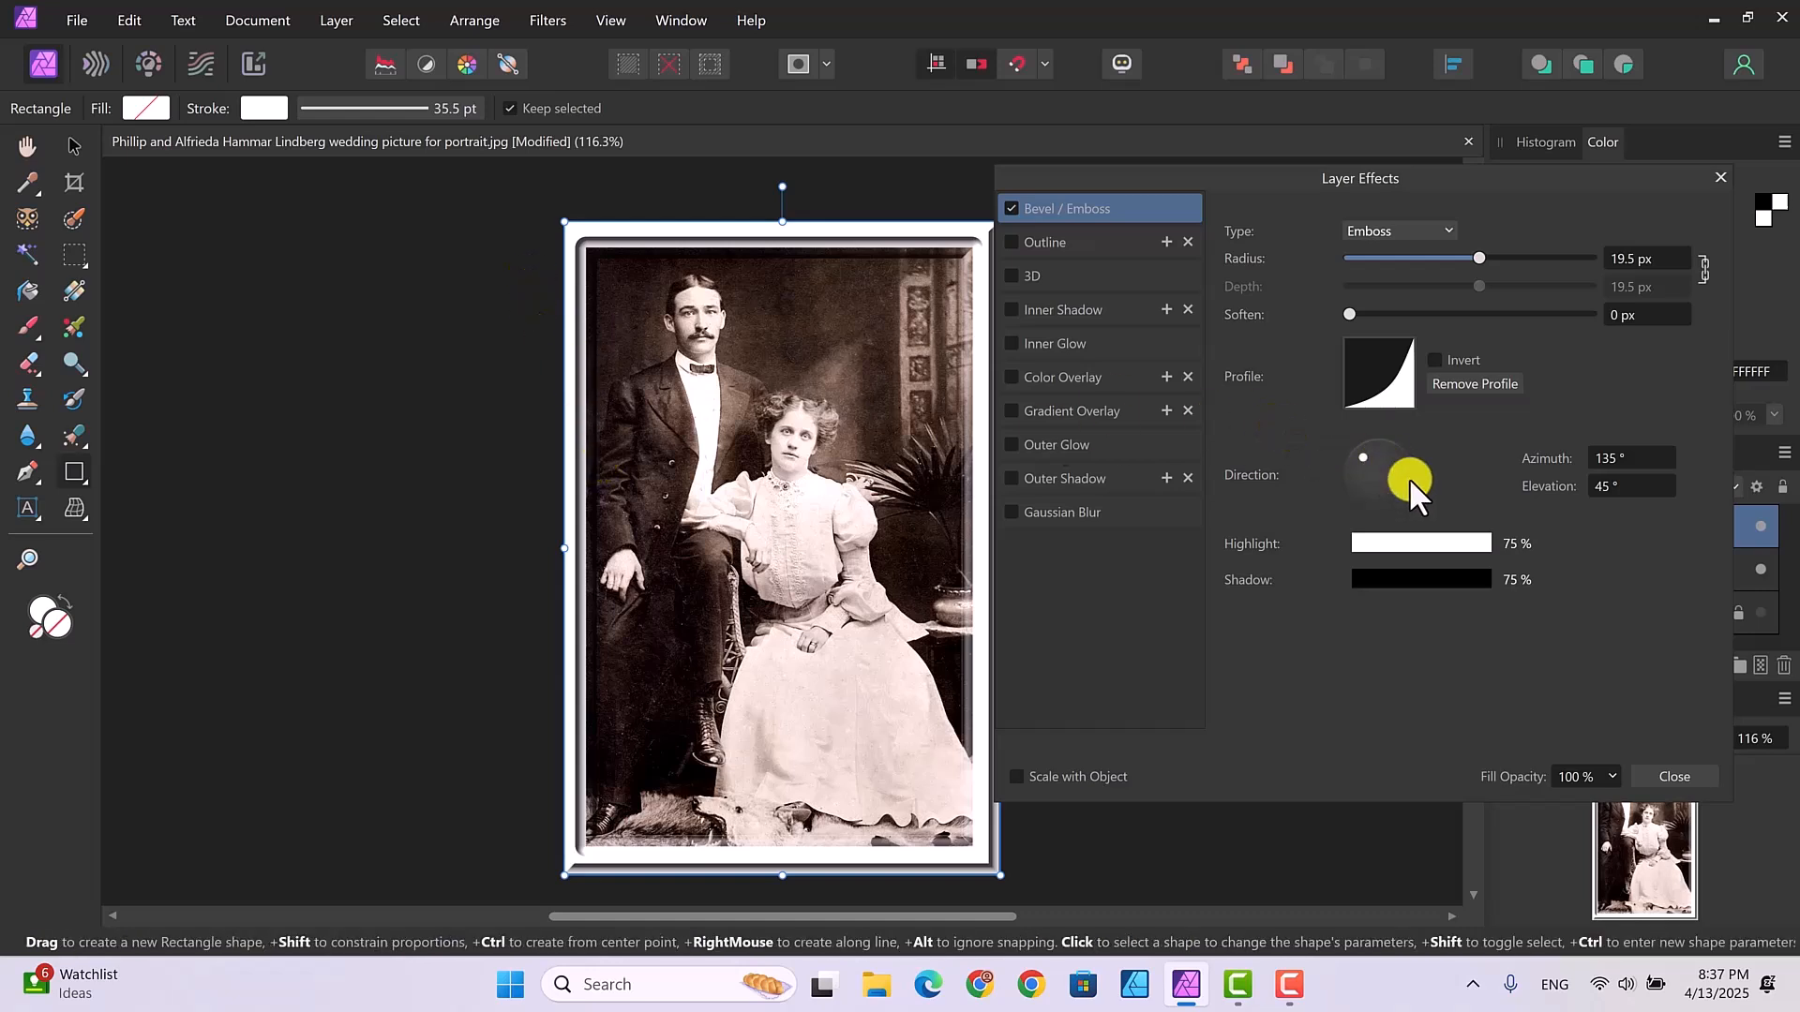
Step: Set the bevel's light direction to azimuth 108.4° and elevation 84.7°, and raise the profile curve's lower middle point to form a steep S-shape
{"action": "left_click_drag", "start_coordinate": [1364, 454], "coordinate": [1376, 469]}
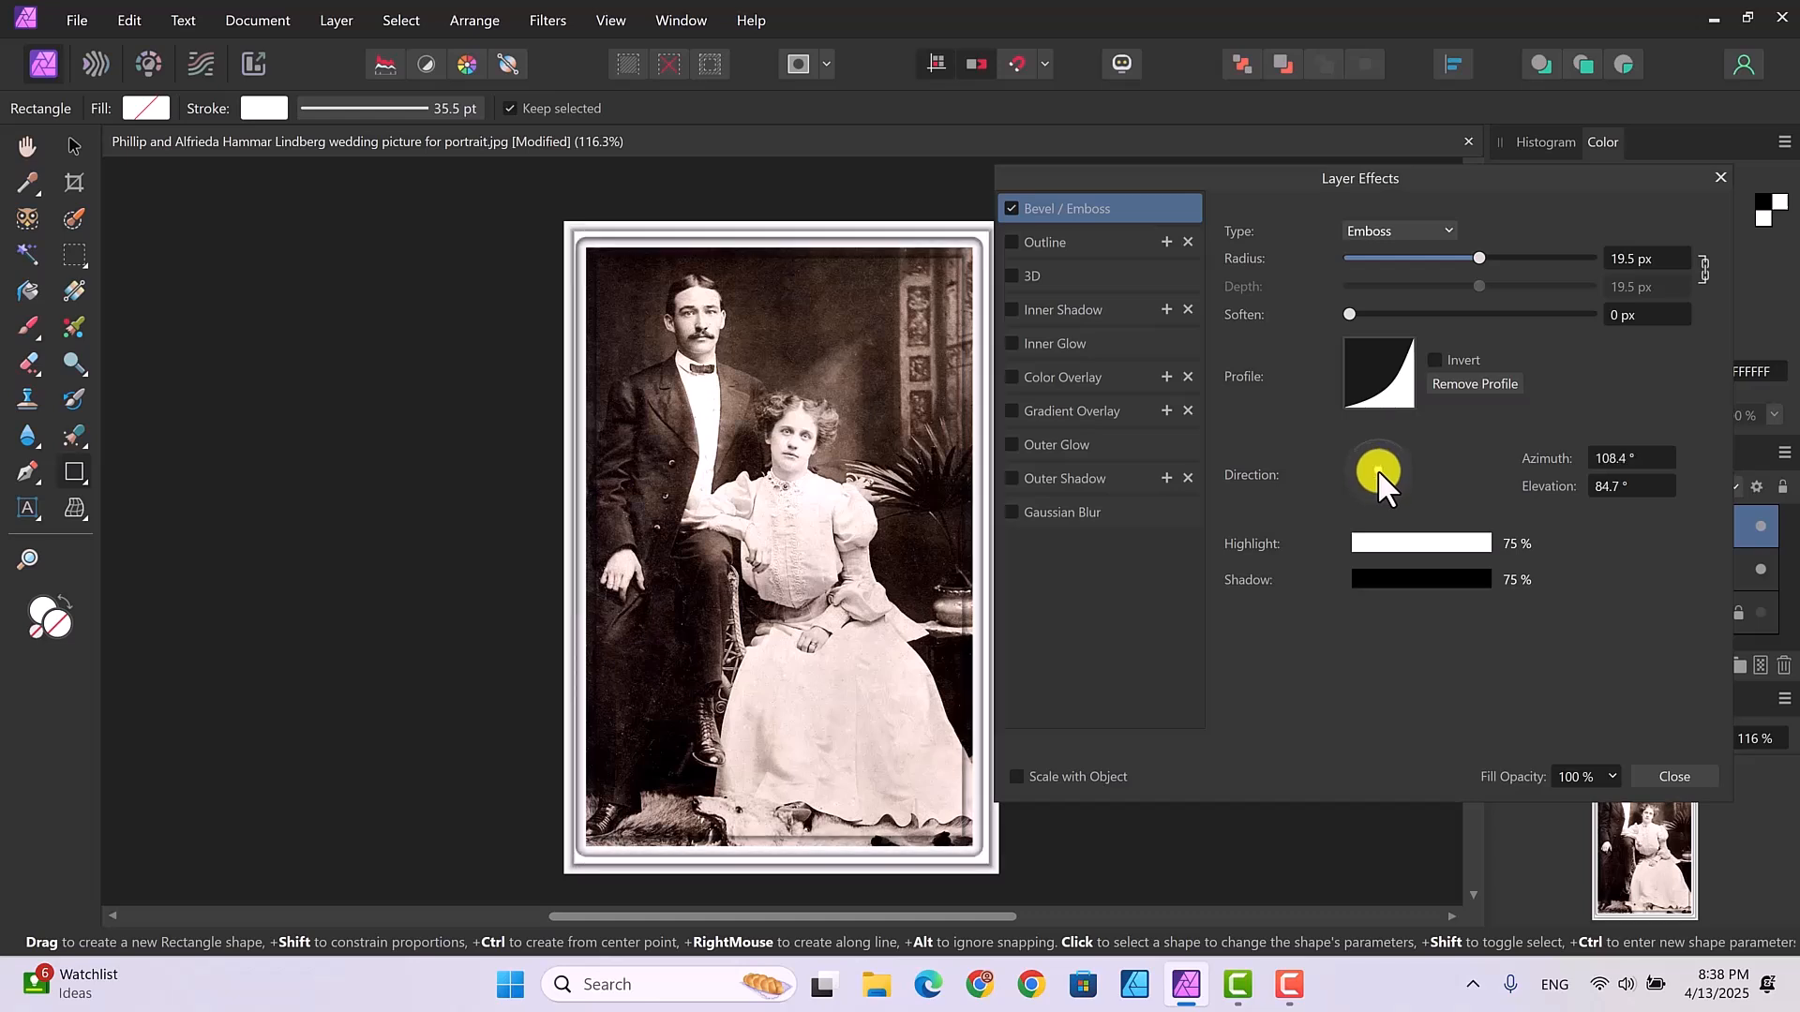
{"action": "left_click_drag", "start_coordinate": [1376, 469], "coordinate": [1376, 468]}
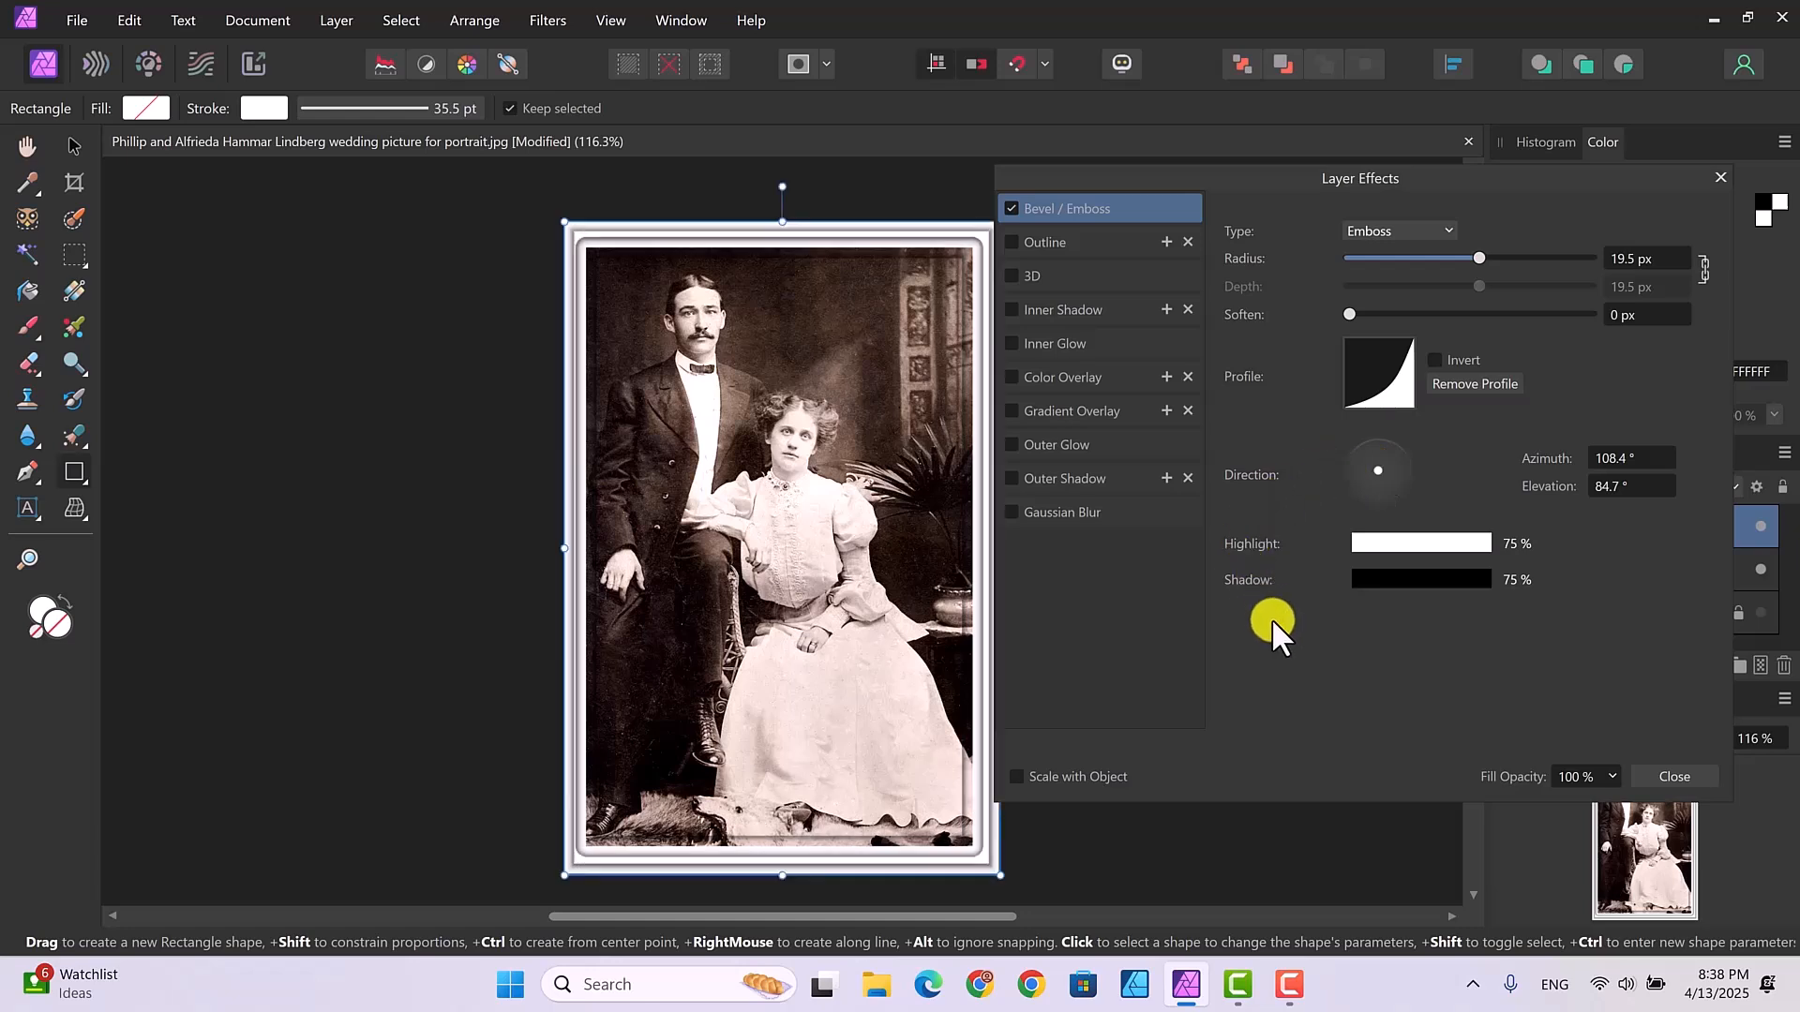
{"action": "left_click", "coordinate": [1397, 389]}
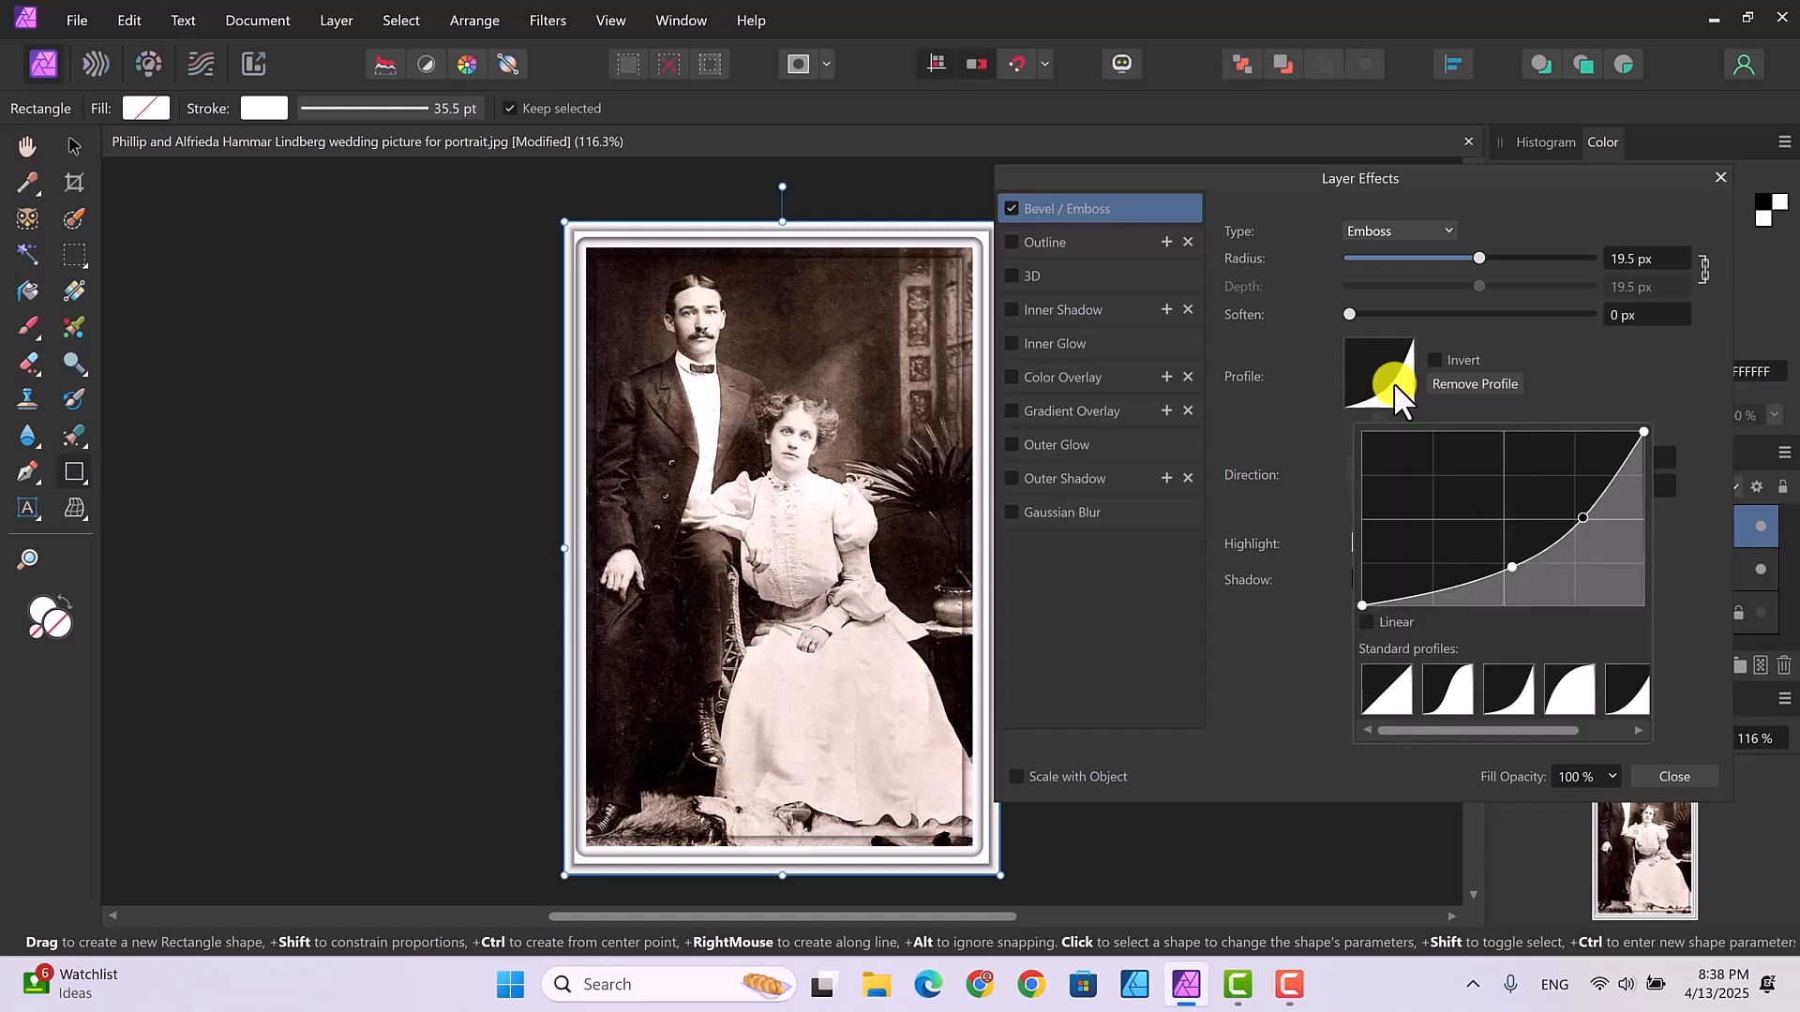
{"action": "left_click_drag", "start_coordinate": [1513, 569], "coordinate": [1566, 484]}
{"action": "left_click", "coordinate": [1251, 178]}
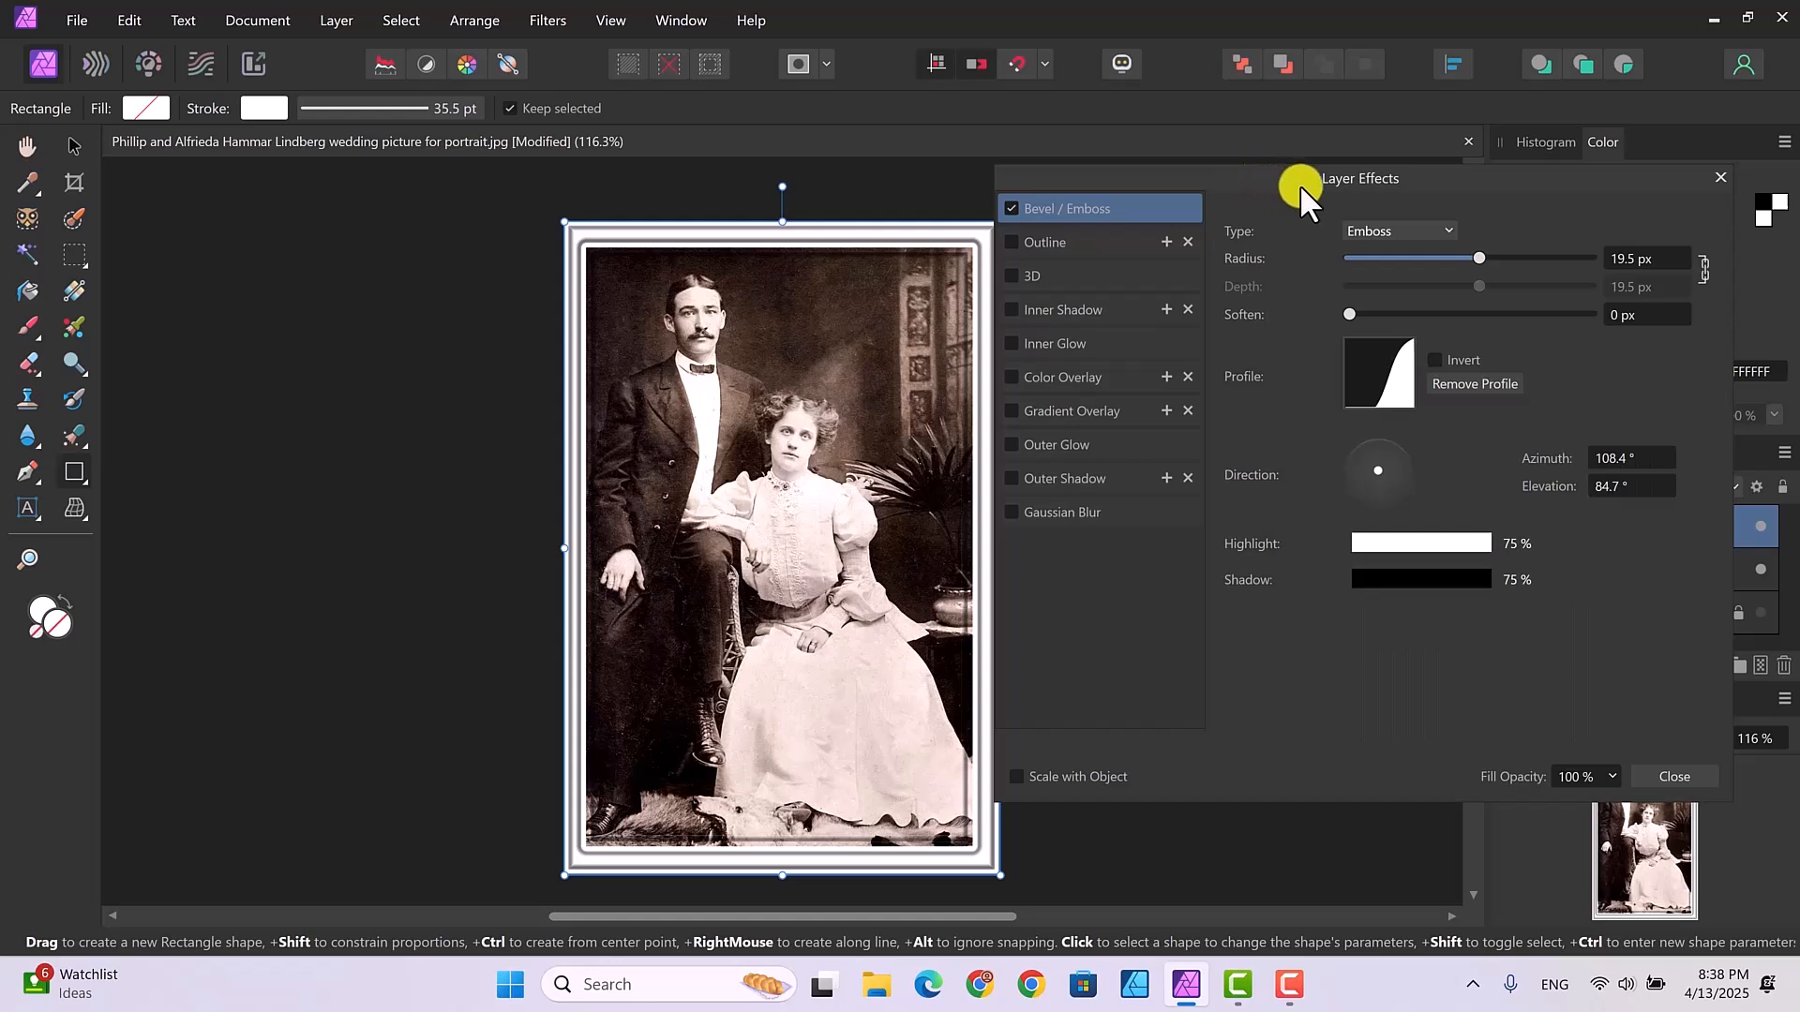
{"action": "left_click_drag", "start_coordinate": [1264, 172], "coordinate": [1313, 180]}
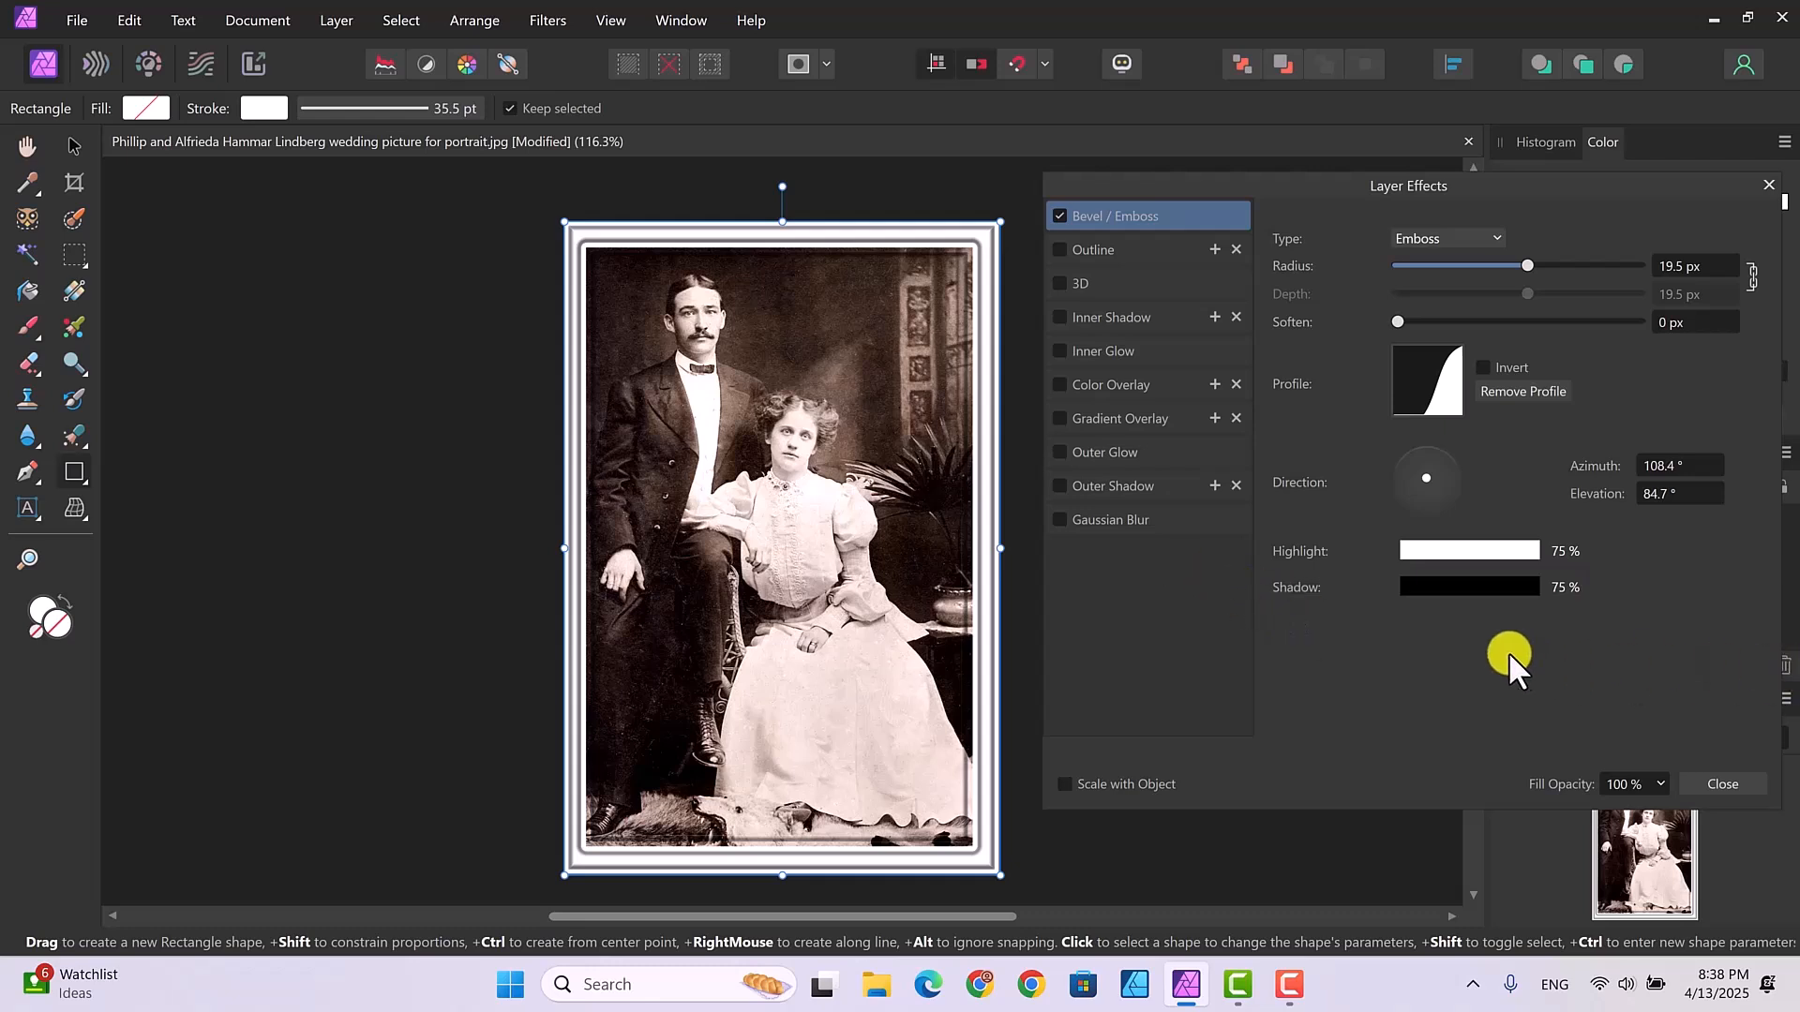
Step: Set the bevel's highlight opacity to 54% and its shadow opacity to 69%
{"action": "left_click", "coordinate": [1468, 551]}
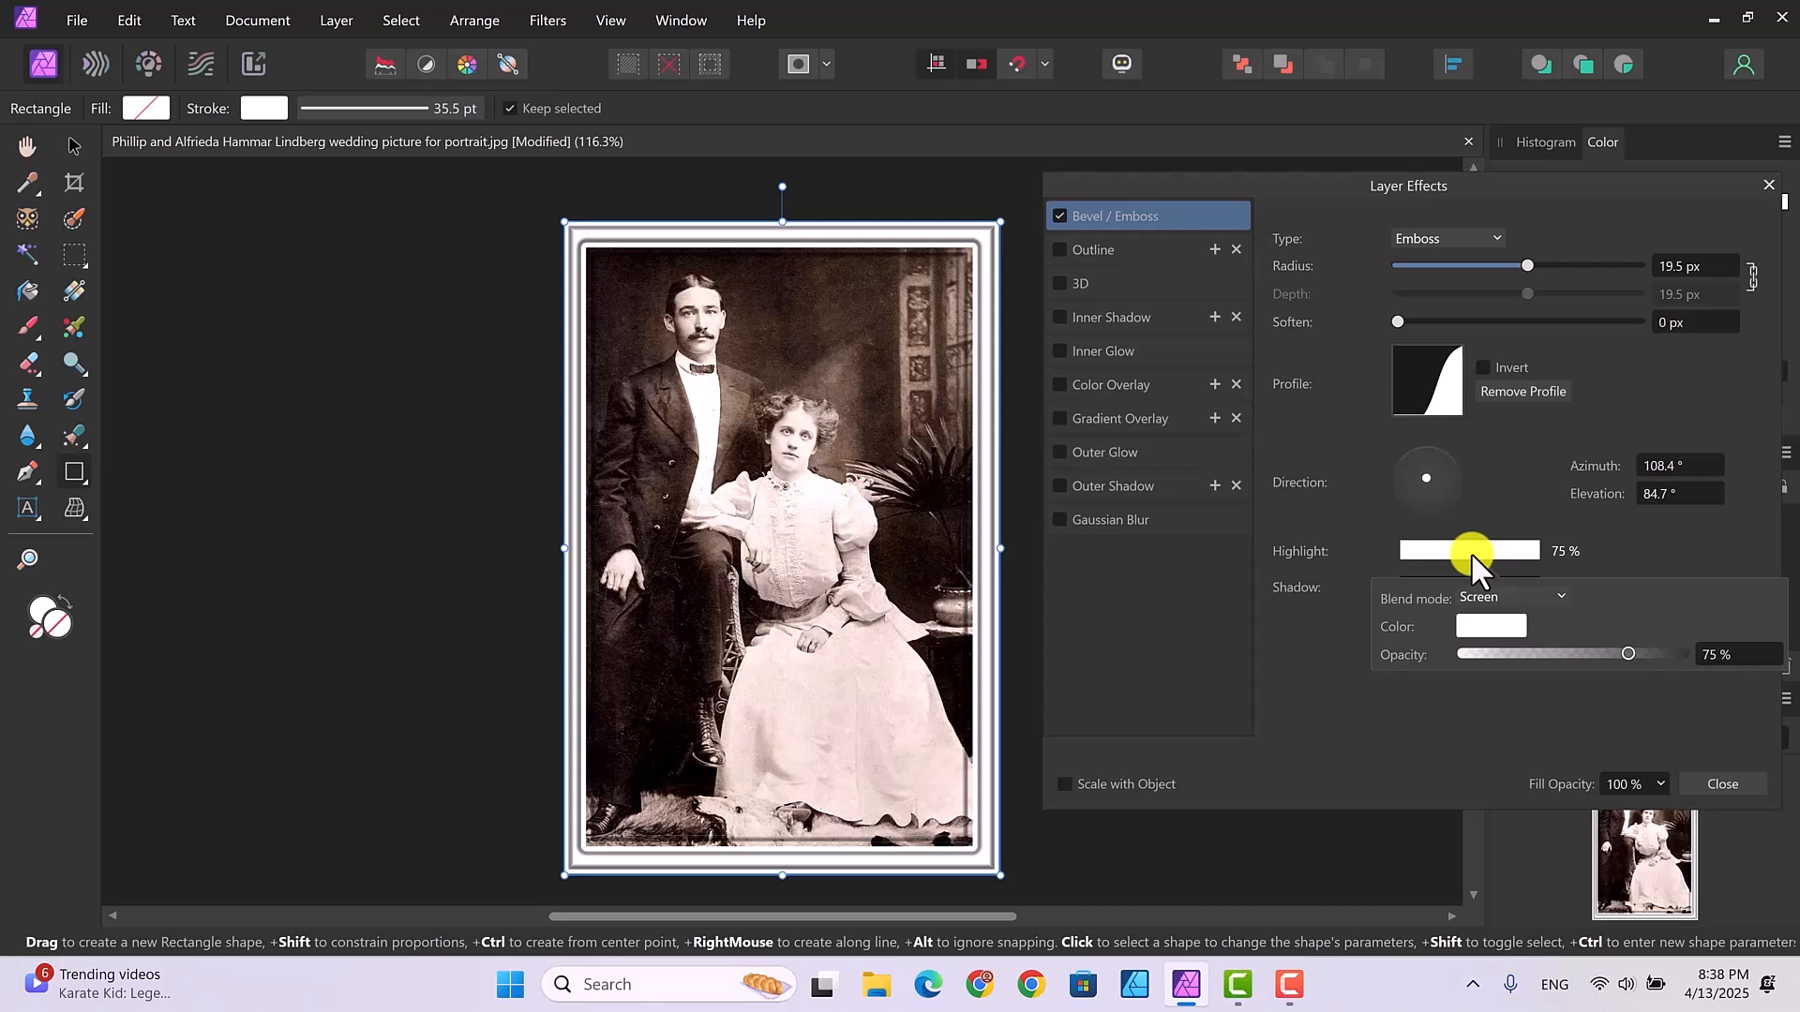
{"action": "left_click_drag", "start_coordinate": [1628, 652], "coordinate": [1579, 644]}
{"action": "left_click", "coordinate": [1528, 478]}
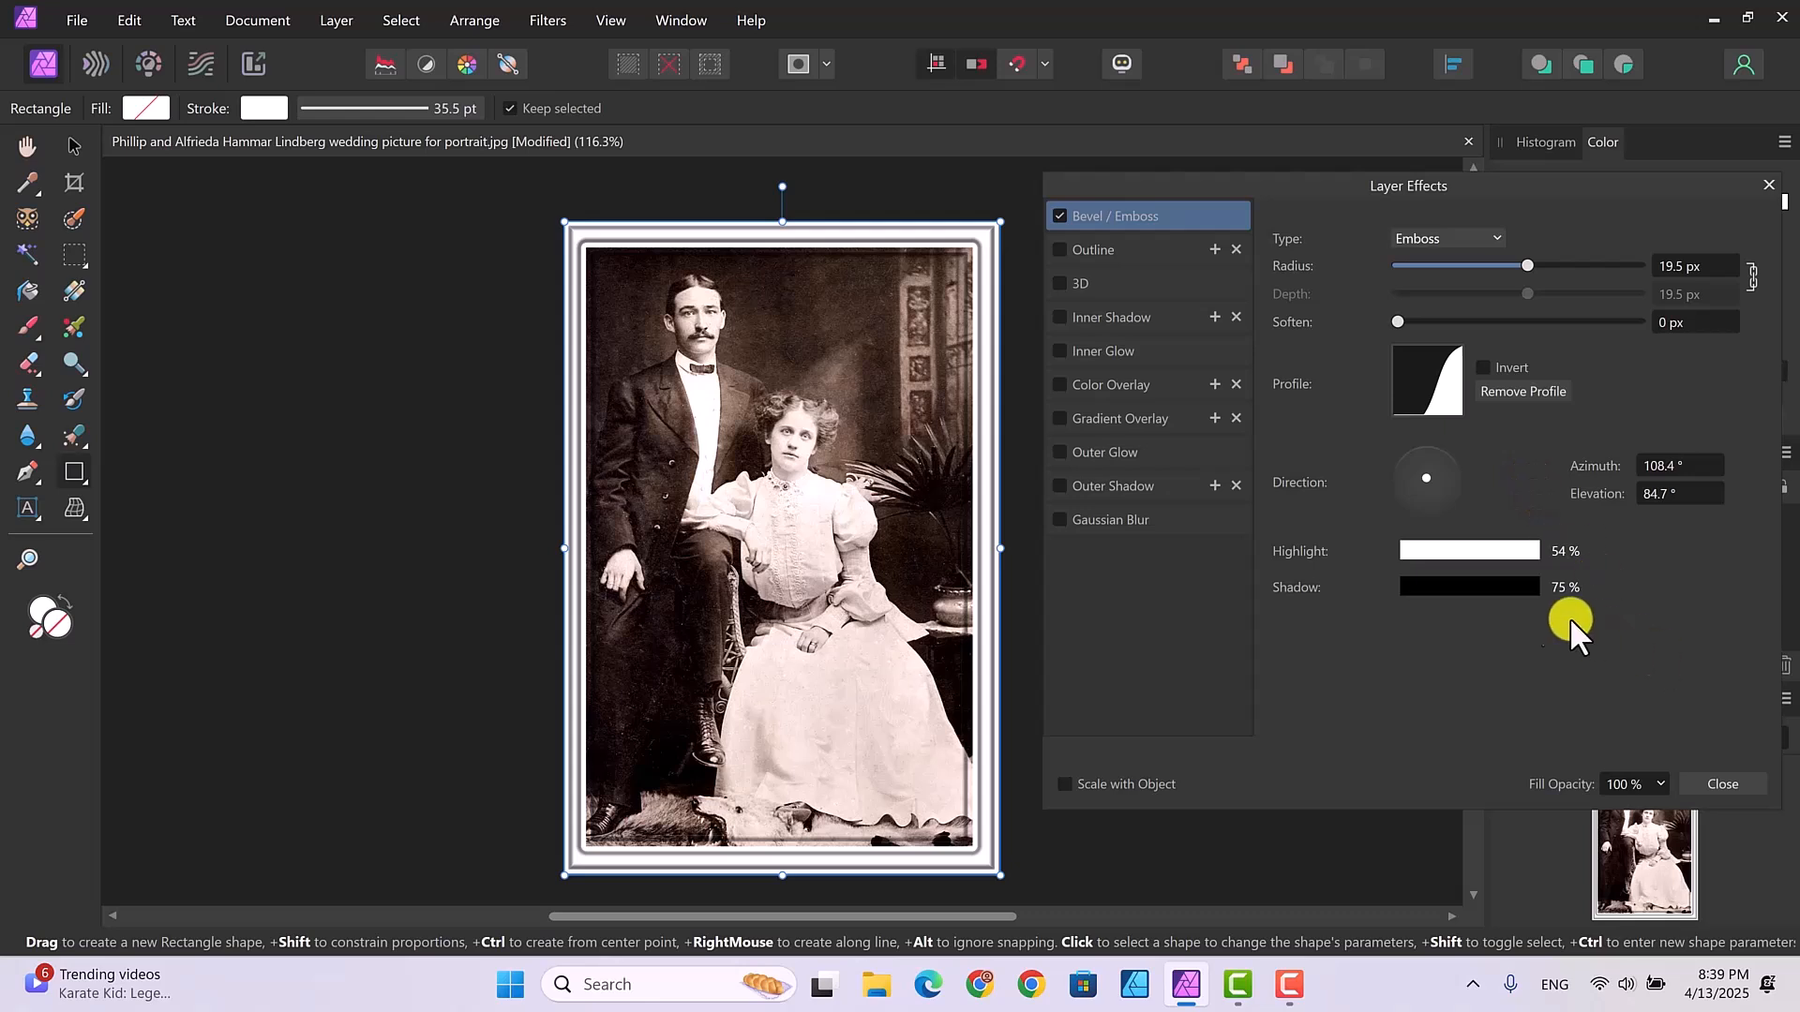
{"action": "left_click", "coordinate": [1443, 587]}
{"action": "mouse_move", "coordinate": [1627, 689]}
{"action": "left_mouse_down"}
{"action": "mouse_move", "coordinate": [1665, 691]}
{"action": "mouse_move", "coordinate": [1500, 690]}
{"action": "mouse_move", "coordinate": [1613, 689]}
{"action": "left_mouse_up"}
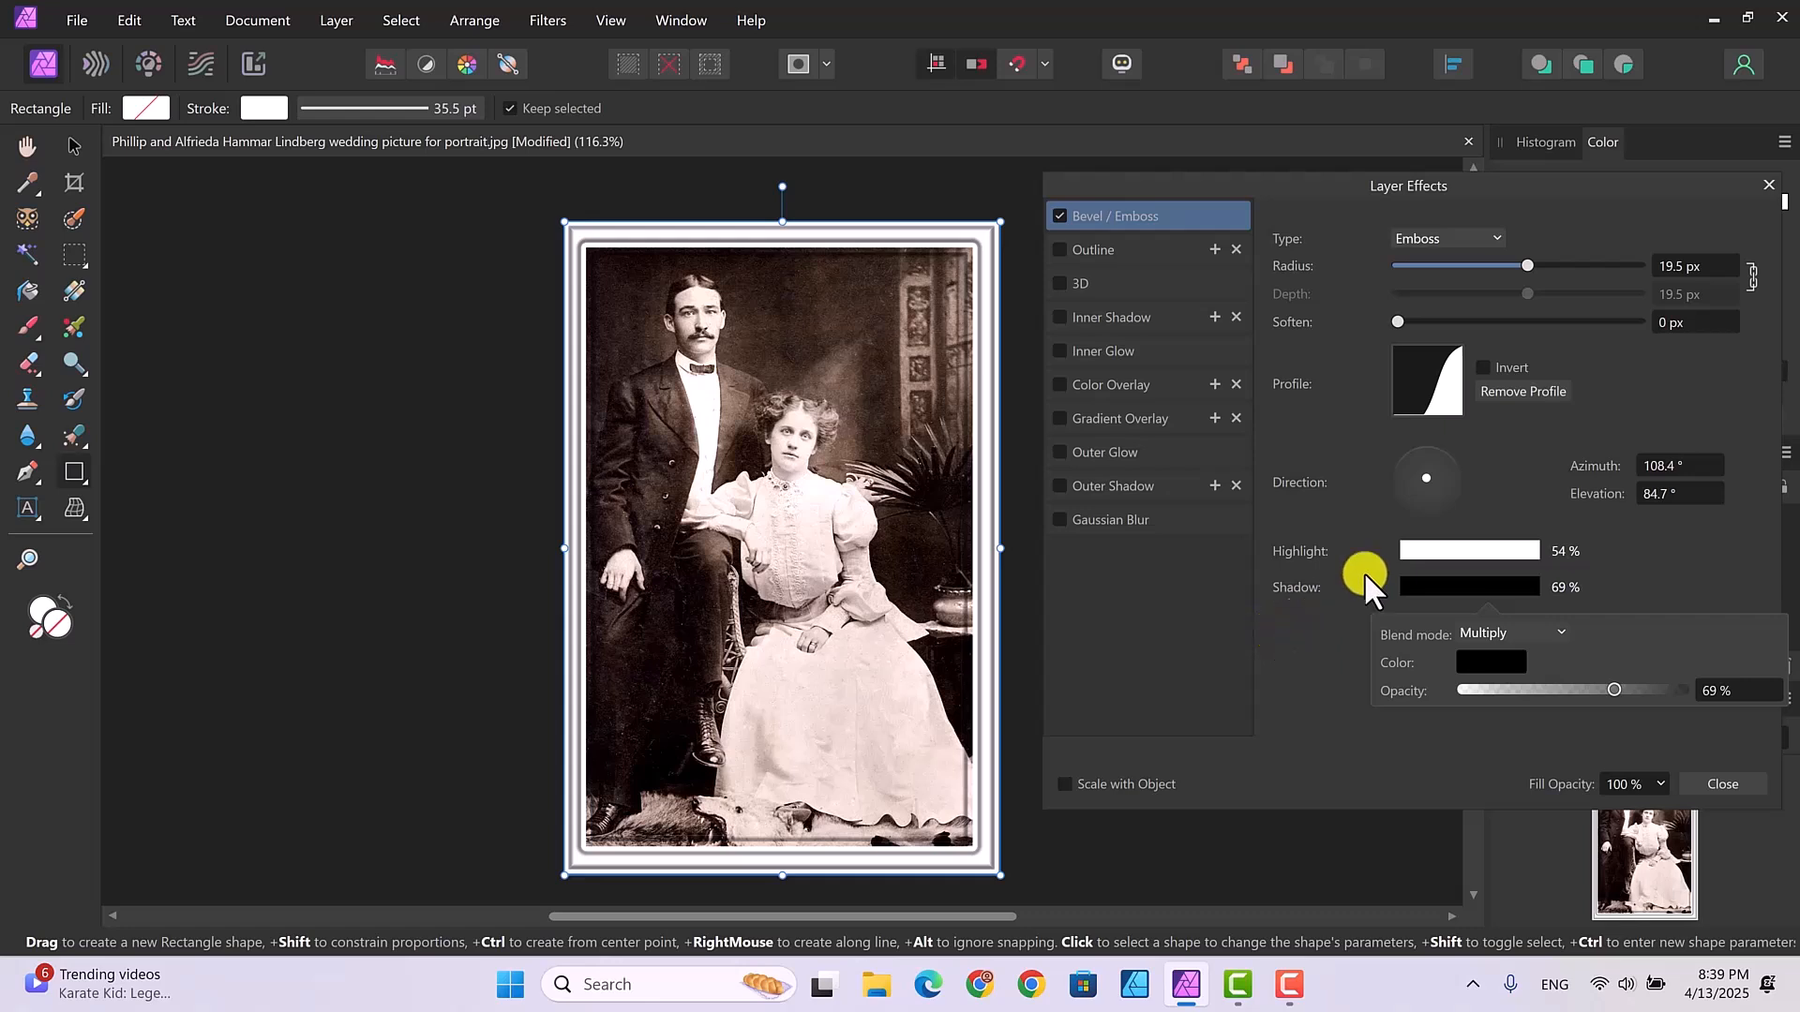
{"action": "left_click", "coordinate": [1409, 381]}
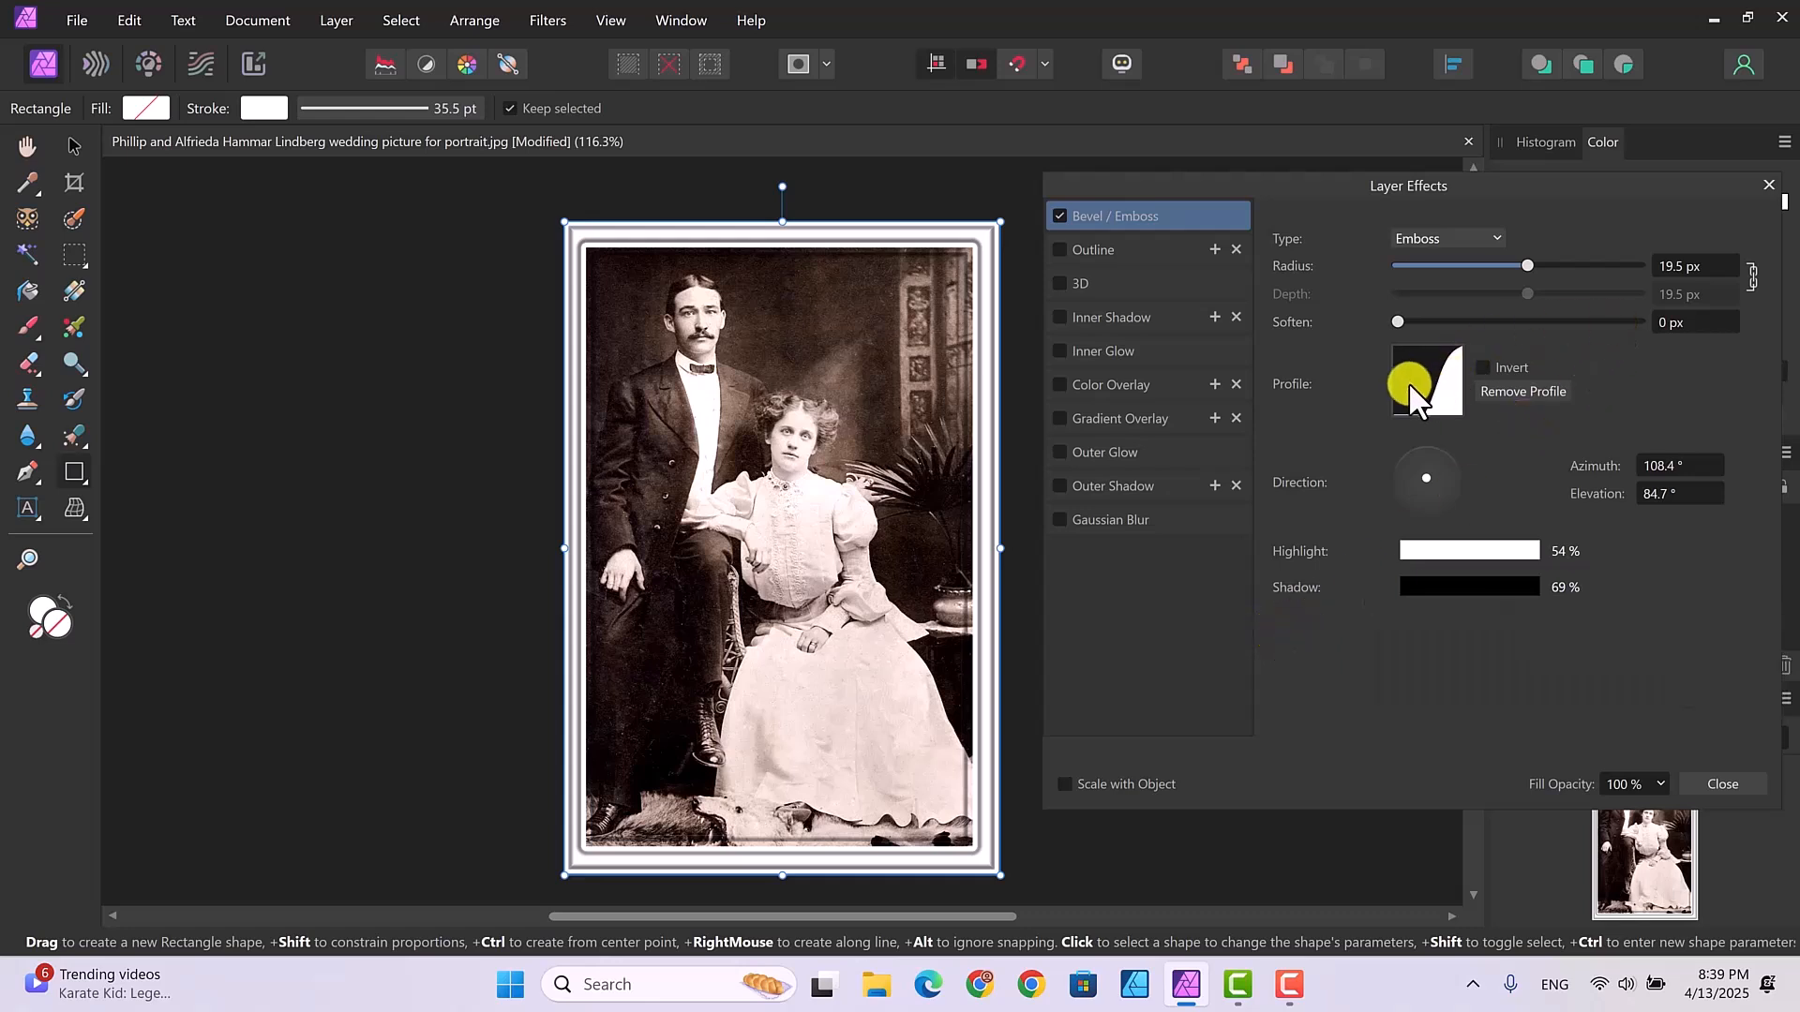
Step: Reshape the bevel's profile curve into a gentler S by moving its lower middle point outward and its upper one slightly up and inward
{"action": "left_click", "coordinate": [1425, 386]}
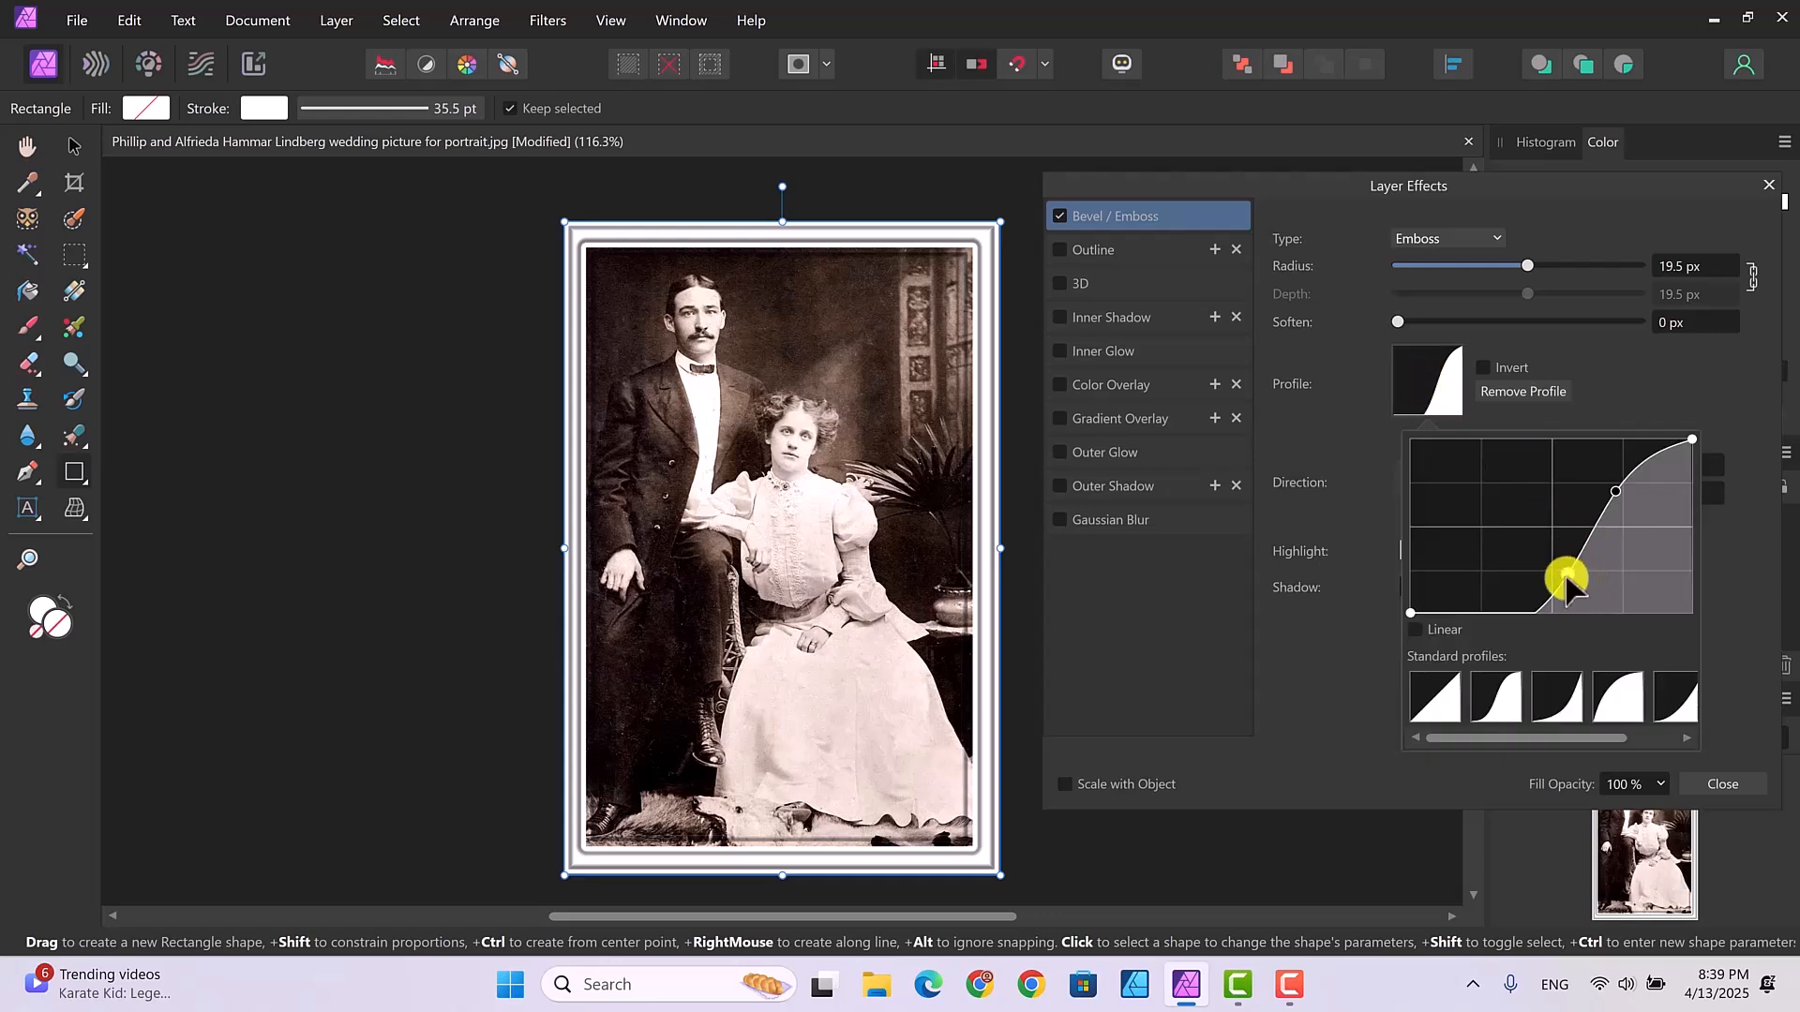
{"action": "mouse_move", "coordinate": [1564, 576]}
{"action": "left_mouse_down"}
{"action": "mouse_move", "coordinate": [1543, 538]}
{"action": "mouse_move", "coordinate": [1553, 567]}
{"action": "left_mouse_up"}
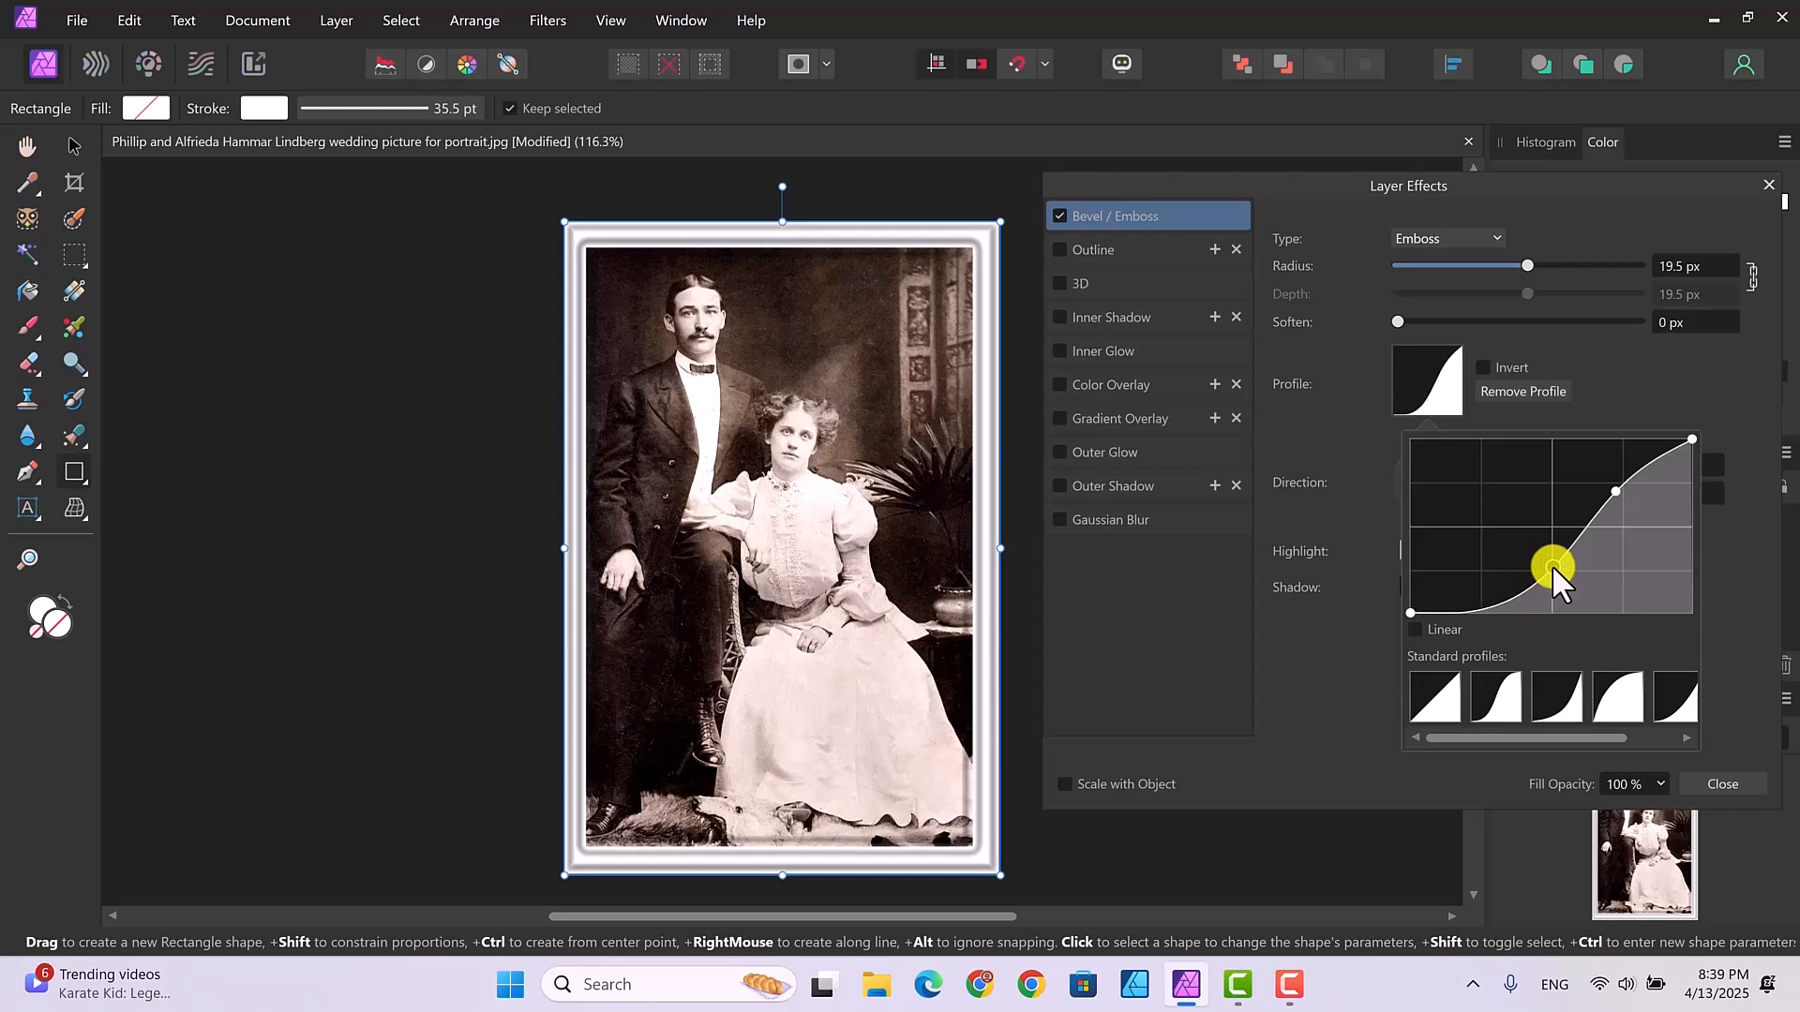
{"action": "mouse_move", "coordinate": [1616, 492]}
{"action": "left_mouse_down"}
{"action": "mouse_move", "coordinate": [1633, 525]}
{"action": "mouse_move", "coordinate": [1602, 460]}
{"action": "mouse_move", "coordinate": [1605, 482]}
{"action": "left_mouse_up"}
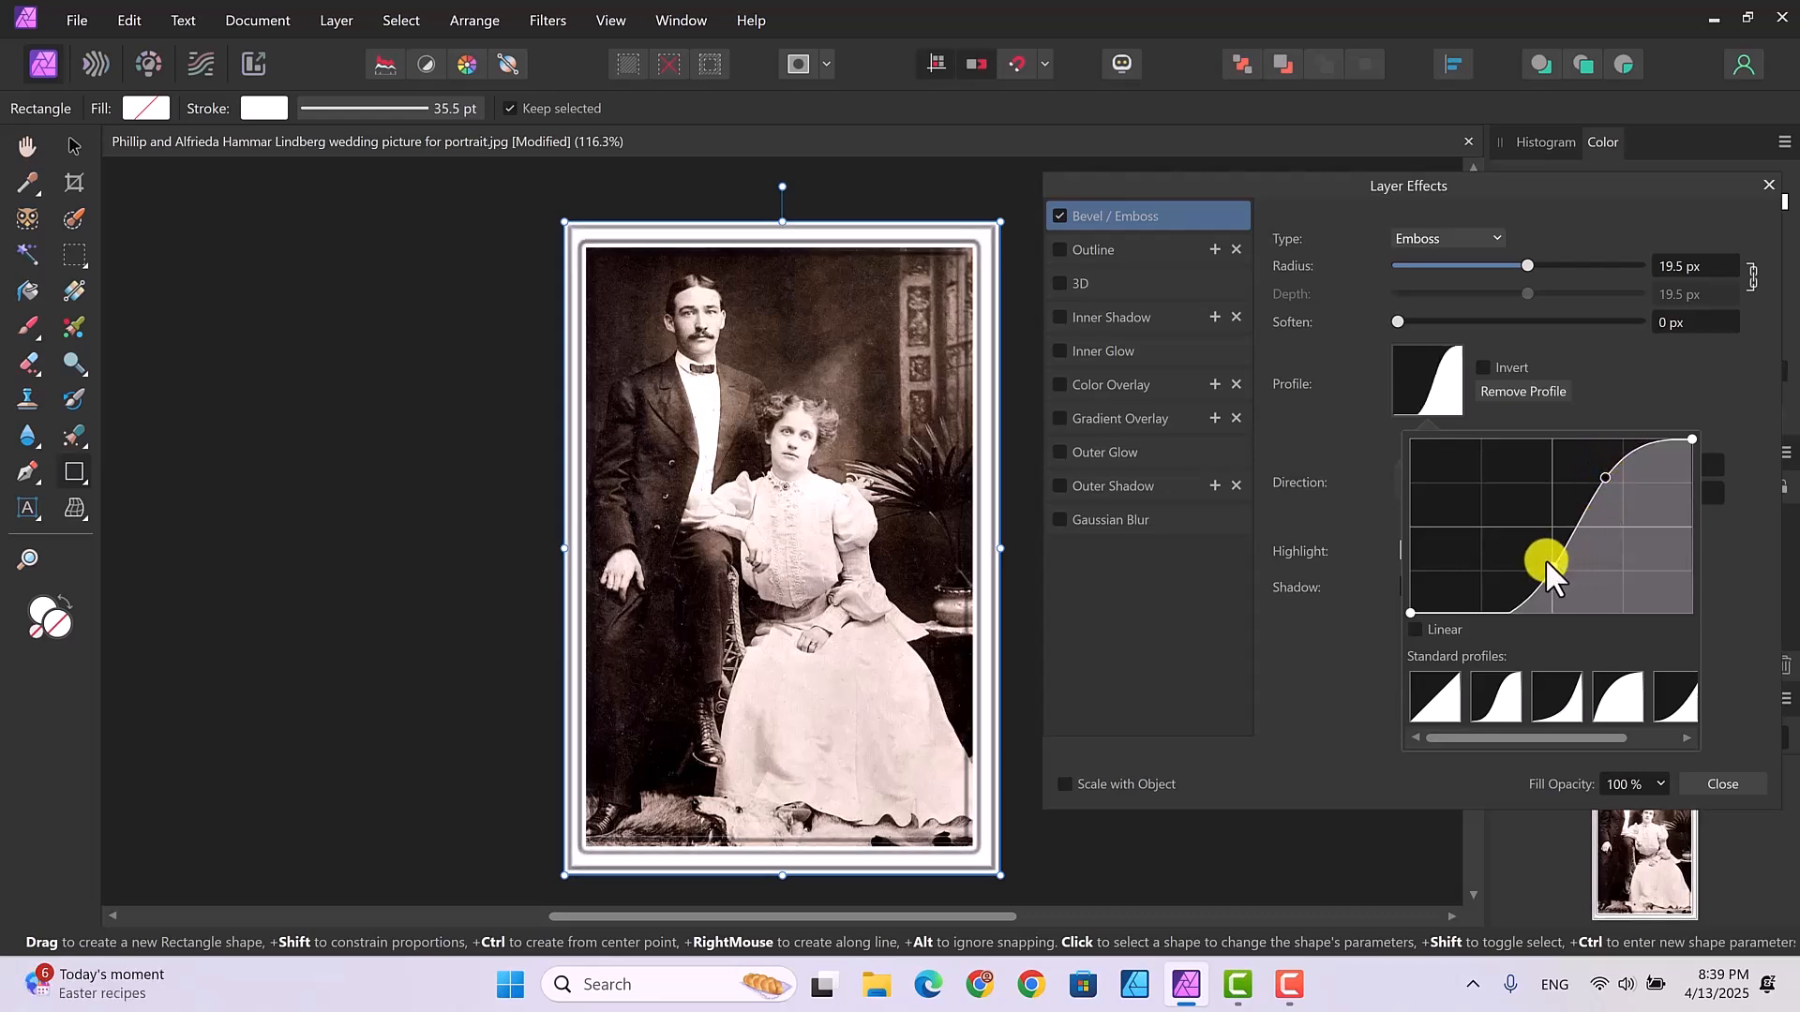
{"action": "left_click_drag", "start_coordinate": [1554, 565], "coordinate": [1511, 587]}
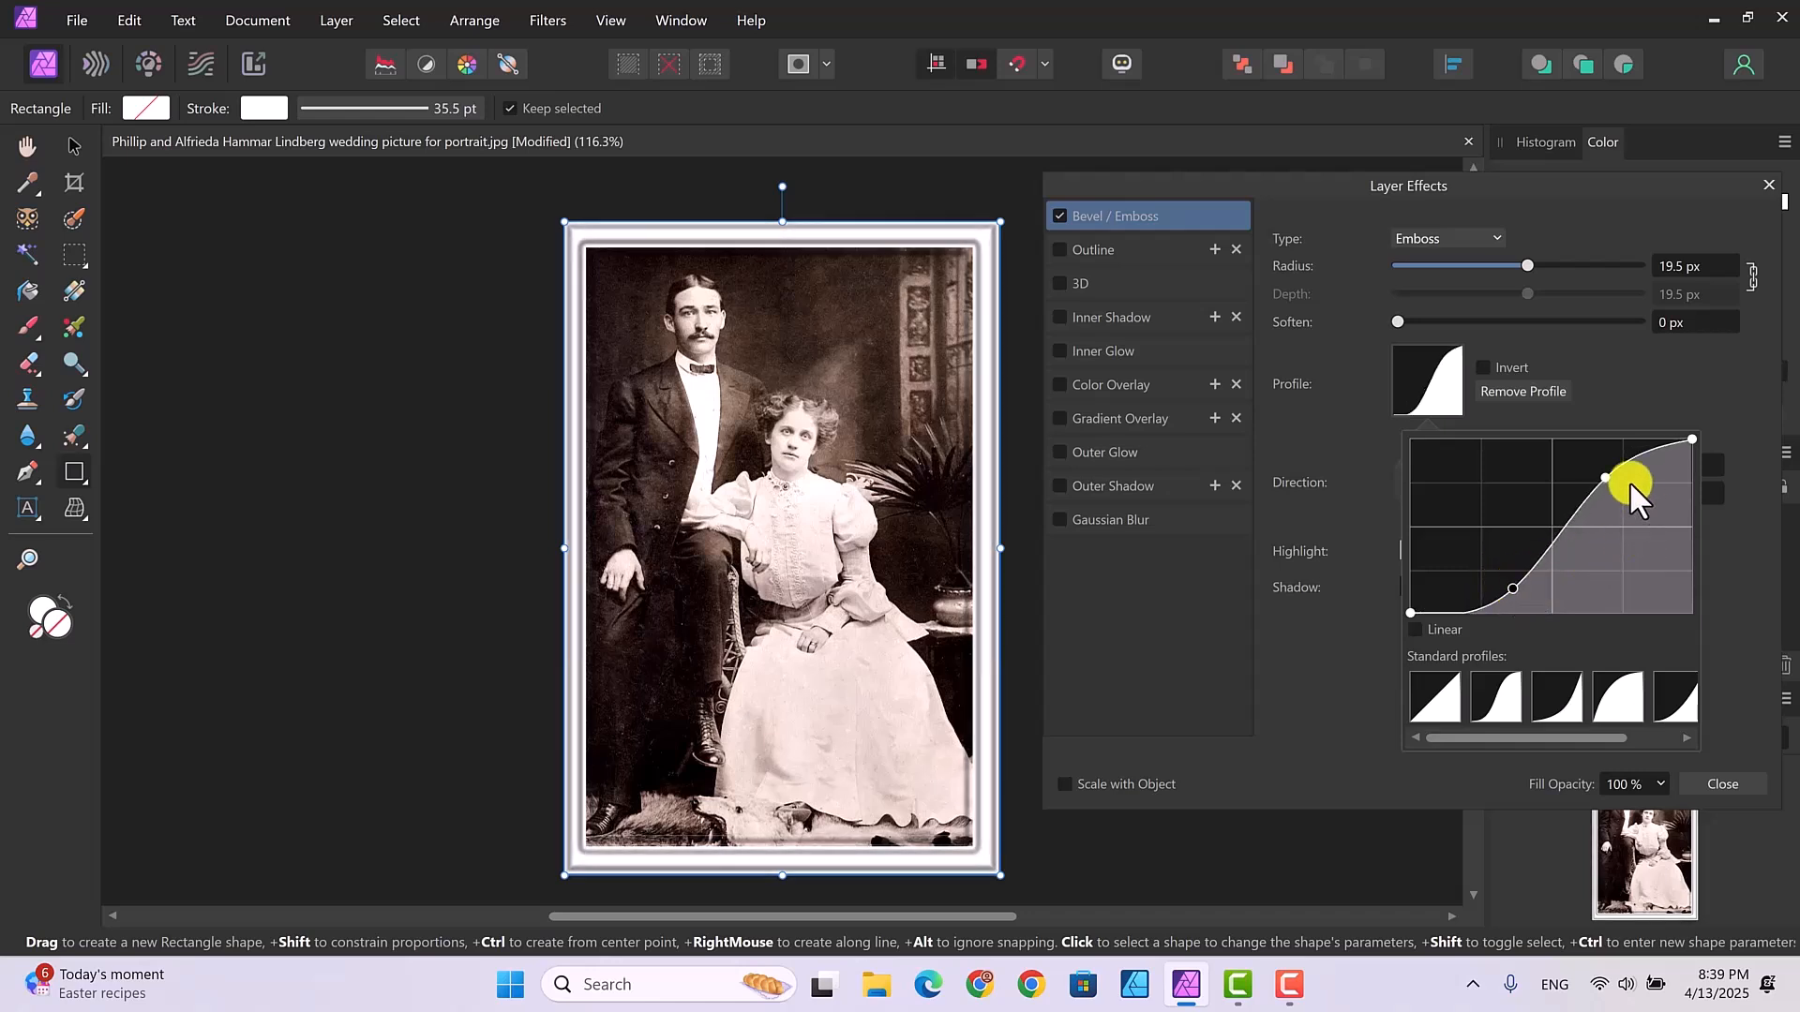
{"action": "mouse_move", "coordinate": [1605, 476]}
{"action": "left_mouse_down"}
{"action": "mouse_move", "coordinate": [1617, 509]}
{"action": "mouse_move", "coordinate": [1605, 481]}
{"action": "left_mouse_up"}
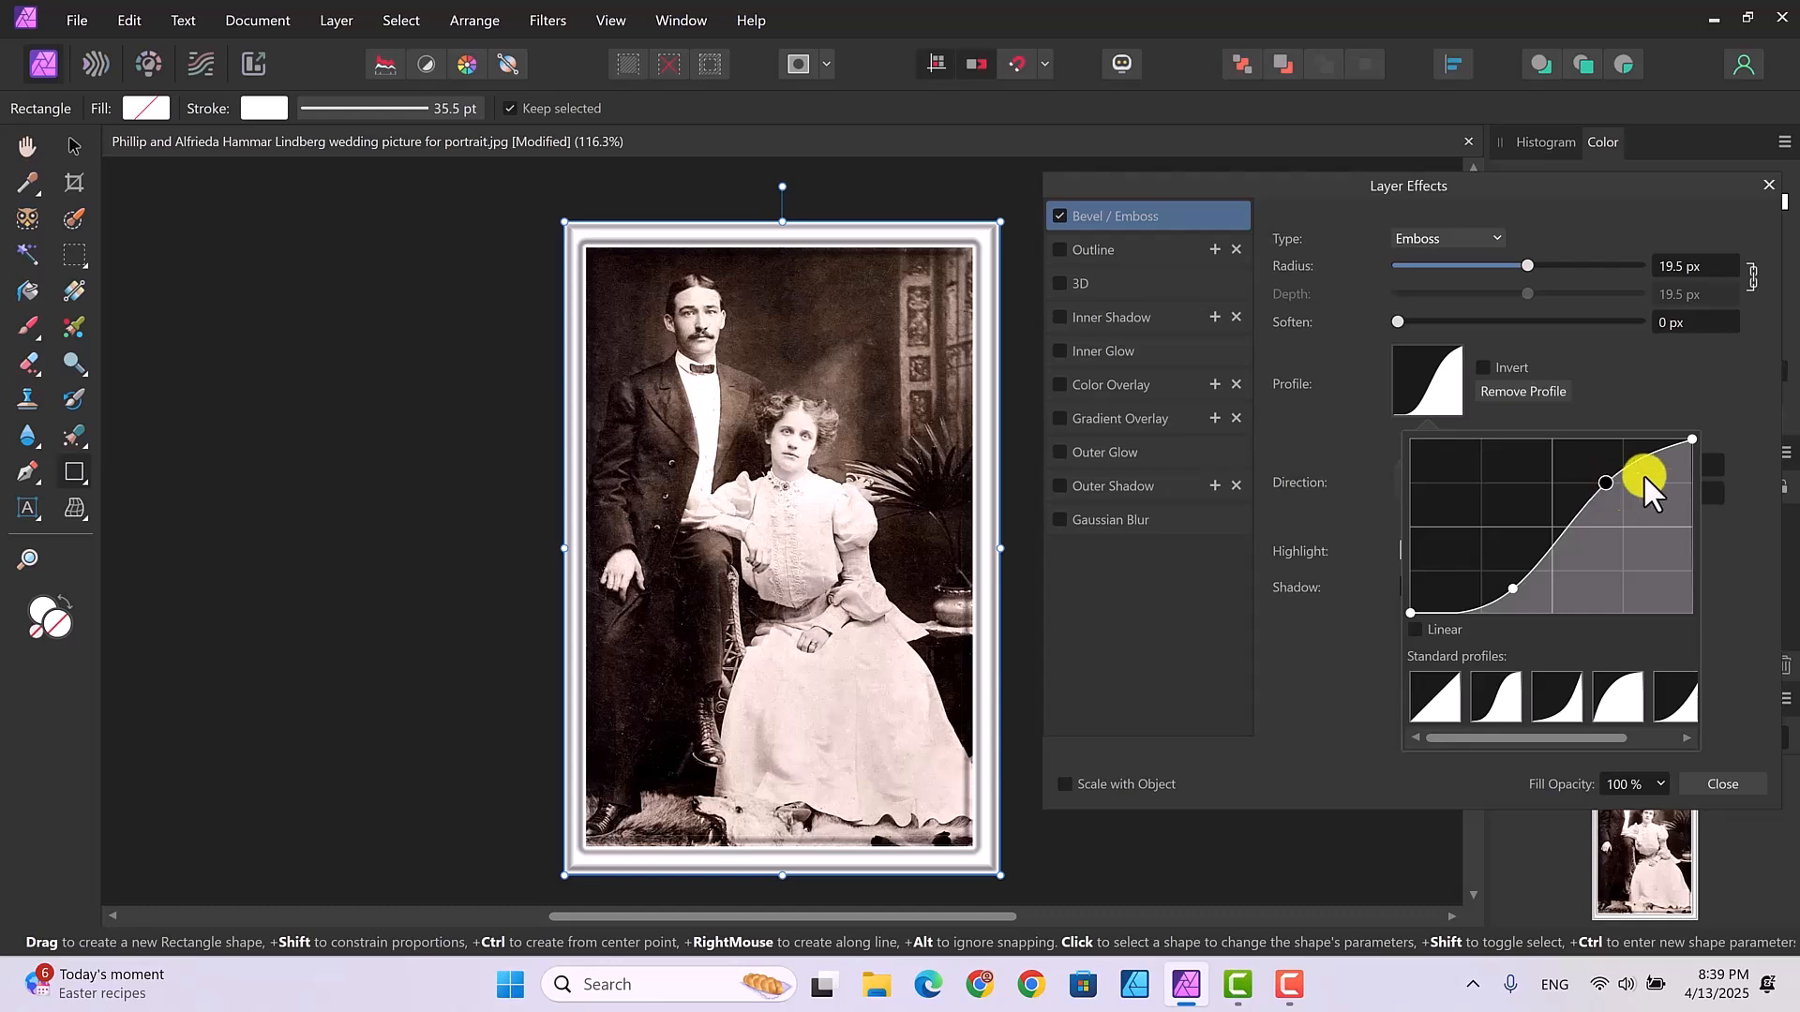
Step: Set the bevel radius to 21.2 px, close the layer effects and deselect the border layer
{"action": "left_click", "coordinate": [1528, 263]}
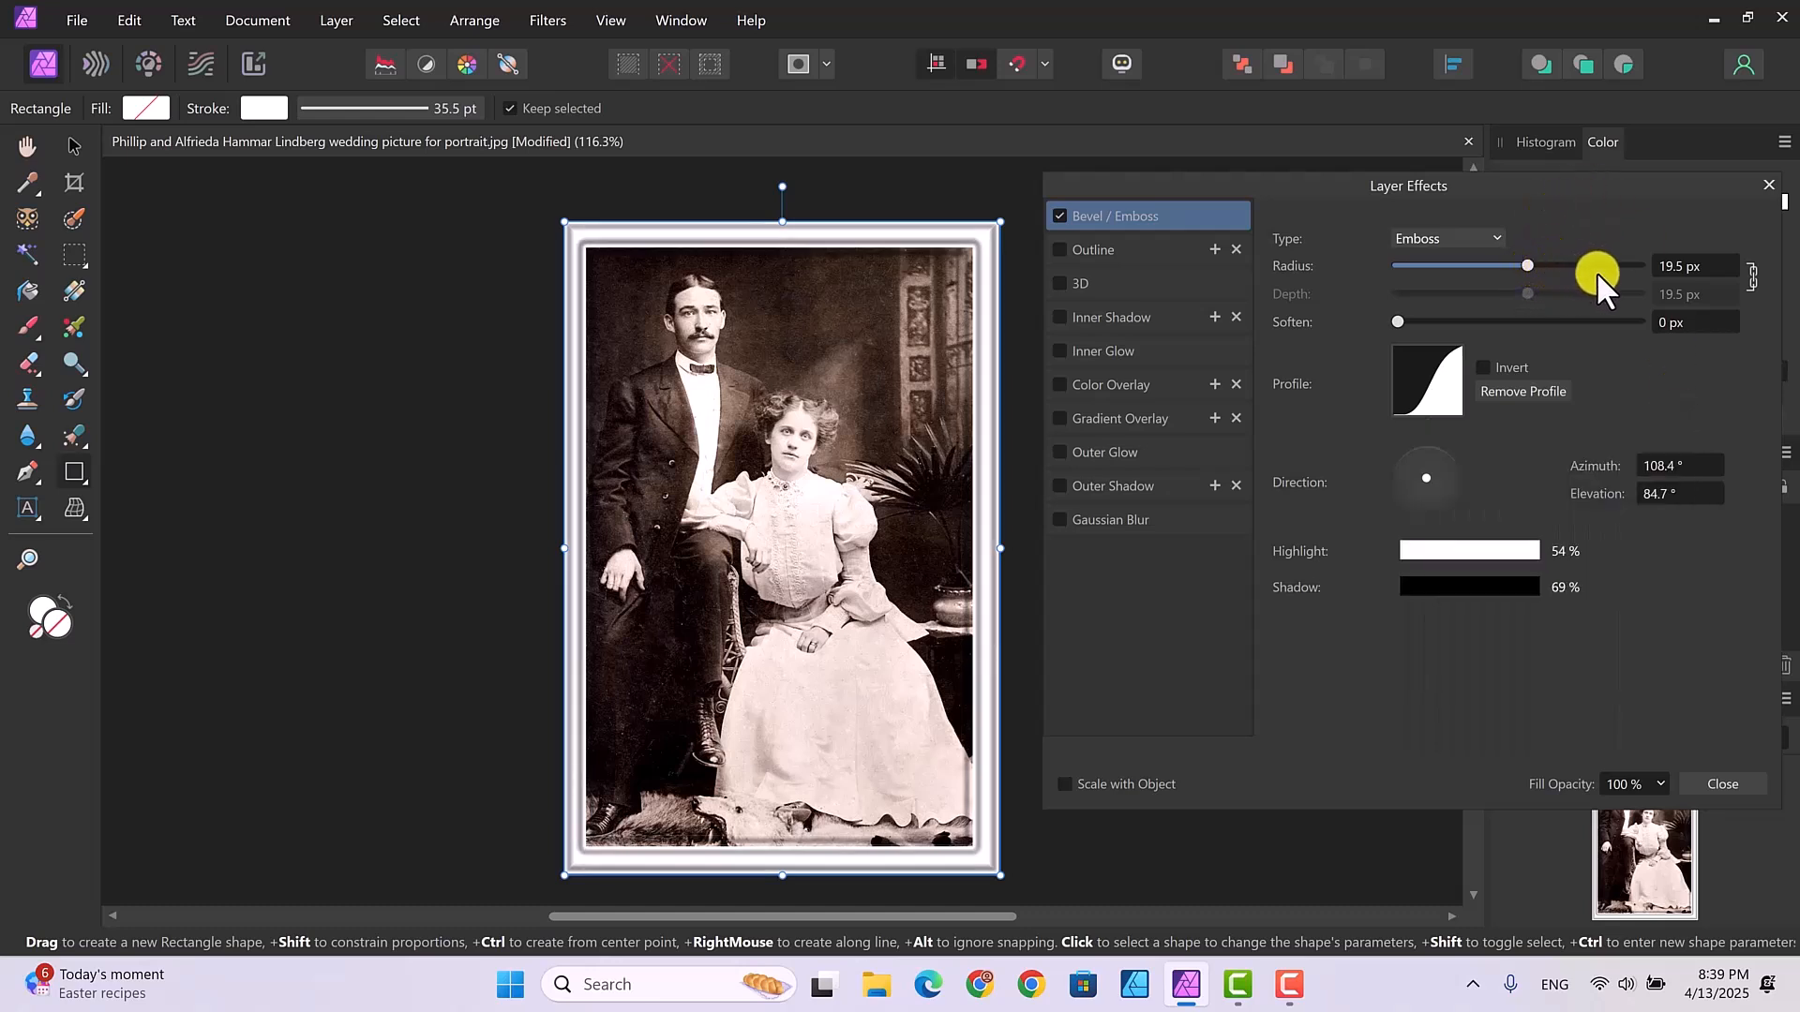
{"action": "mouse_move", "coordinate": [1525, 263]}
{"action": "left_mouse_down"}
{"action": "mouse_move", "coordinate": [1590, 263]}
{"action": "mouse_move", "coordinate": [1516, 266]}
{"action": "mouse_move", "coordinate": [1532, 265]}
{"action": "left_mouse_up"}
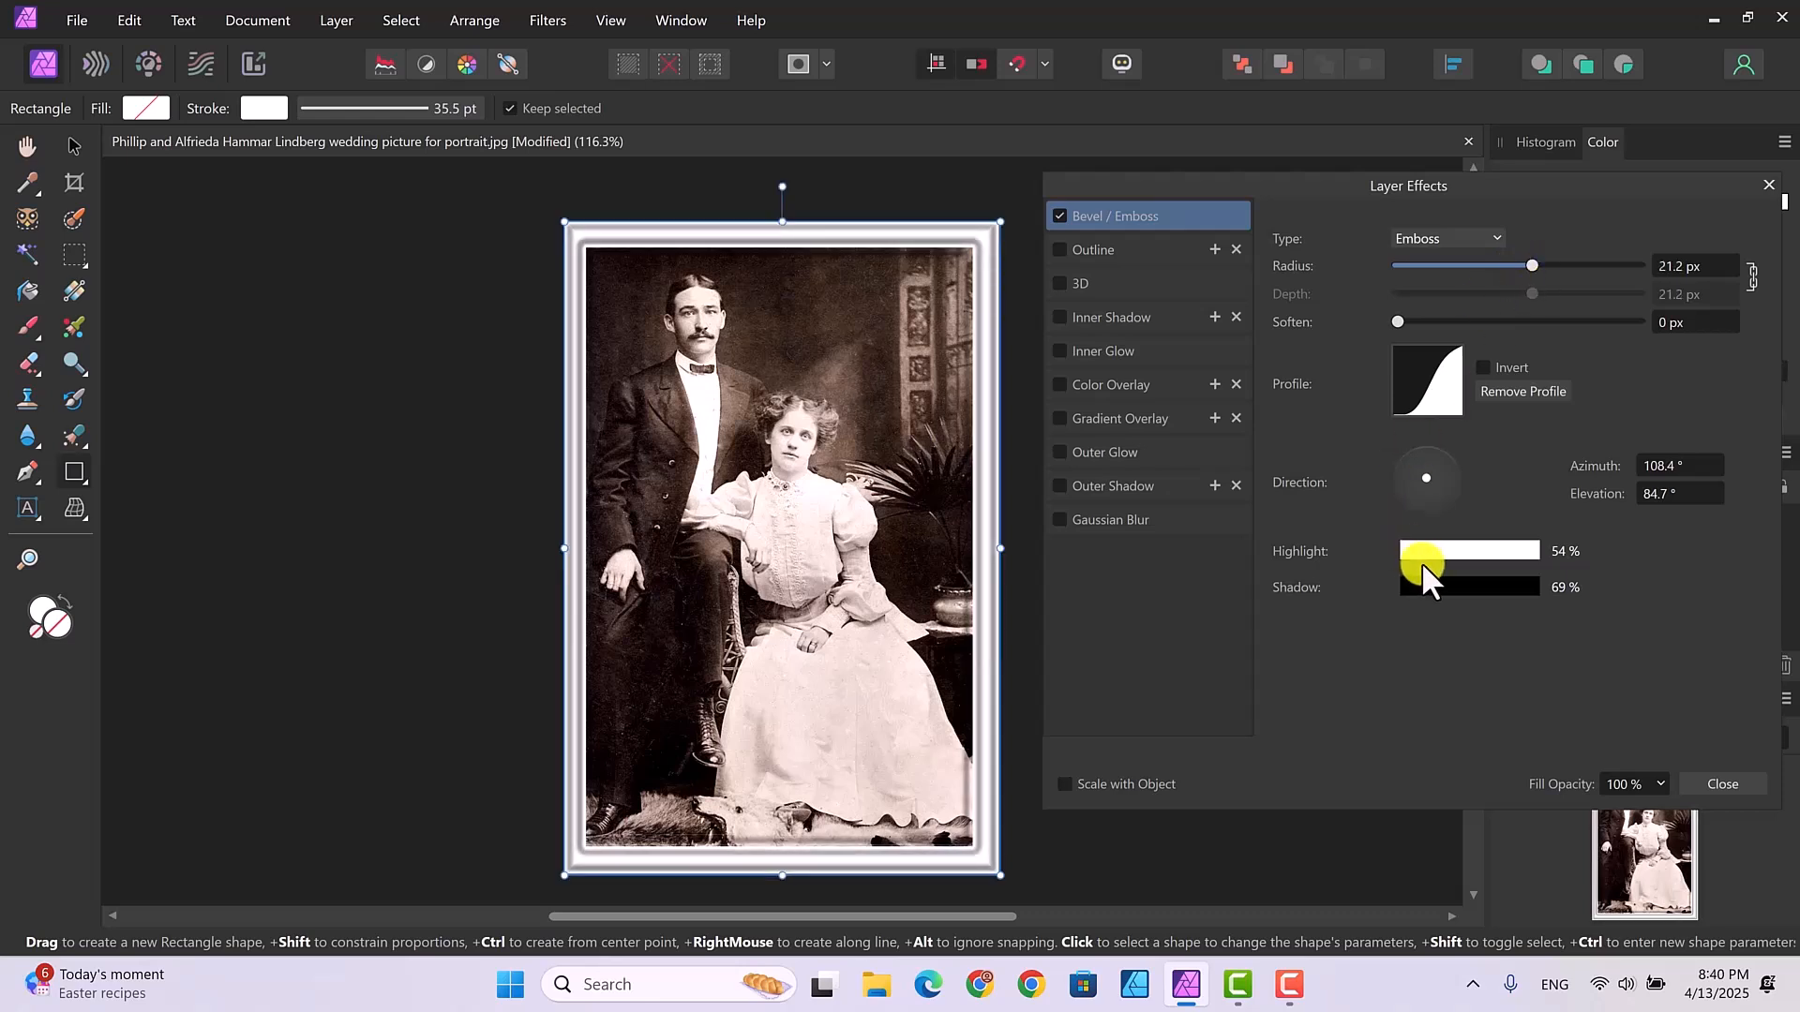
{"action": "left_click", "coordinate": [1722, 783]}
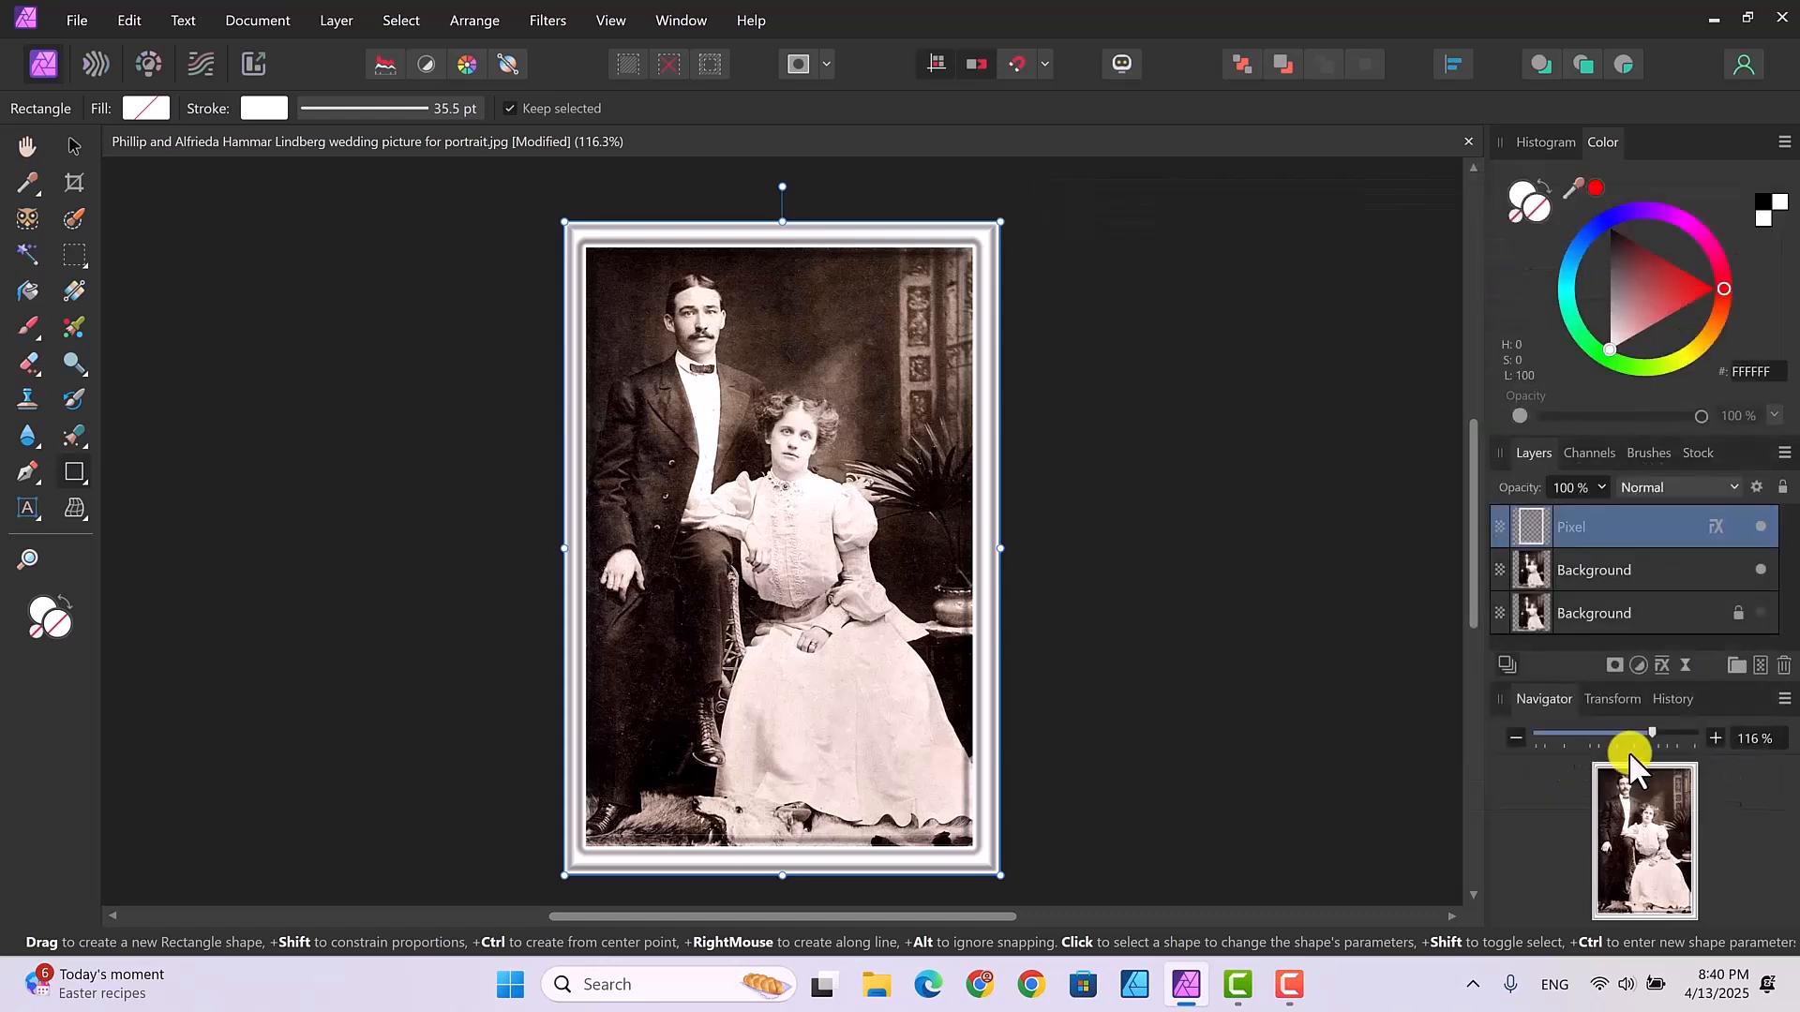
{"action": "left_click", "coordinate": [75, 146]}
{"action": "left_click", "coordinate": [1151, 469]}
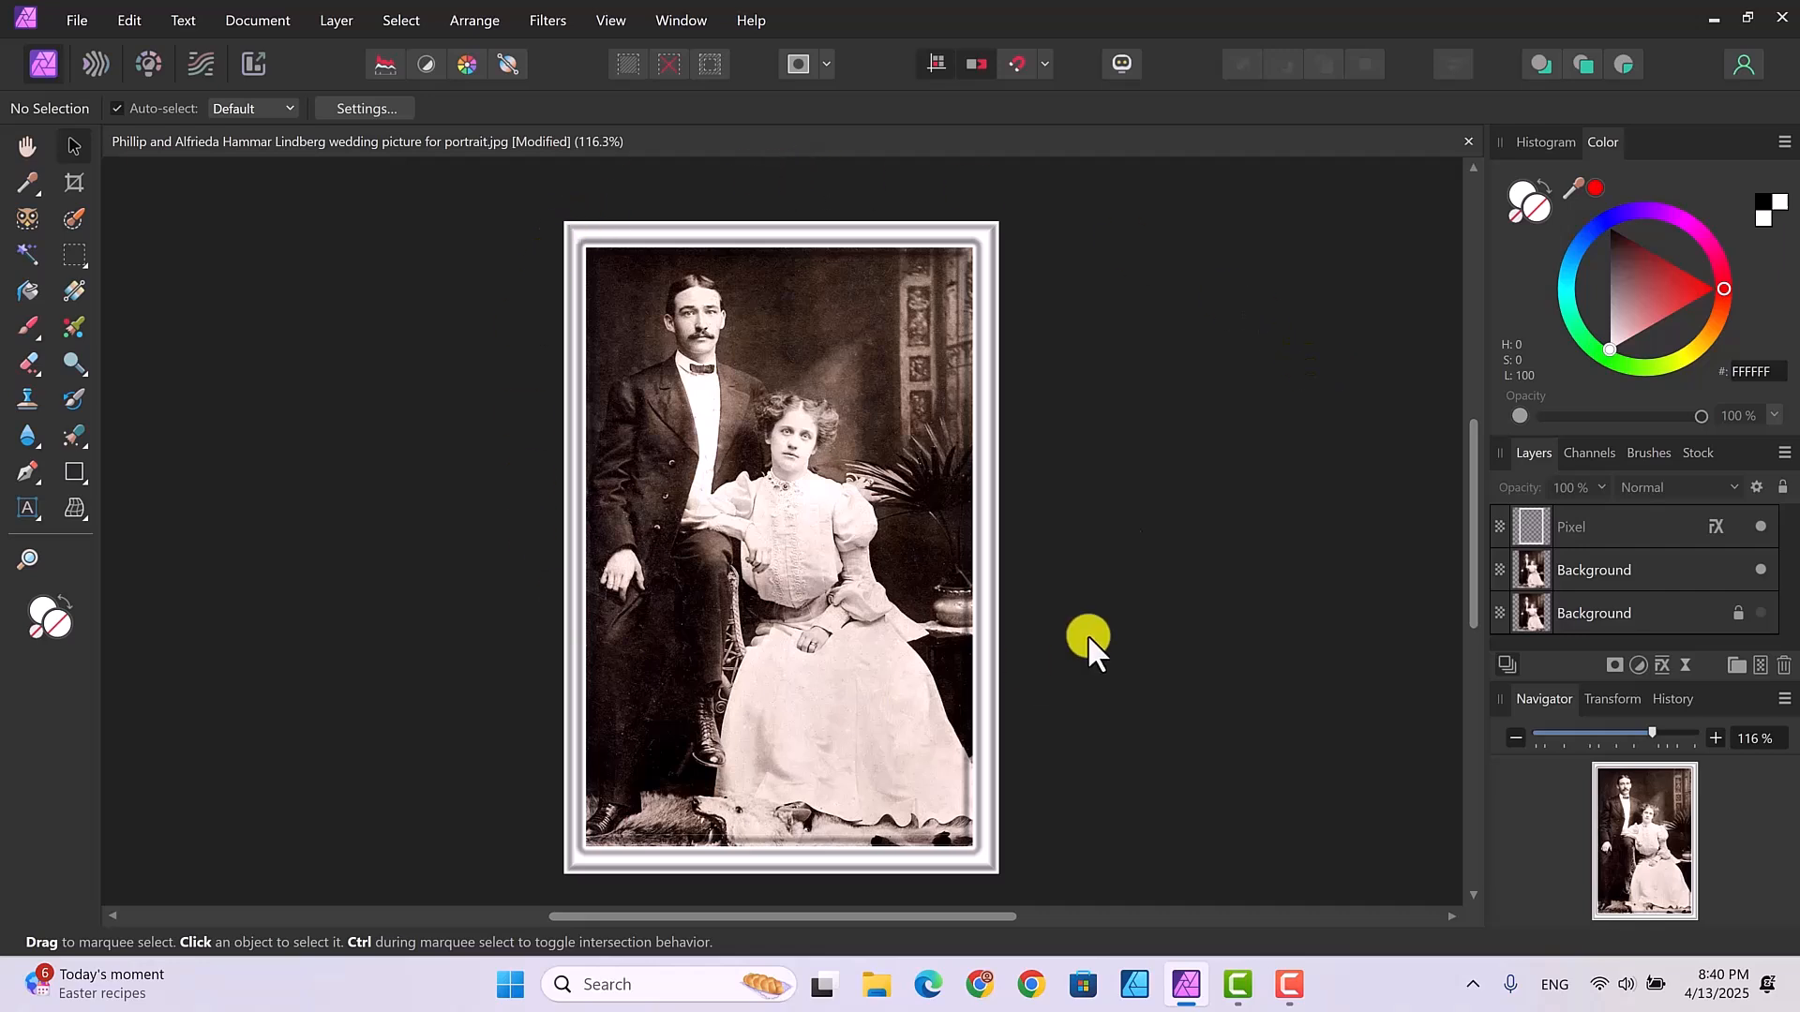
Step: Group the Pixel border layer with the visible Background photo layer beneath it
{"action": "left_click", "coordinate": [1609, 520]}
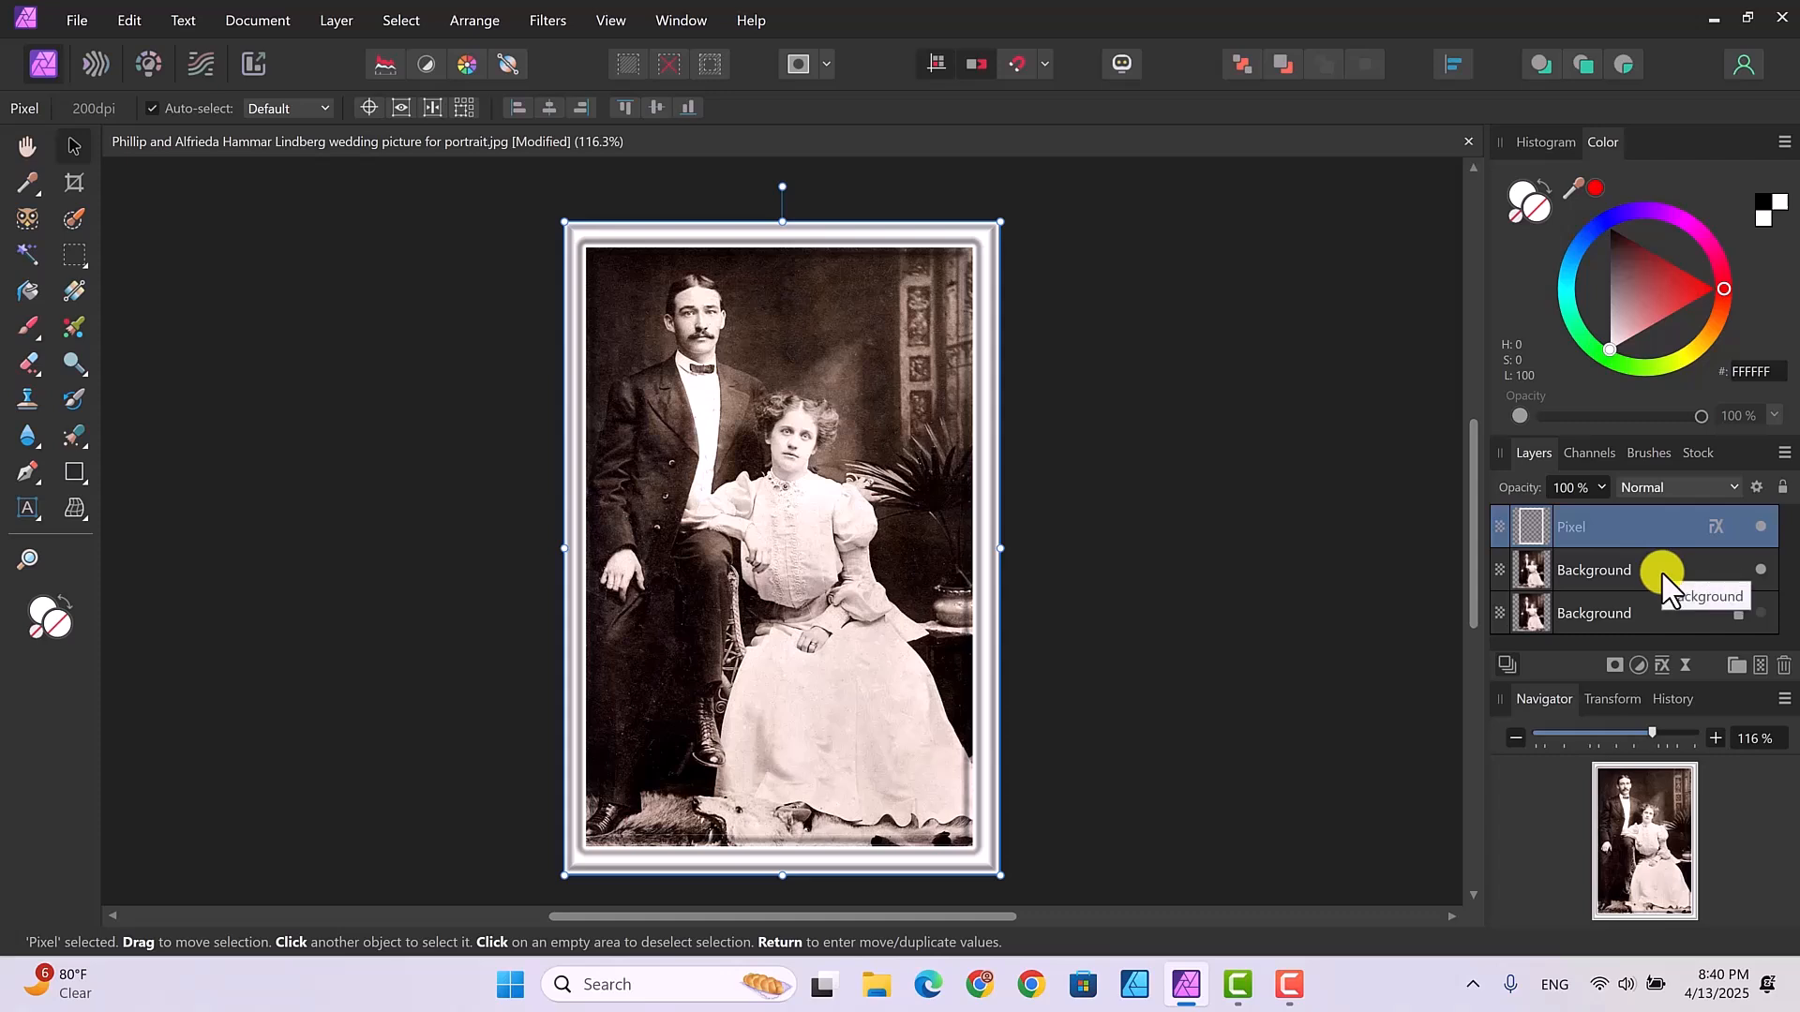
{"action": "left_click", "coordinate": [1662, 572], "text": "shift"}
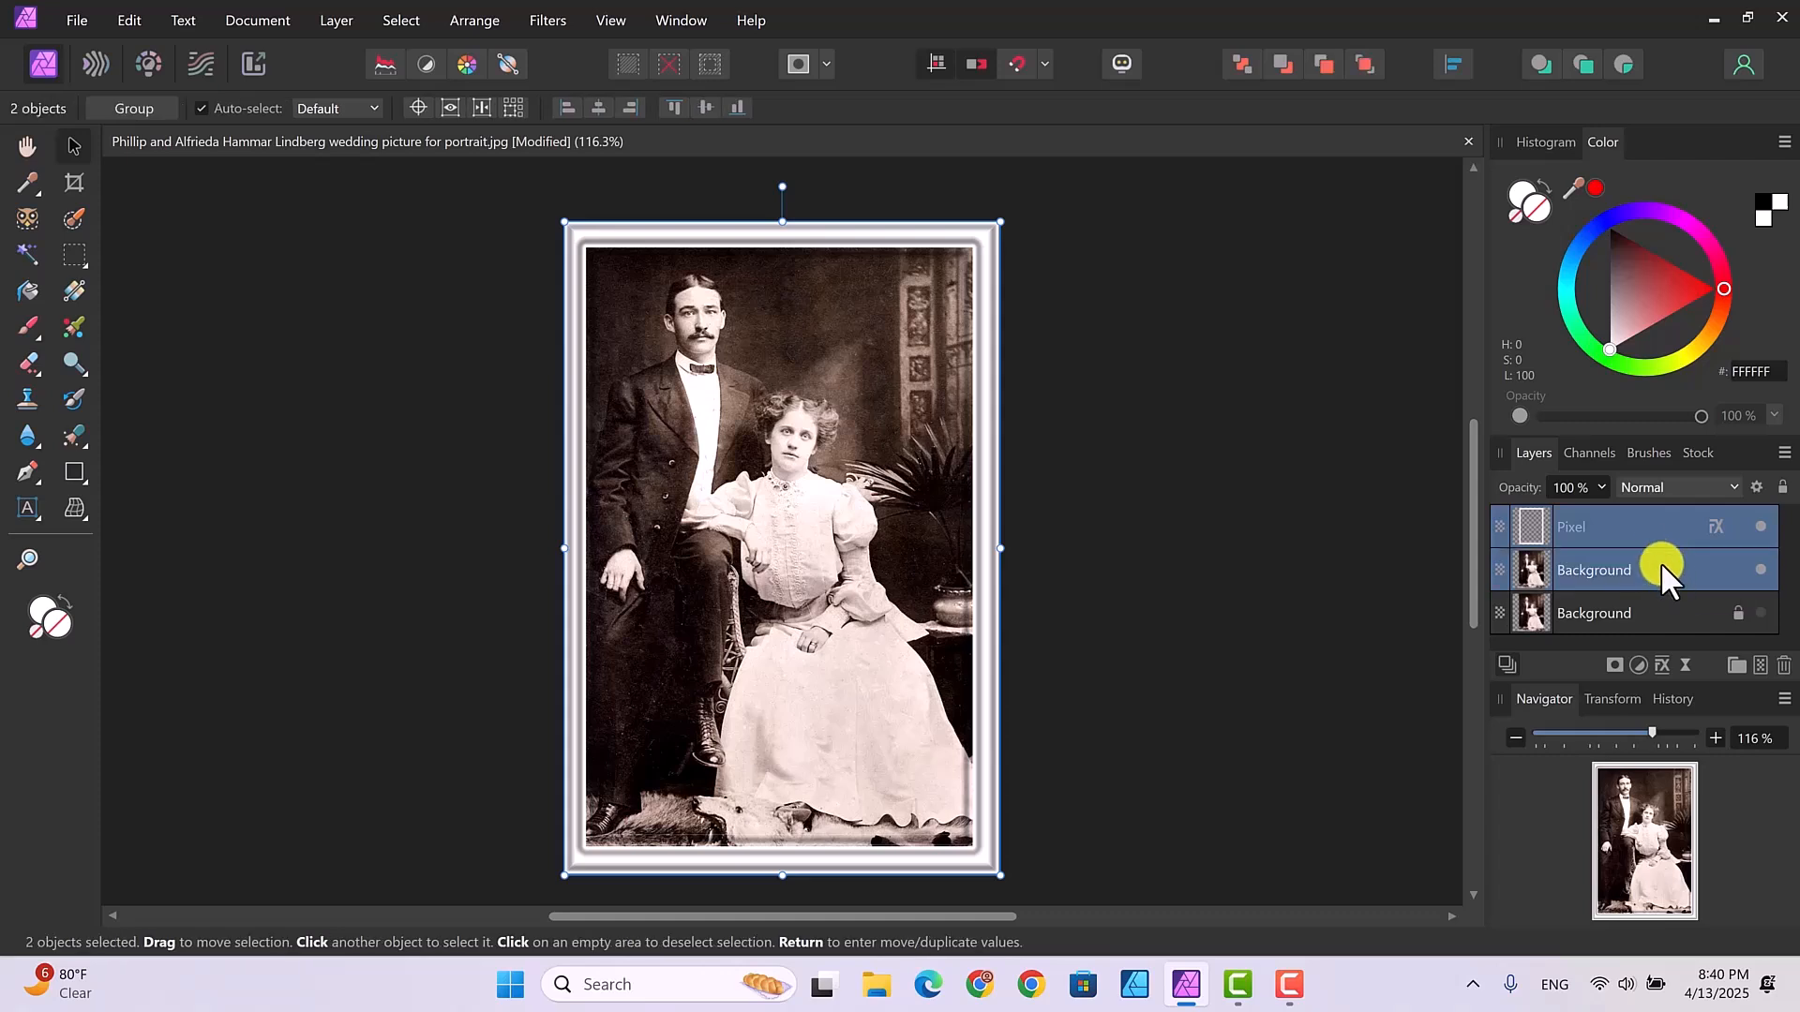
{"action": "right_click", "coordinate": [1652, 559]}
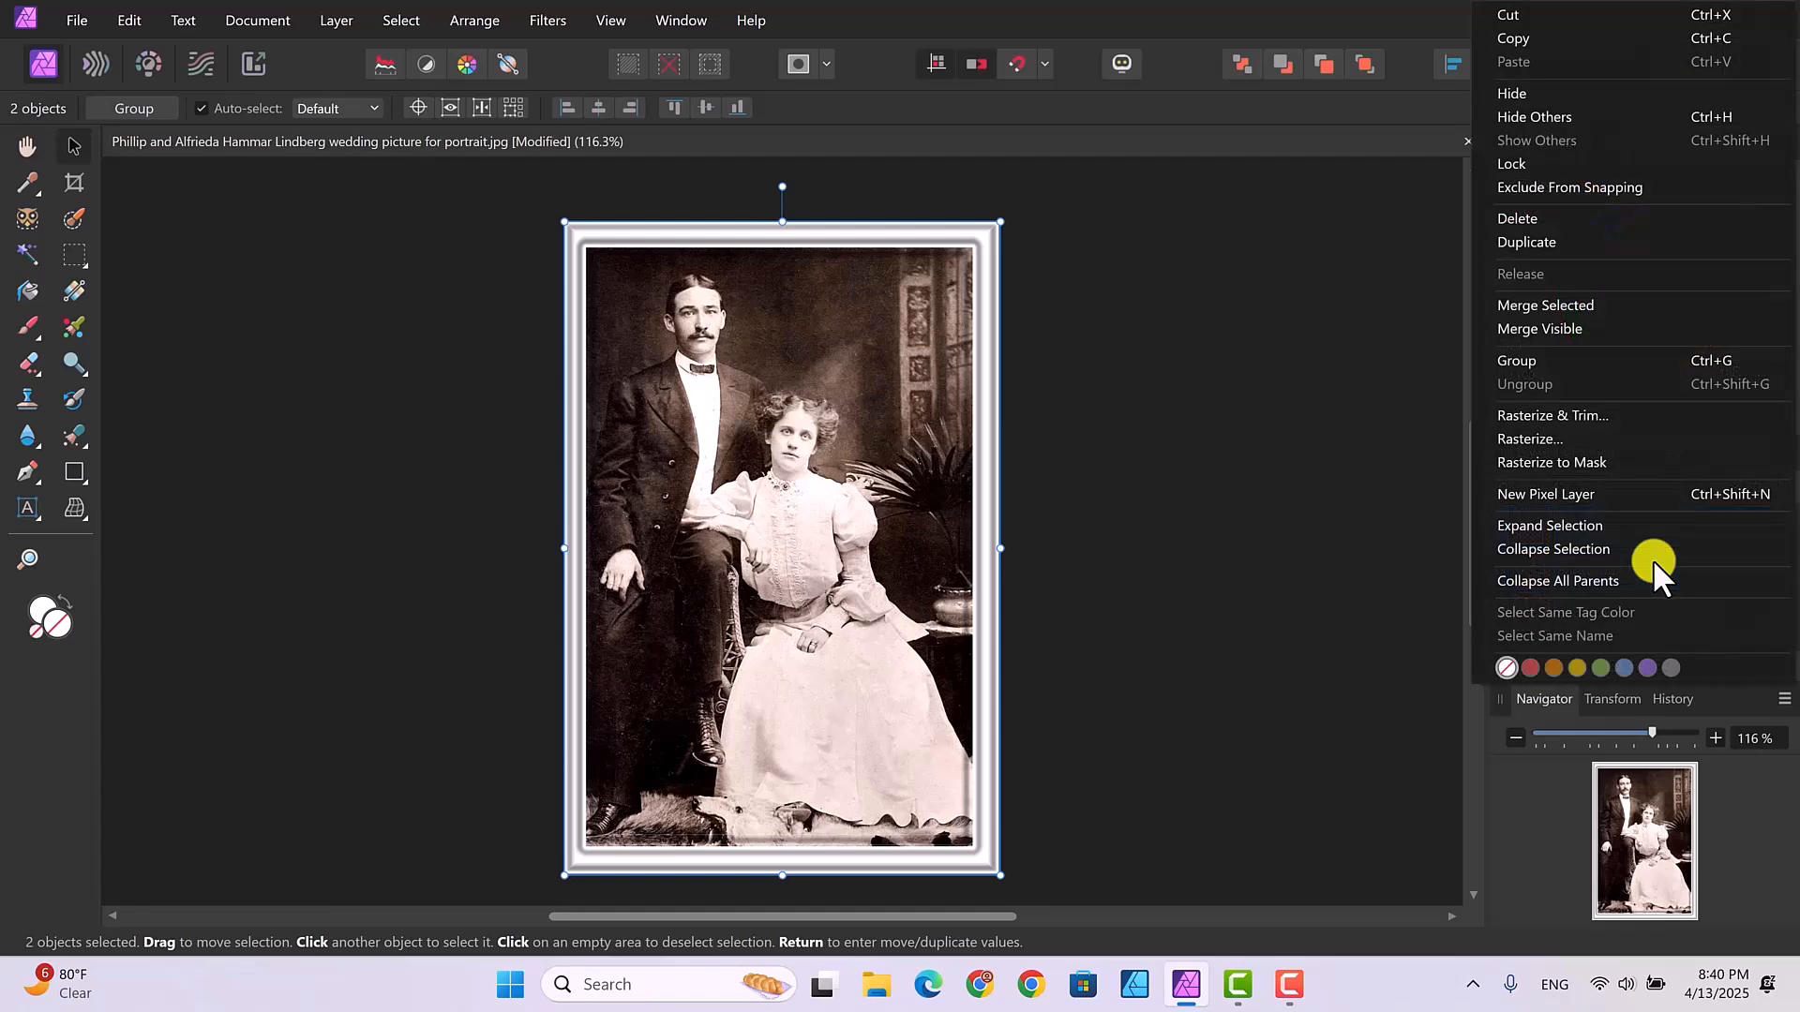
{"action": "left_click", "coordinate": [1522, 362]}
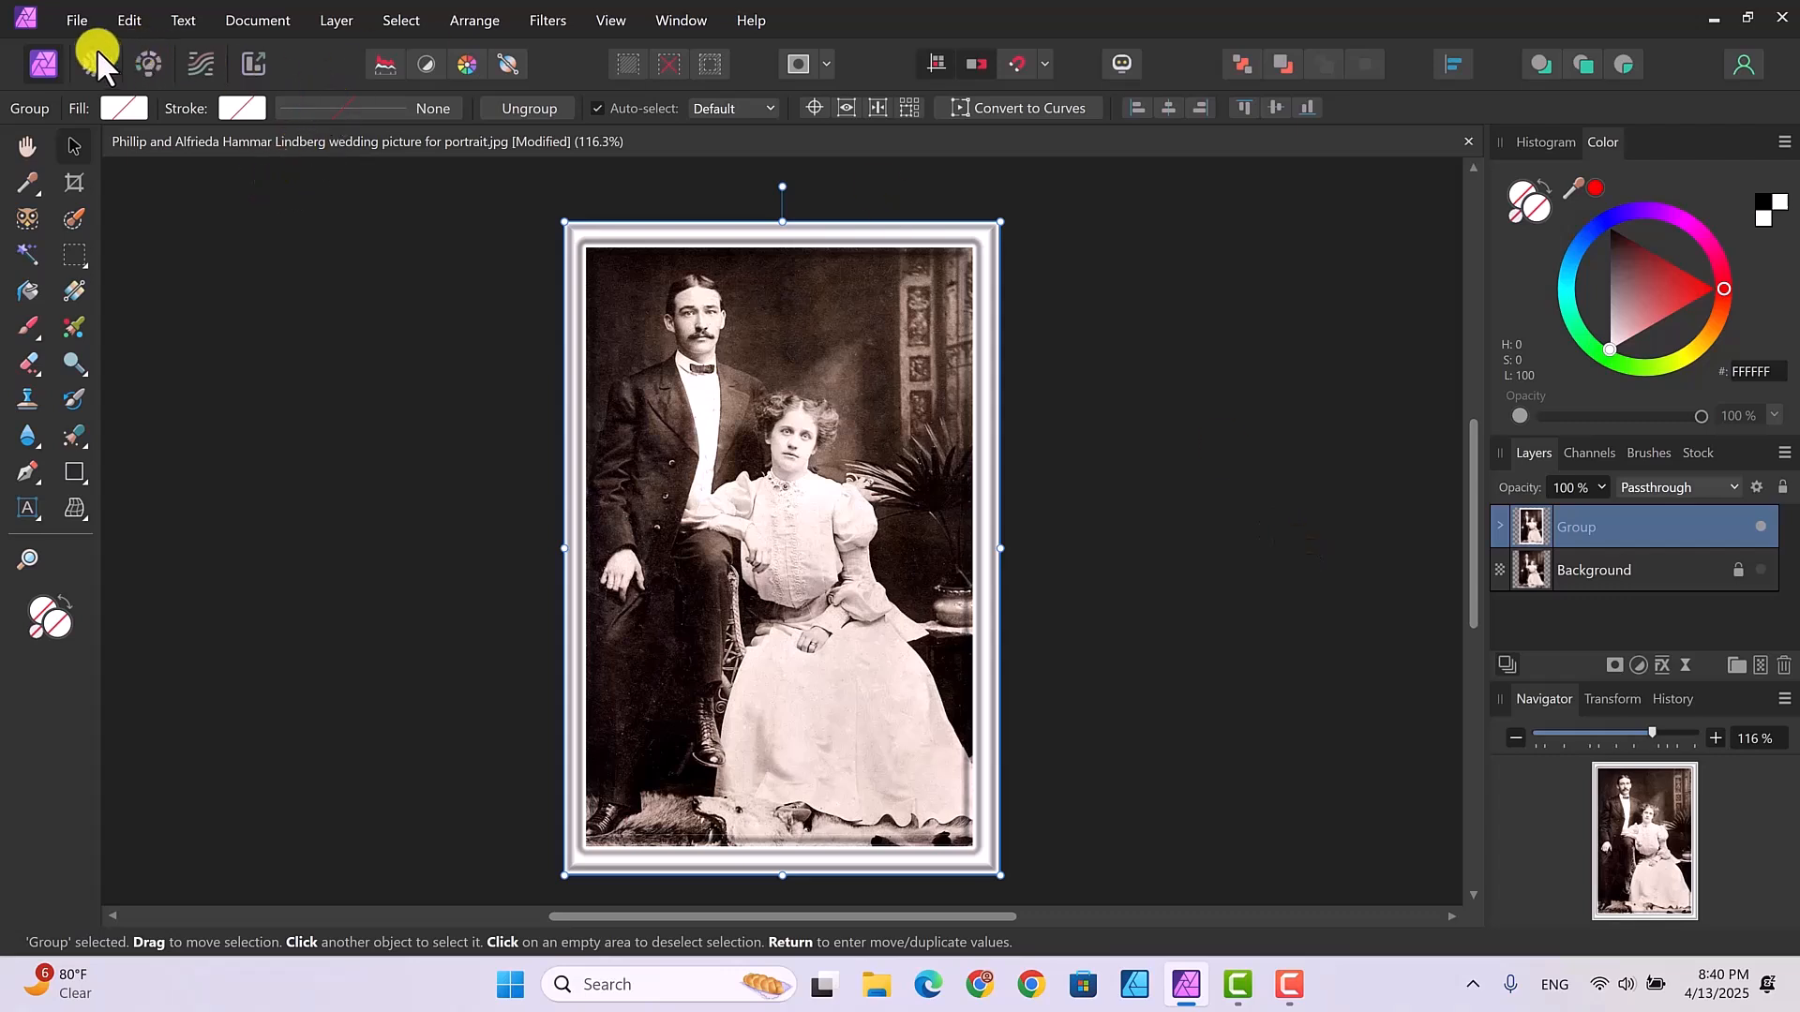
Step: Place the "wood texture" image over the photo, sized to about the photo's width from its upper-left corner
{"action": "left_click", "coordinate": [77, 17]}
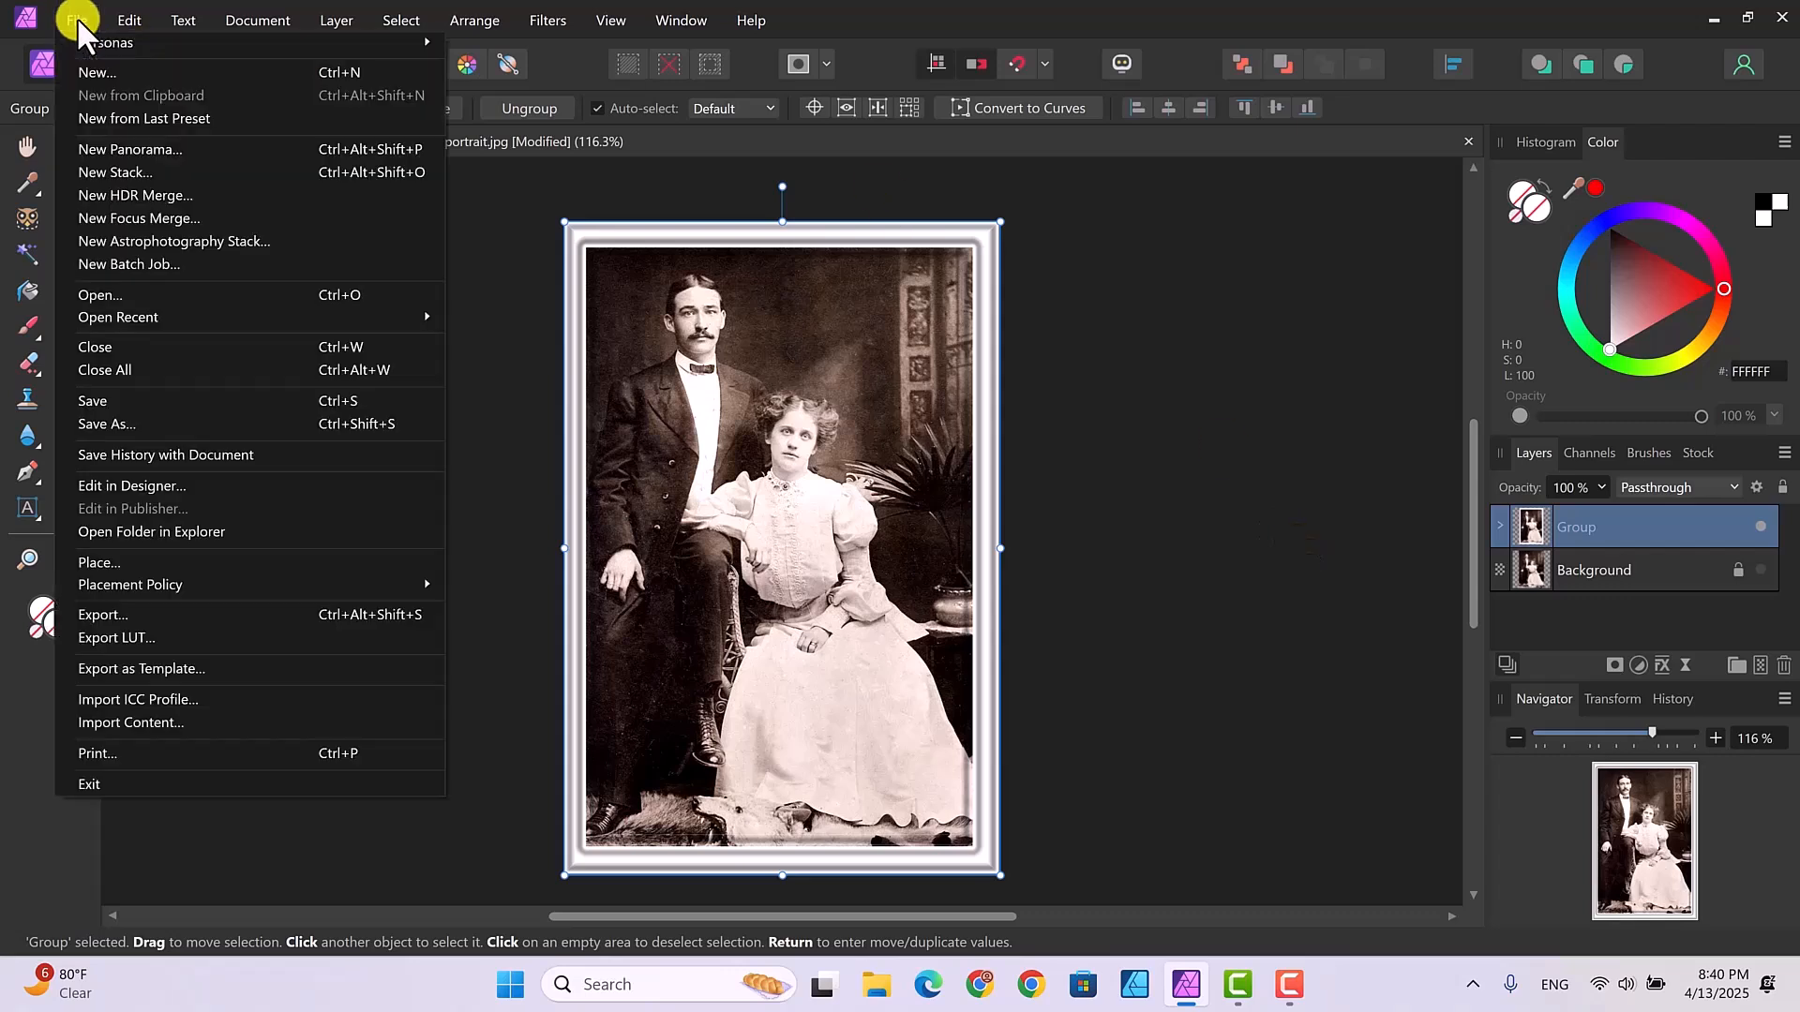
{"action": "left_click", "coordinate": [105, 564]}
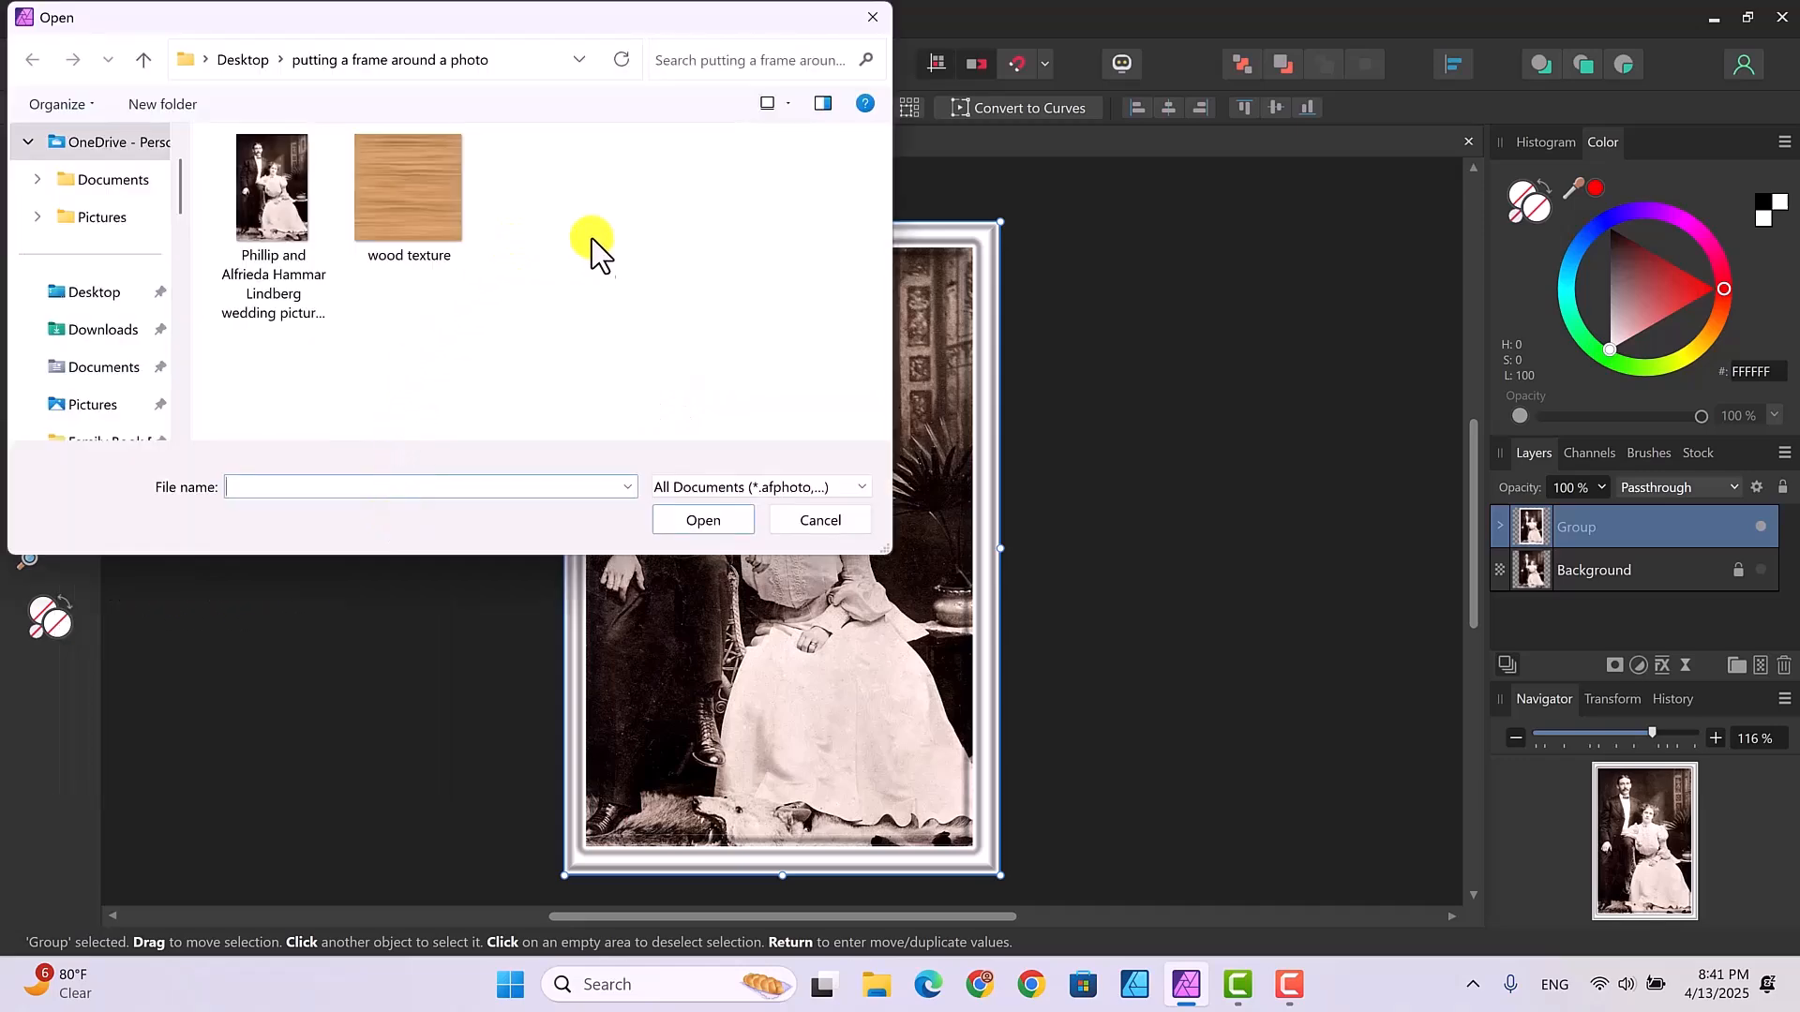
{"action": "left_click", "coordinate": [399, 193]}
{"action": "left_click", "coordinate": [705, 521]}
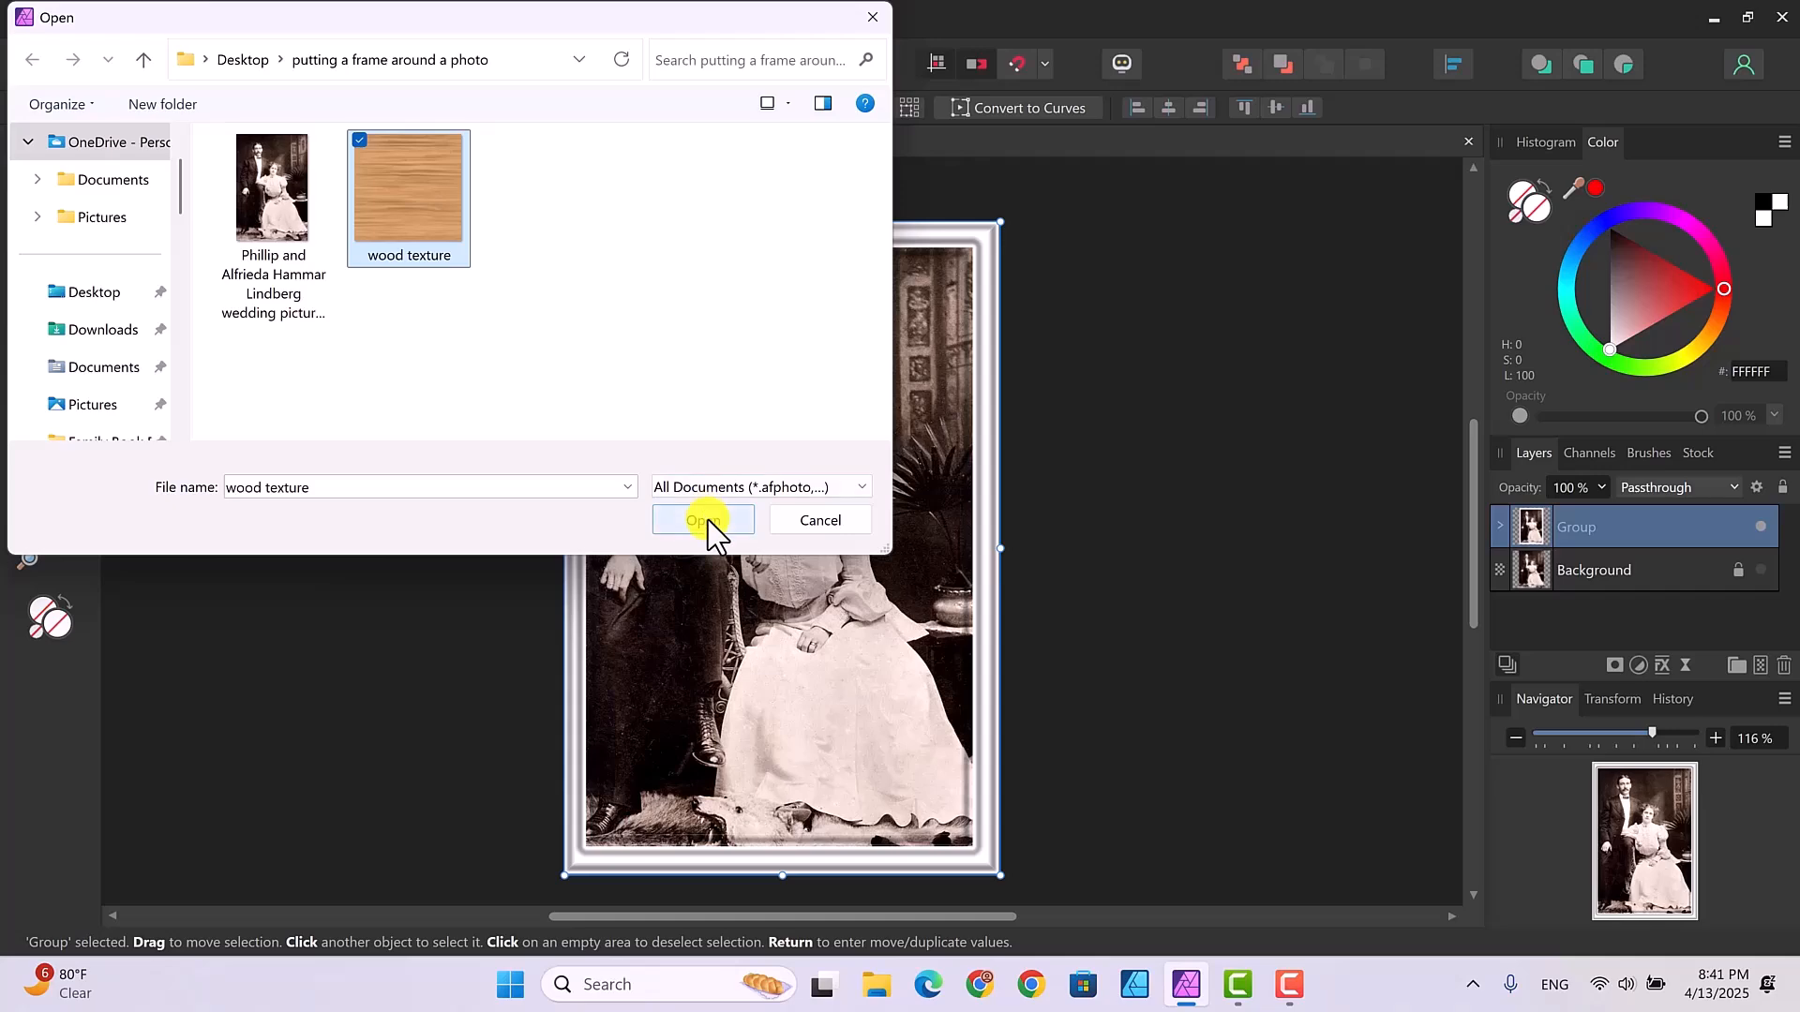
{"action": "left_click_drag", "start_coordinate": [577, 225], "coordinate": [854, 788]}
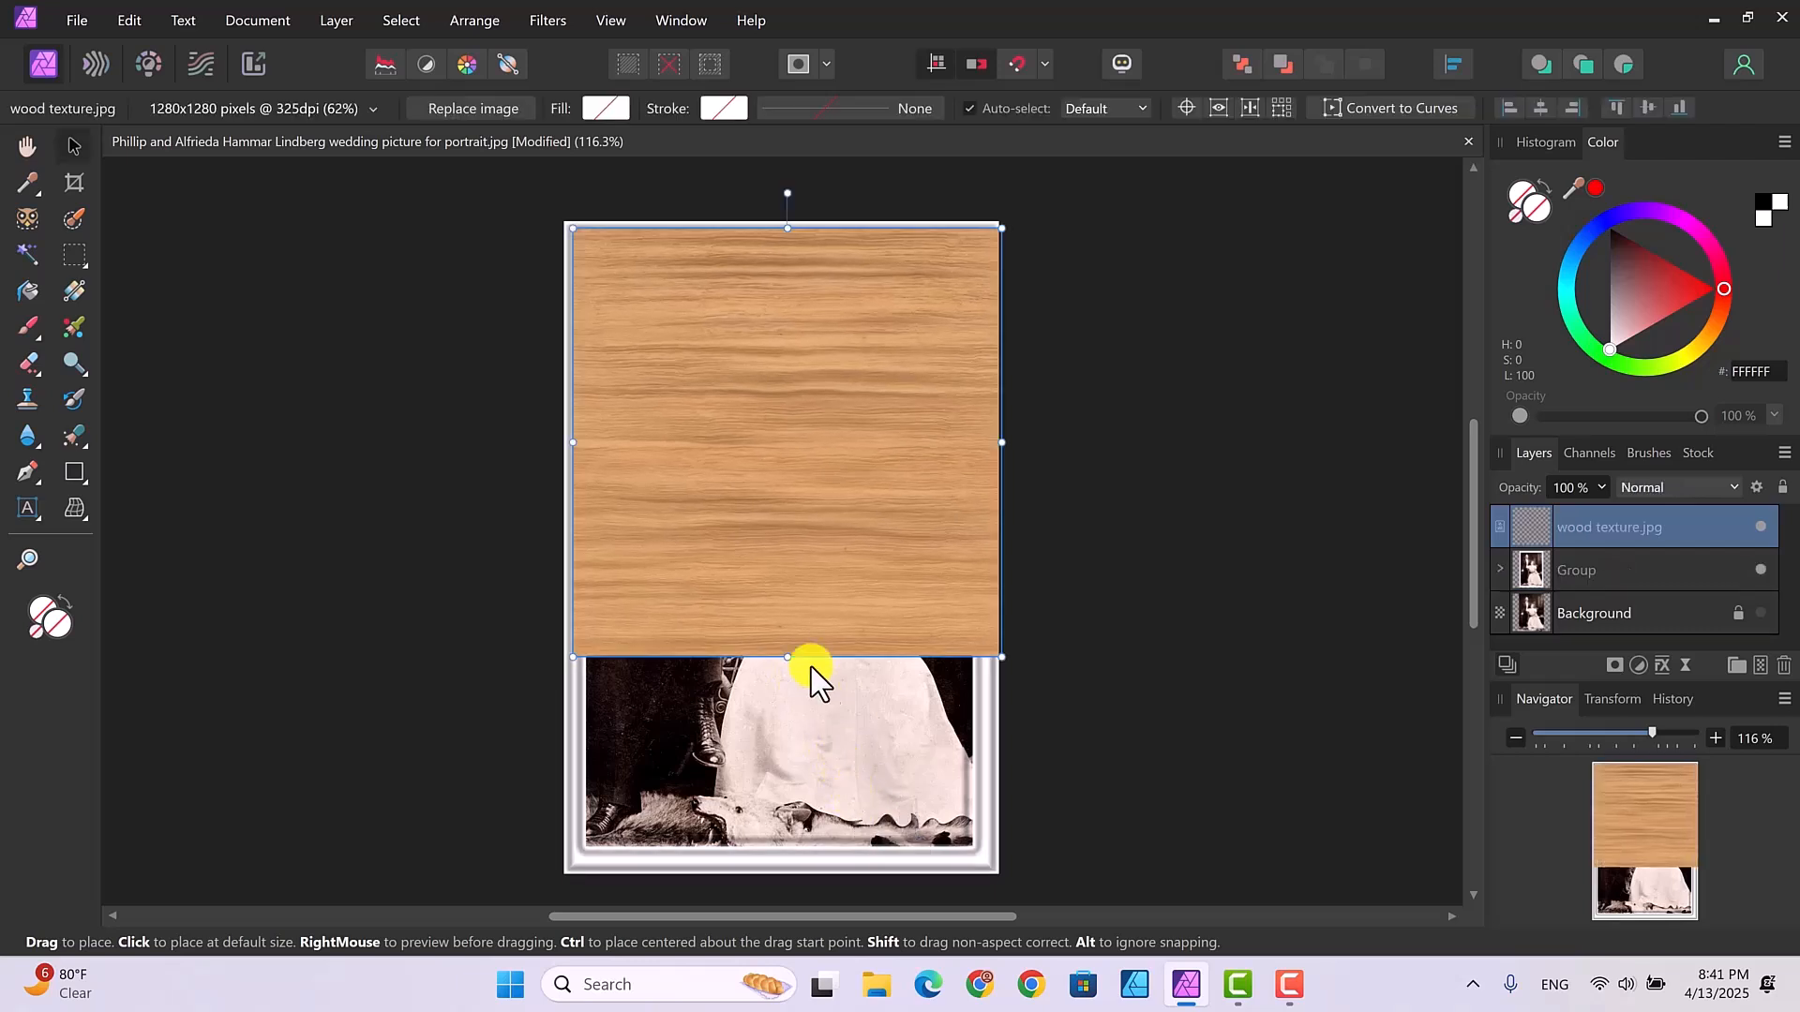
Step: Stretch the wood texture non-proportionally so it covers the whole photo and frame out to all four edges
{"action": "left_click_drag", "start_coordinate": [785, 656], "coordinate": [776, 845]}
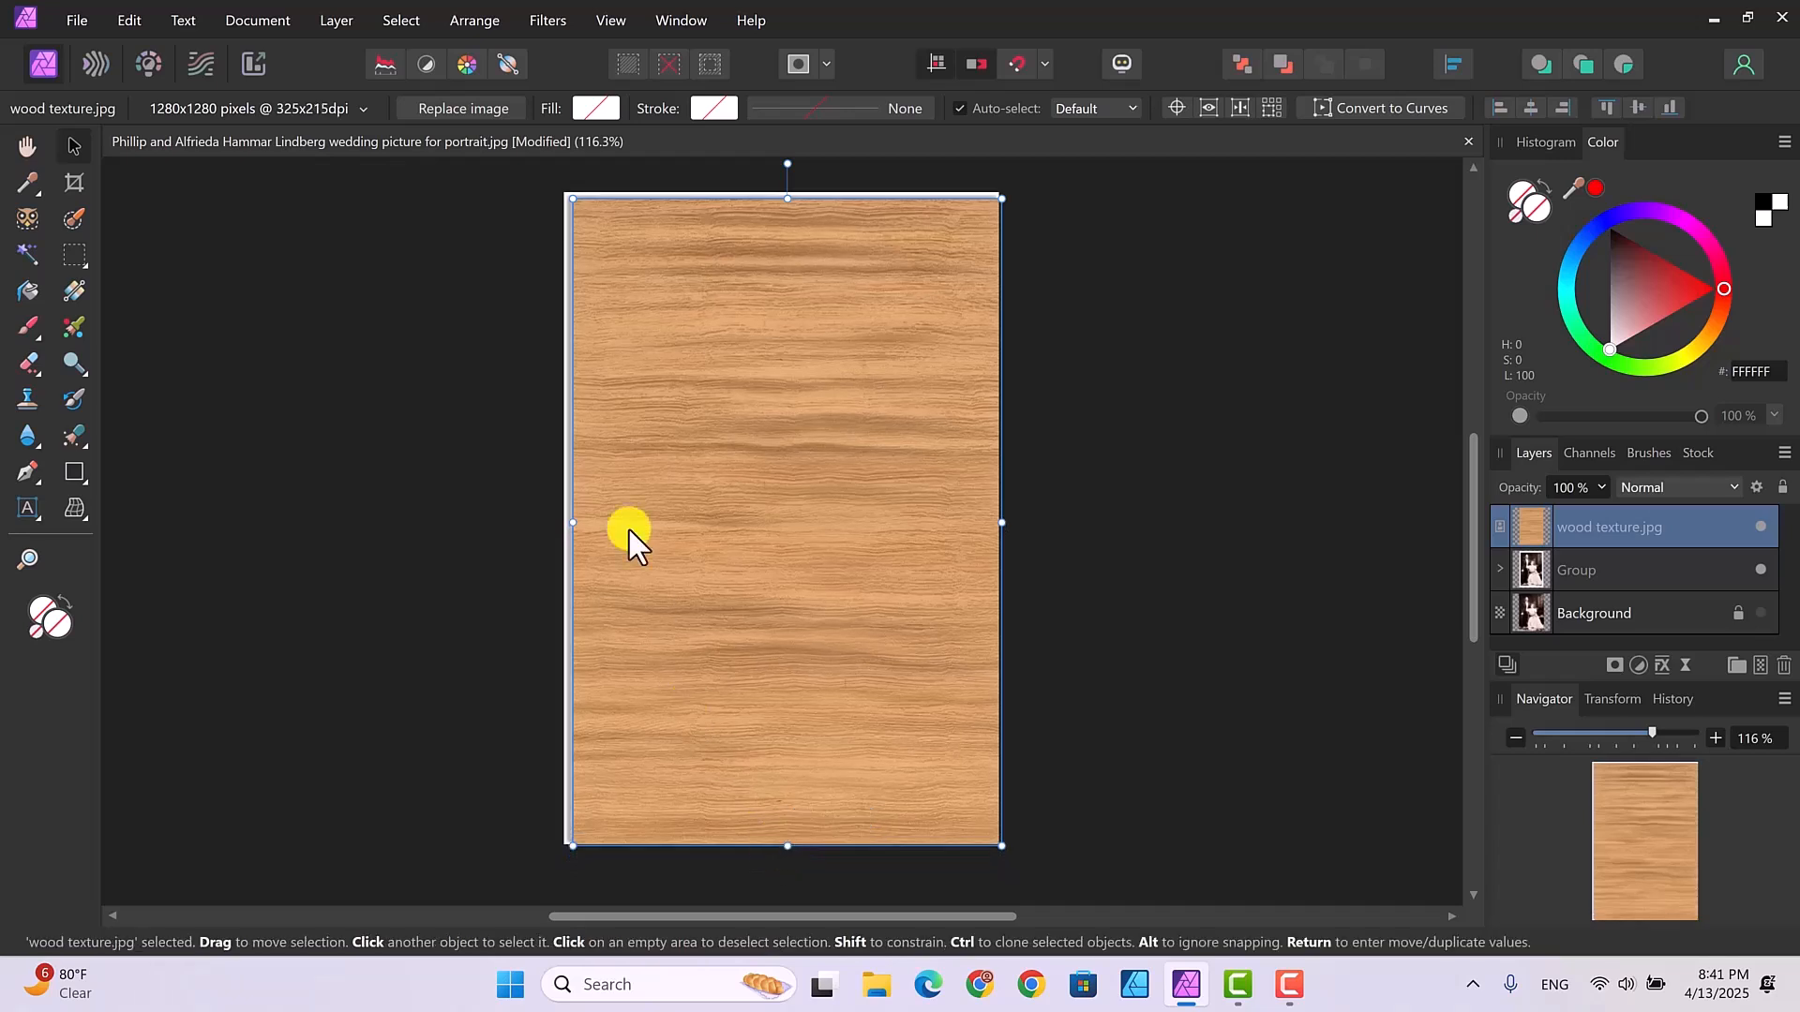
{"action": "double_click", "coordinate": [566, 521]}
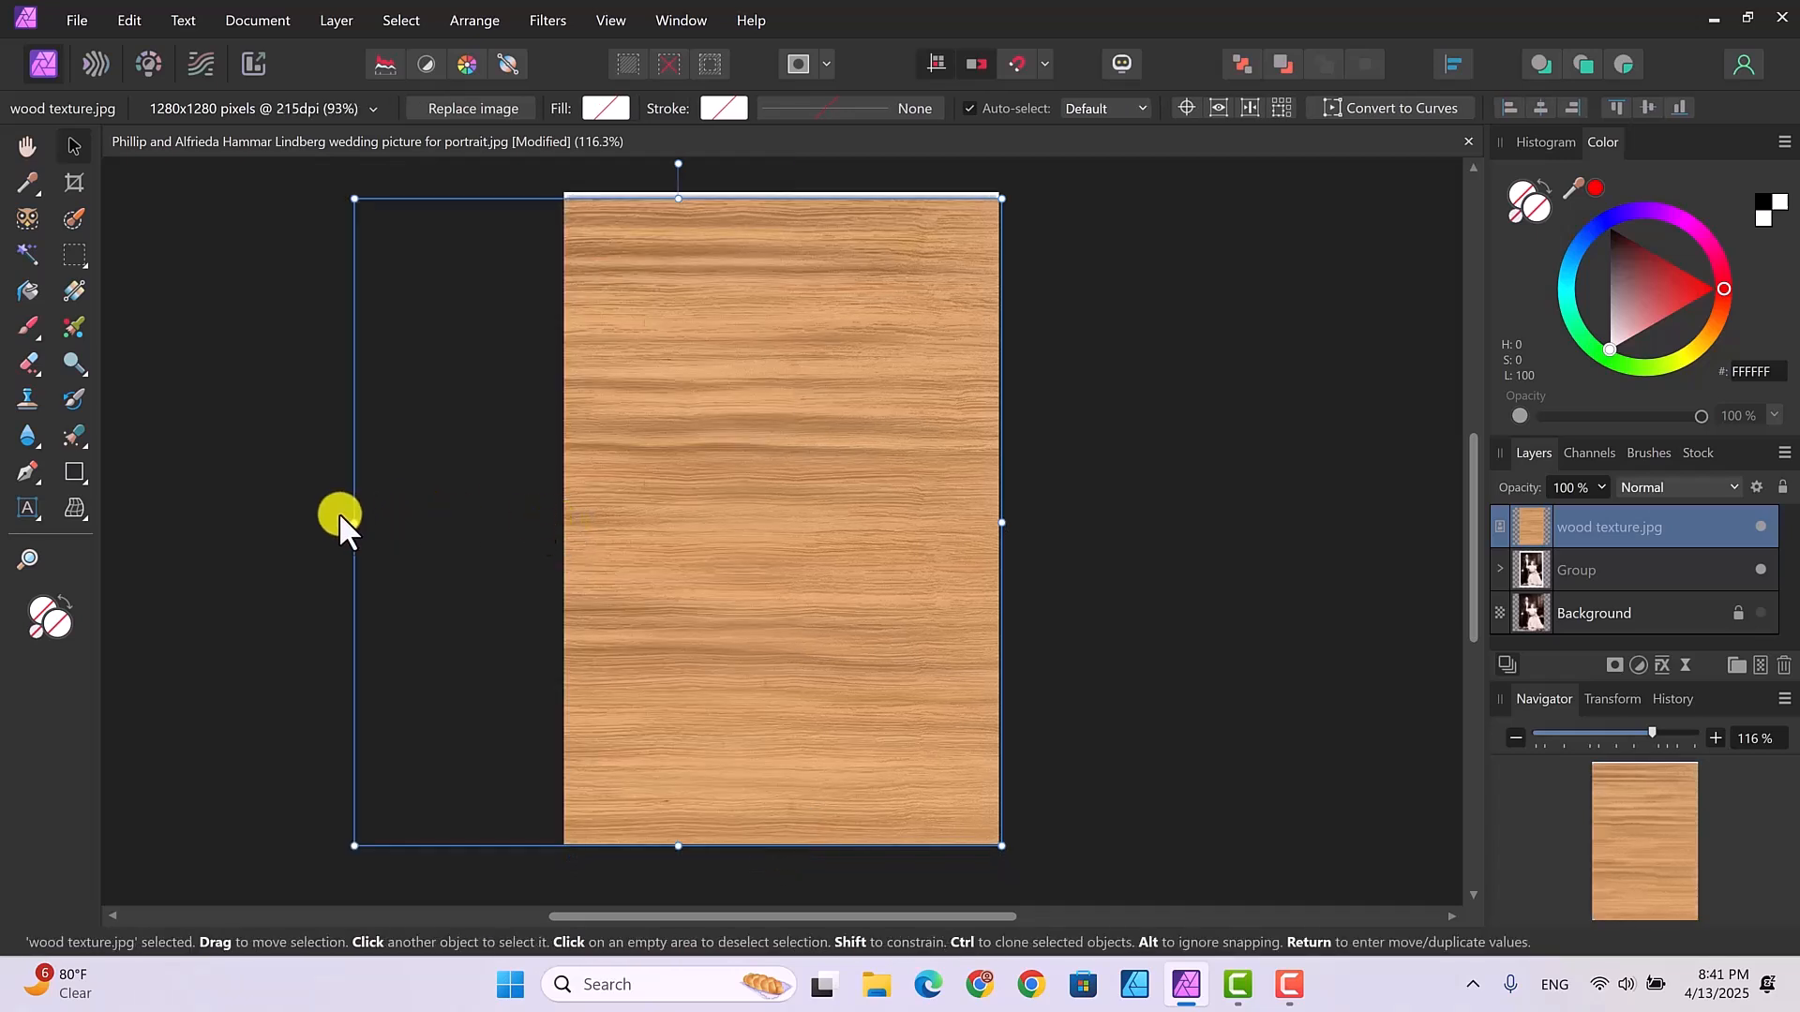
{"action": "left_click_drag", "start_coordinate": [352, 522], "coordinate": [561, 532]}
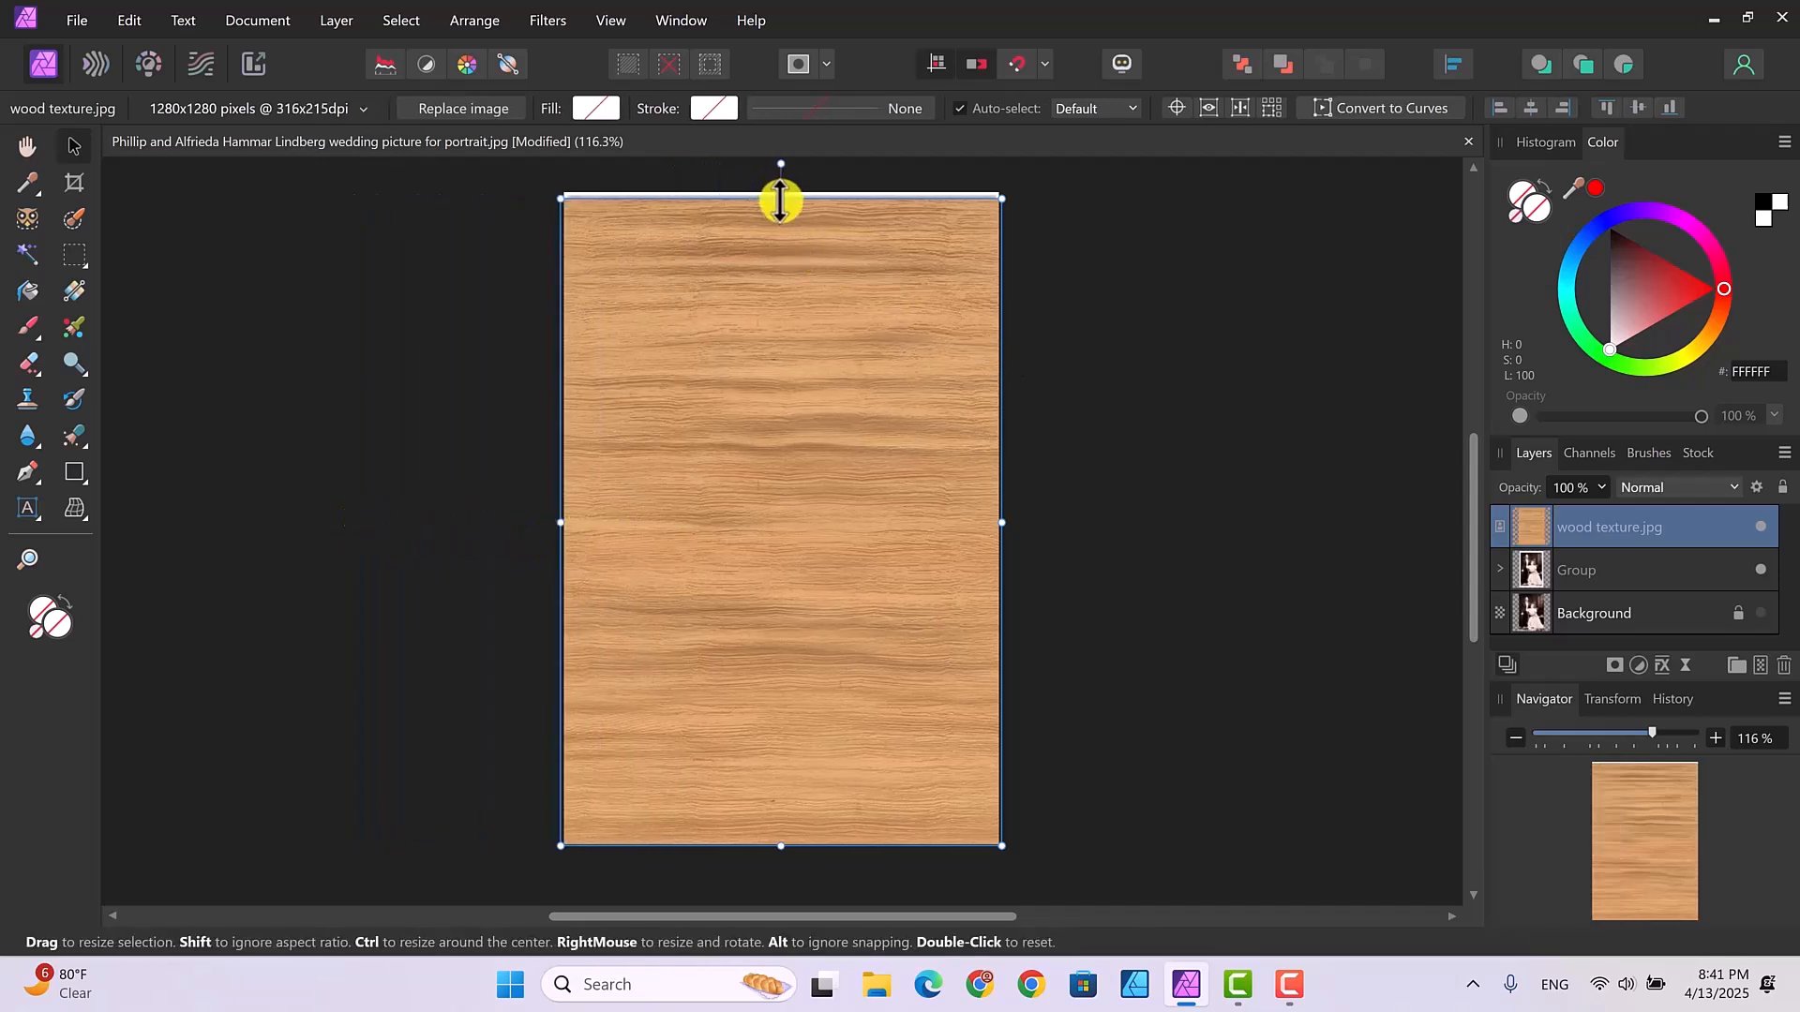
{"action": "left_click_drag", "start_coordinate": [780, 197], "coordinate": [781, 250]}
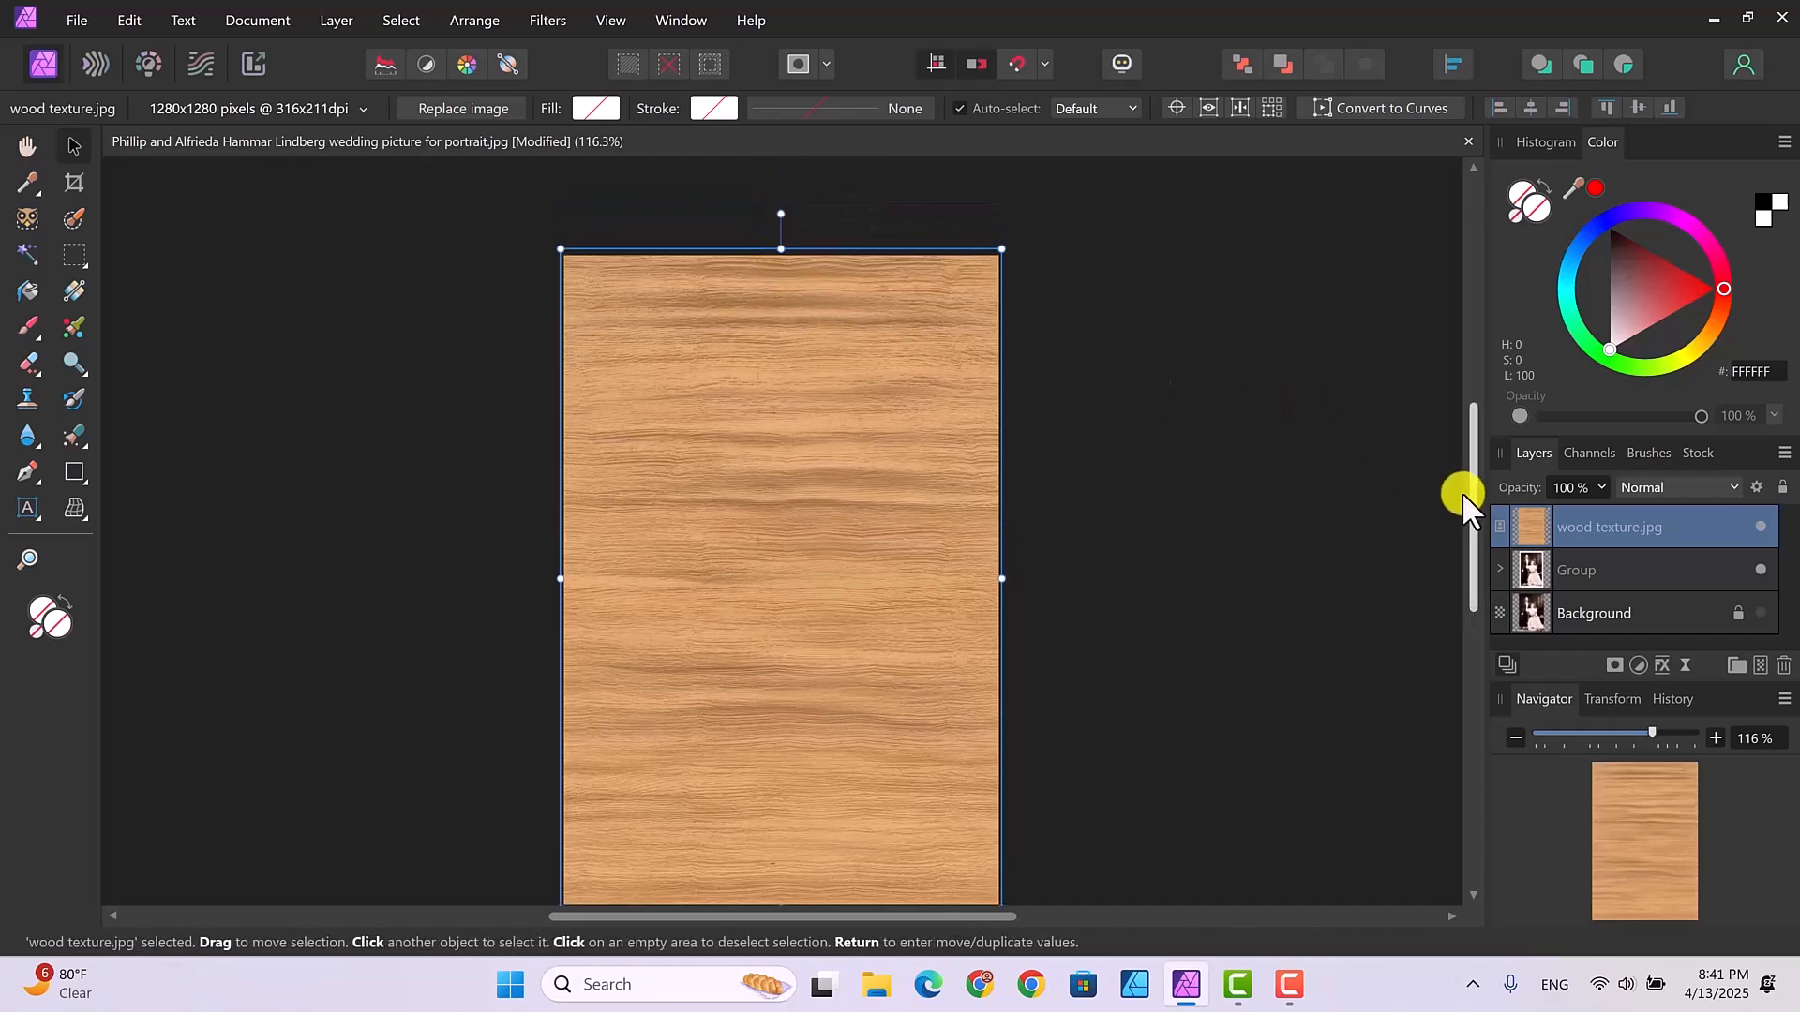
{"action": "left_click_drag", "start_coordinate": [1475, 495], "coordinate": [1477, 510]}
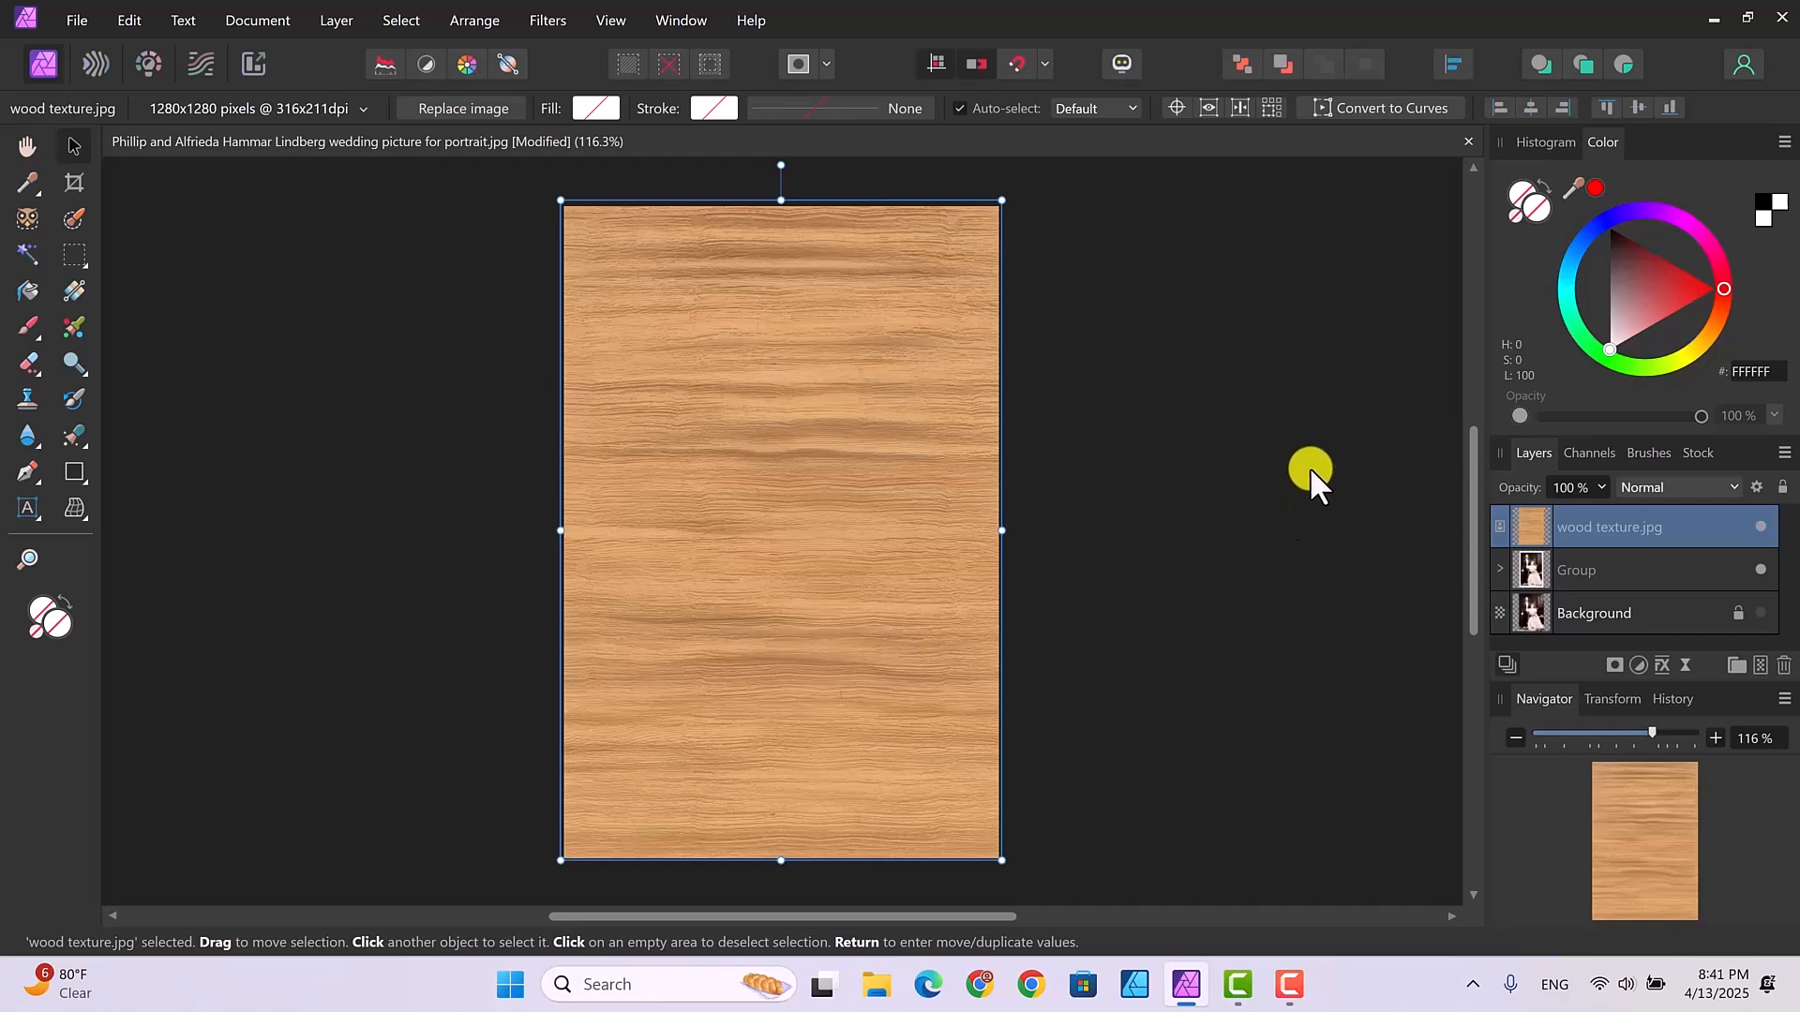
Step: Move the wood texture layer into the group, clip it inside the Pixel border layer, and deselect everything
{"action": "left_click_drag", "start_coordinate": [1558, 514], "coordinate": [1539, 558]}
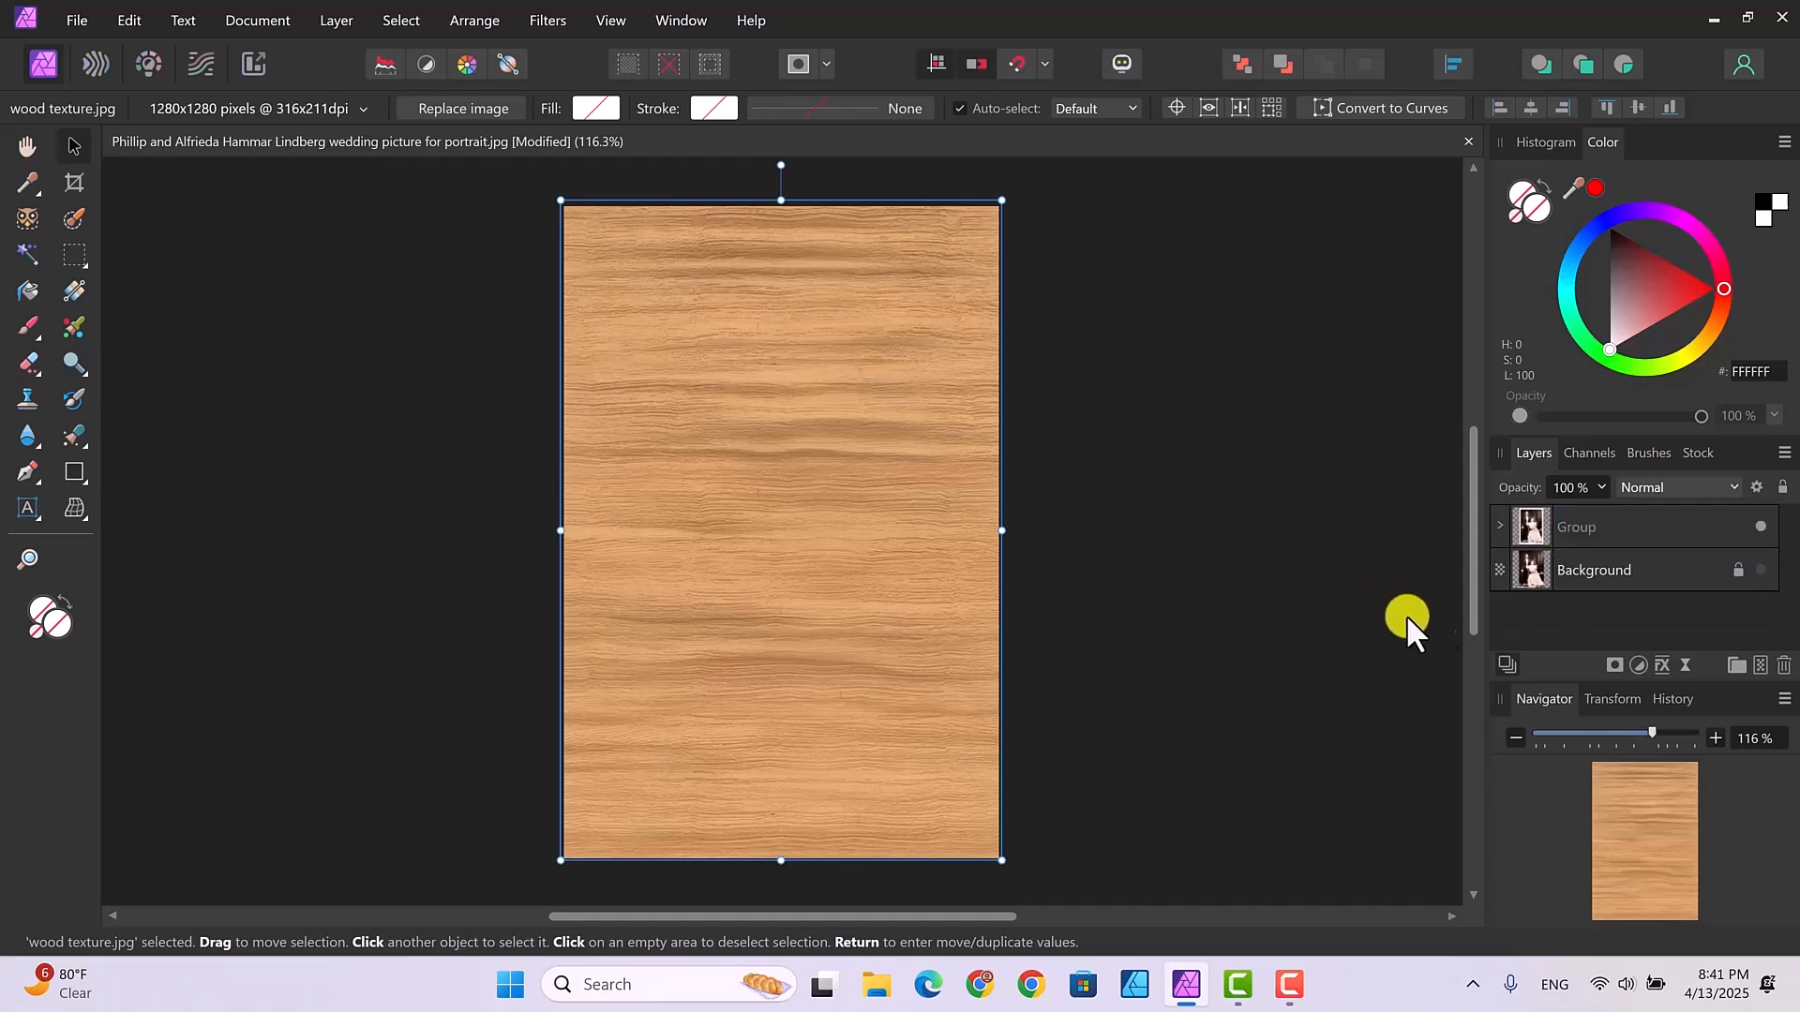
{"action": "left_click", "coordinate": [1500, 527]}
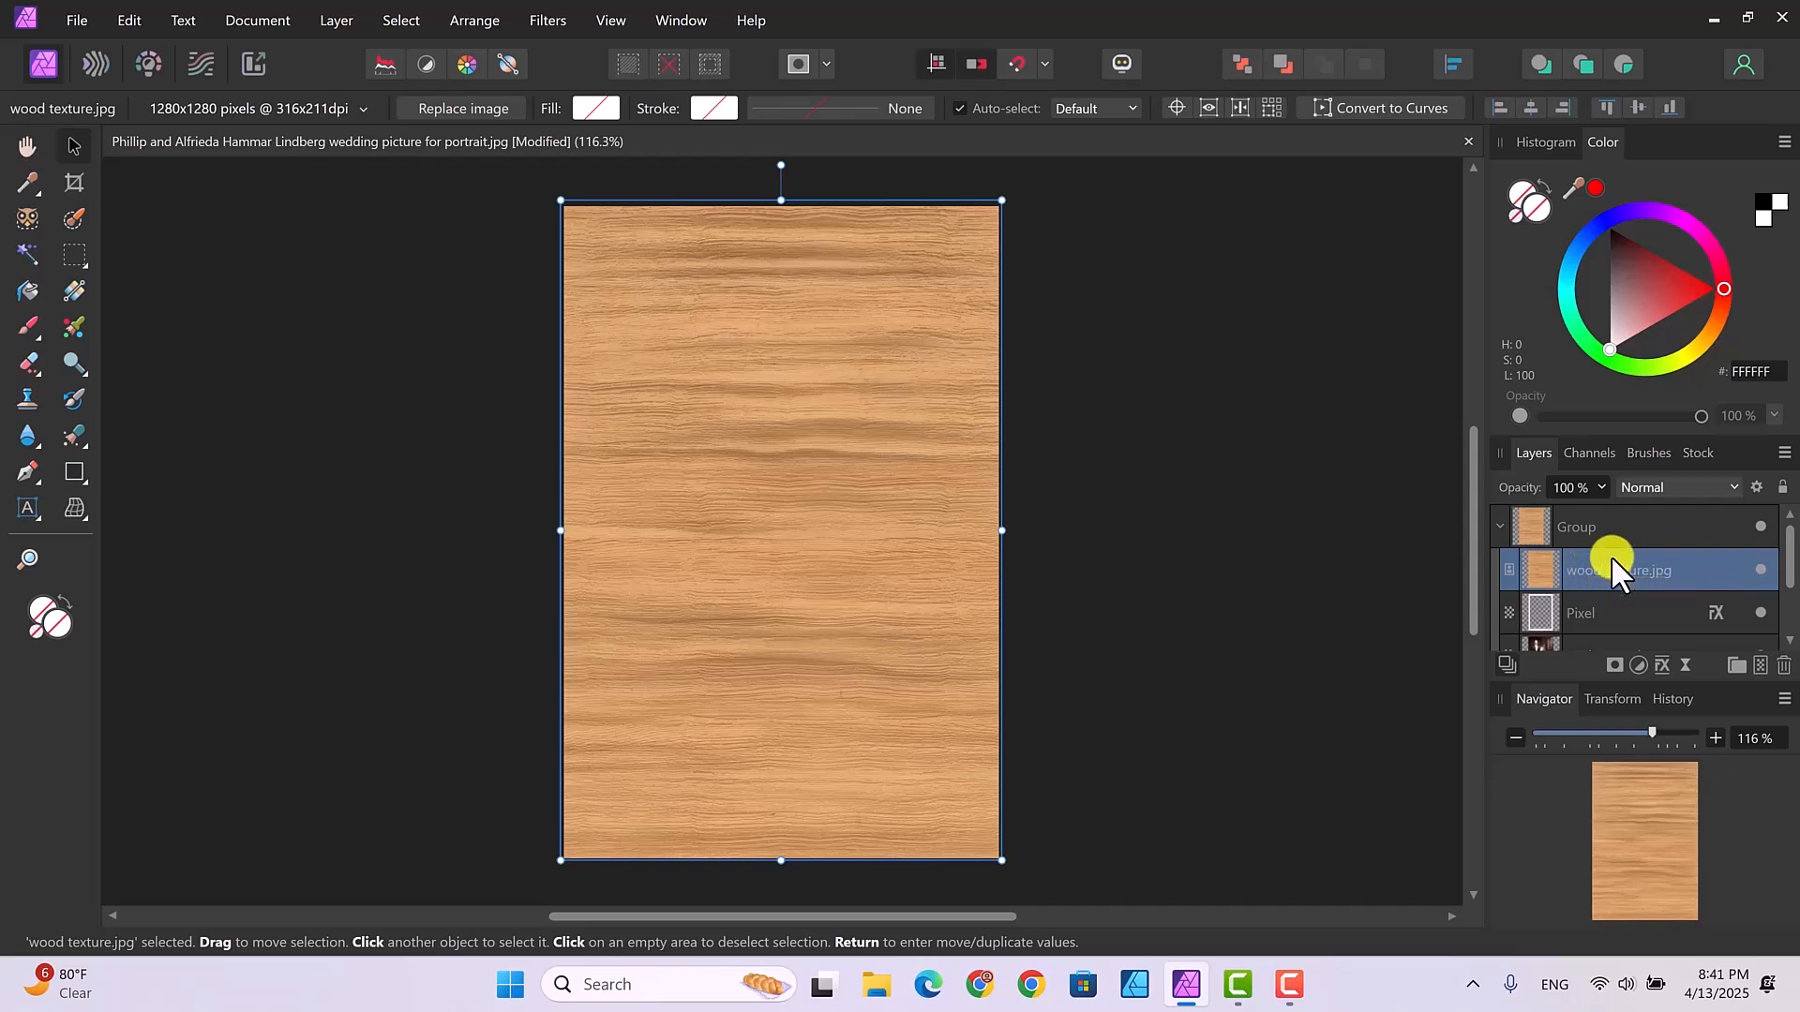
{"action": "left_click_drag", "start_coordinate": [1611, 555], "coordinate": [1623, 614]}
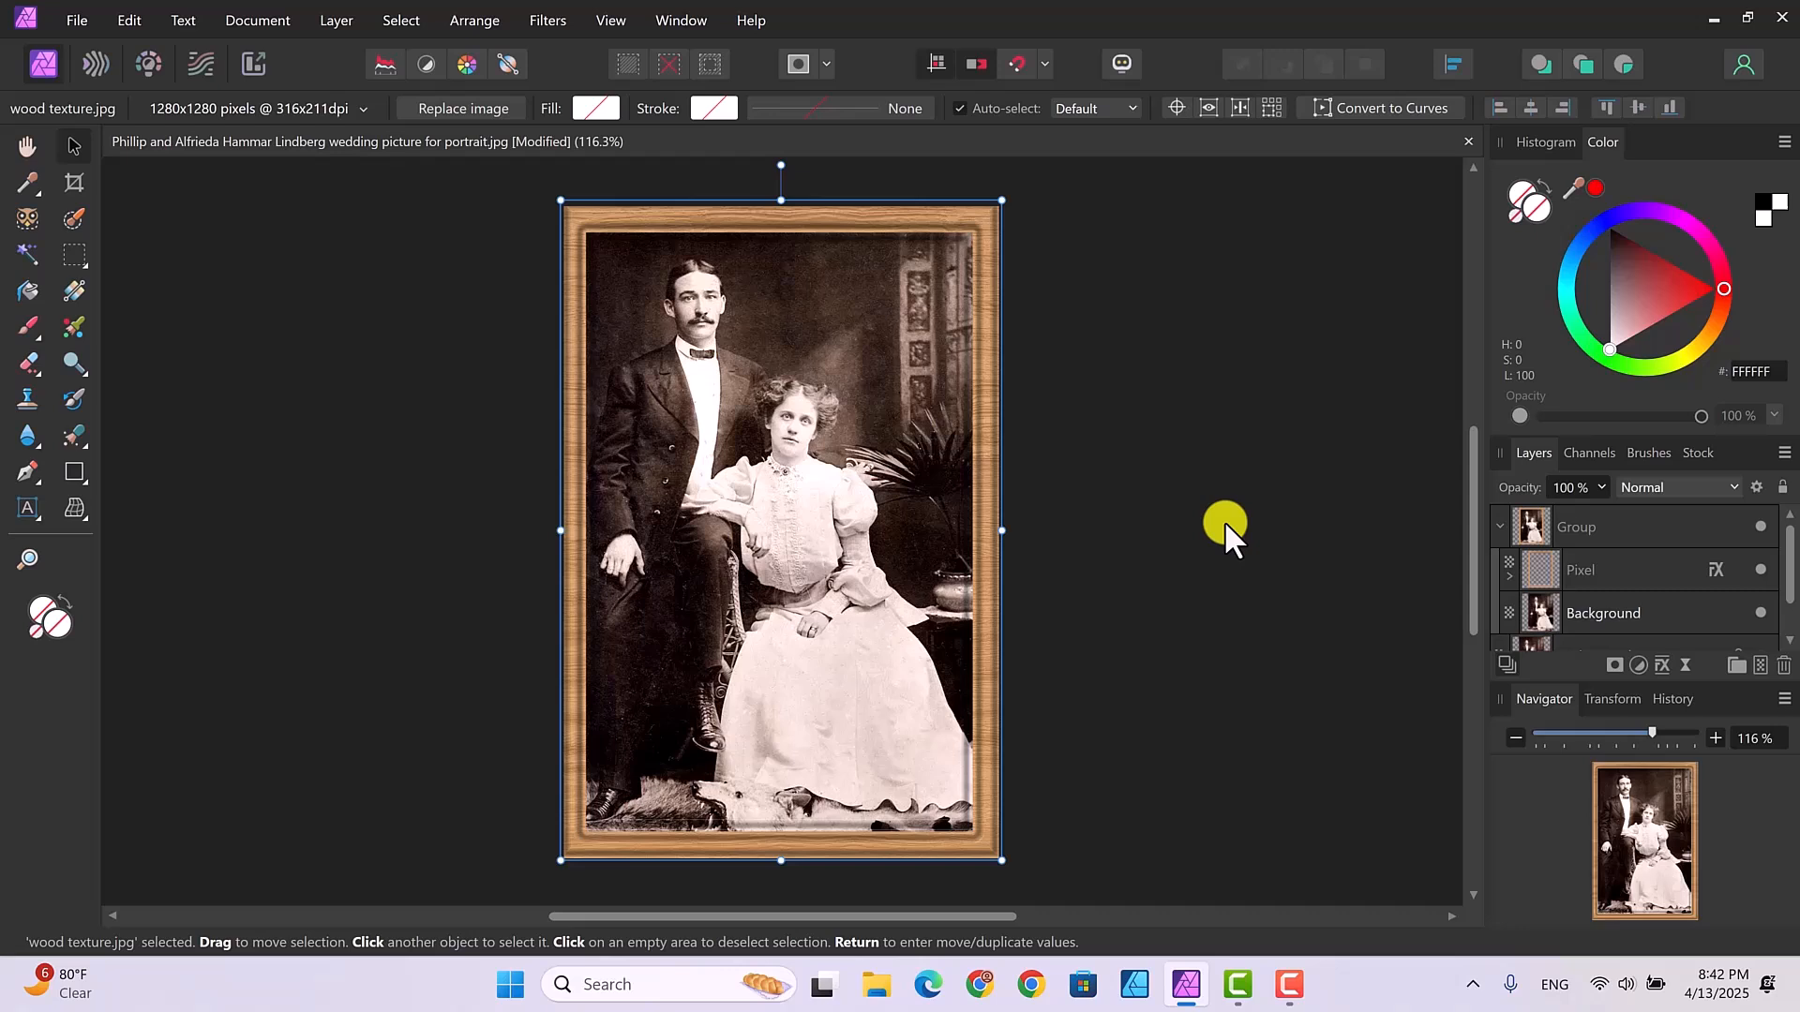
{"action": "left_click", "coordinate": [1224, 523]}
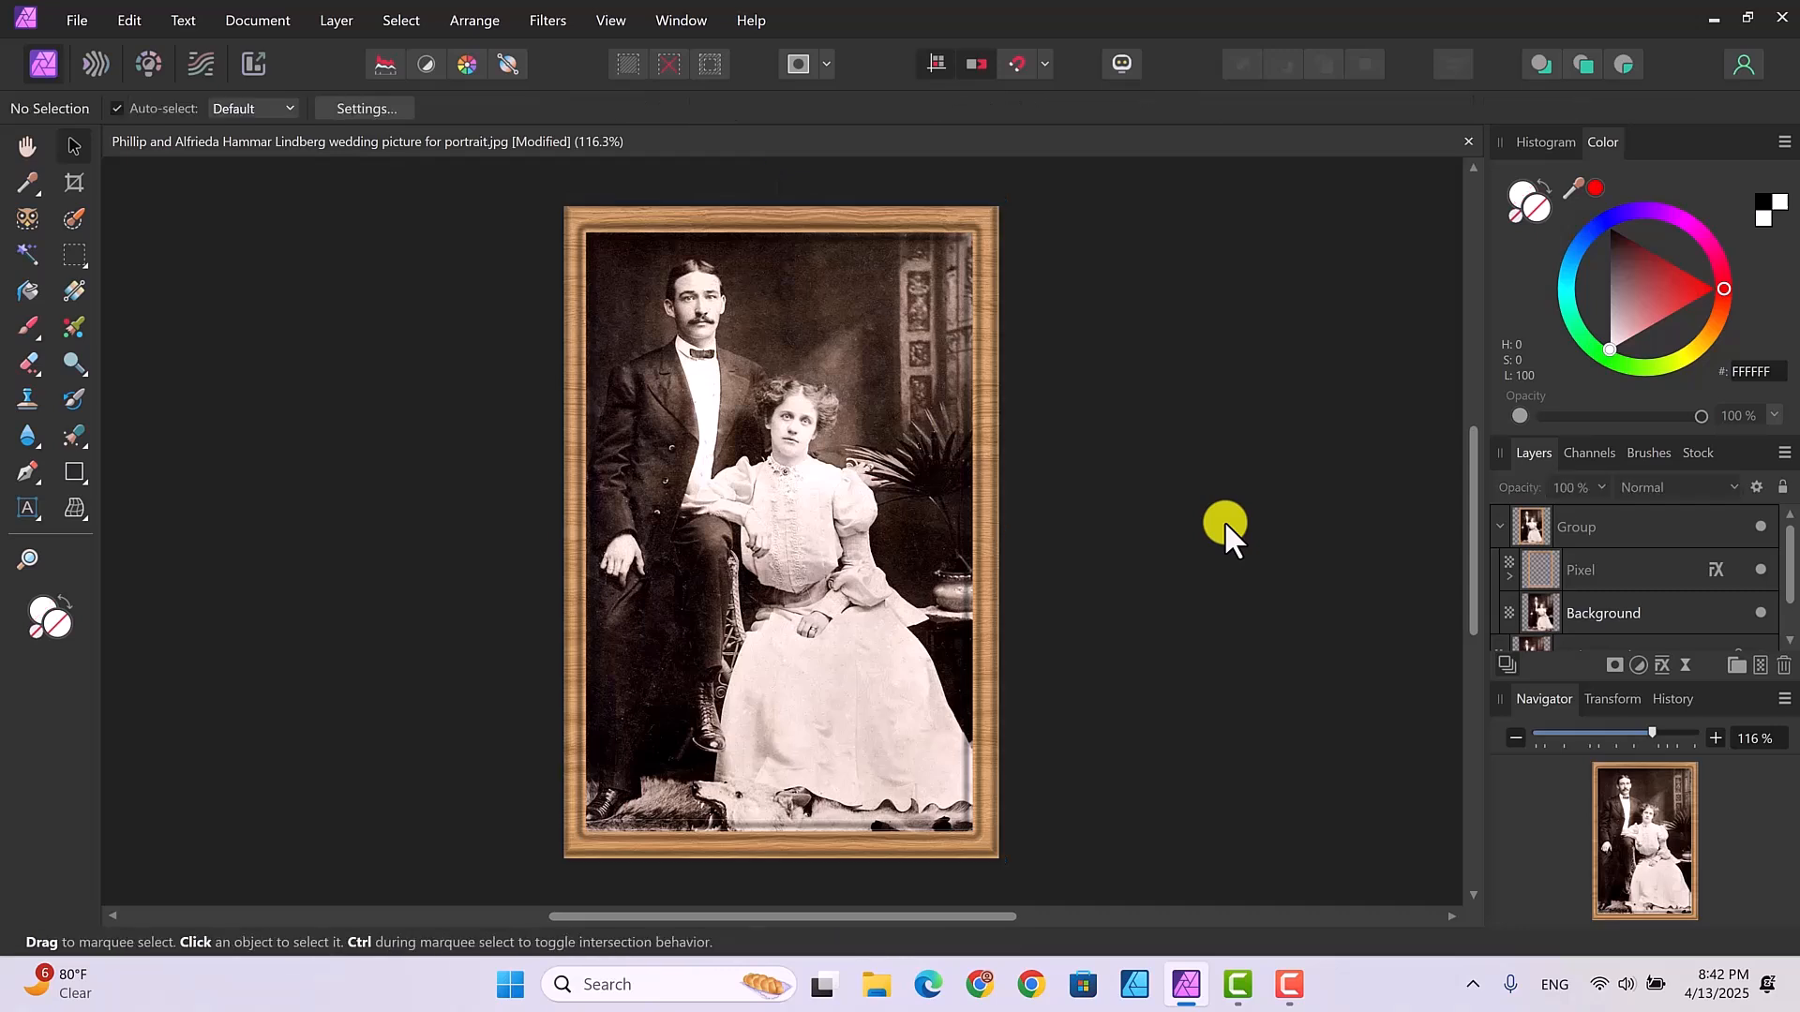